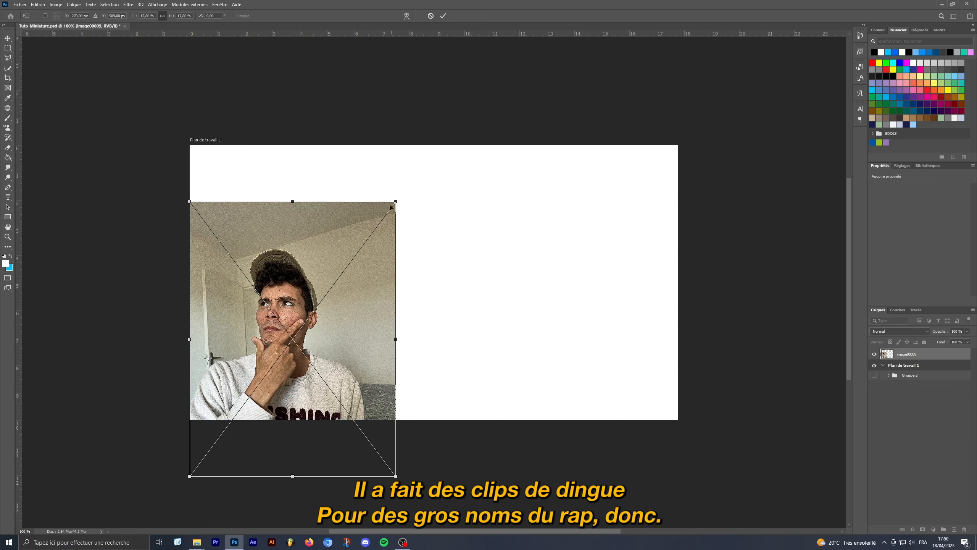
Reposition the placed portrait photo and enlarge it to cover the left half of the artboard
drag(391, 208, 305, 253)
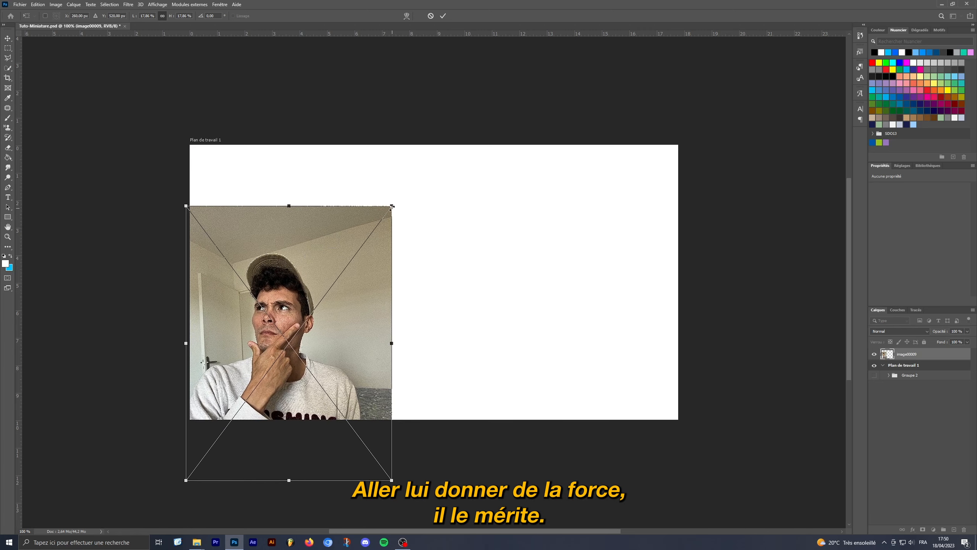
drag(392, 207, 430, 152)
key(Return)
key(b)
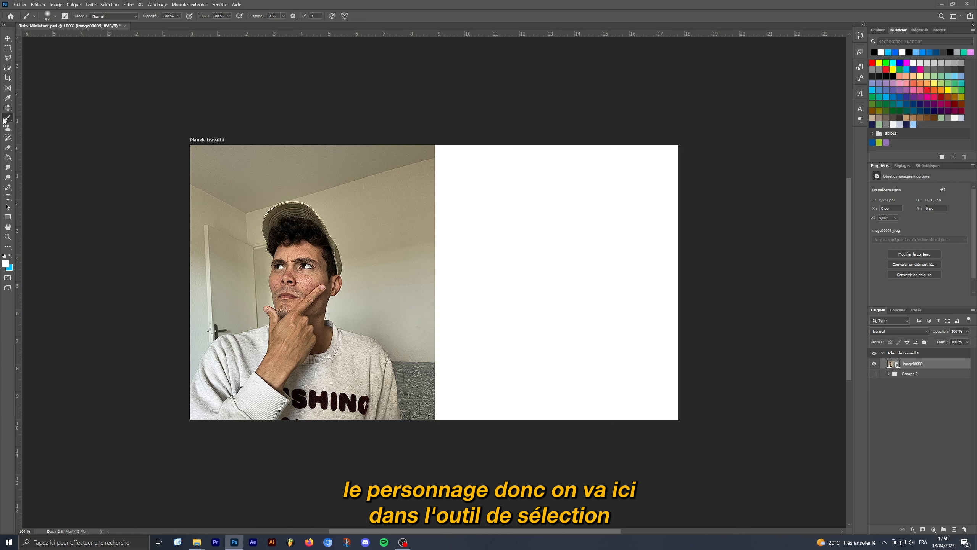
Select the man in the portrait automatically with Select Subject and mask out the room behind him
click(8, 68)
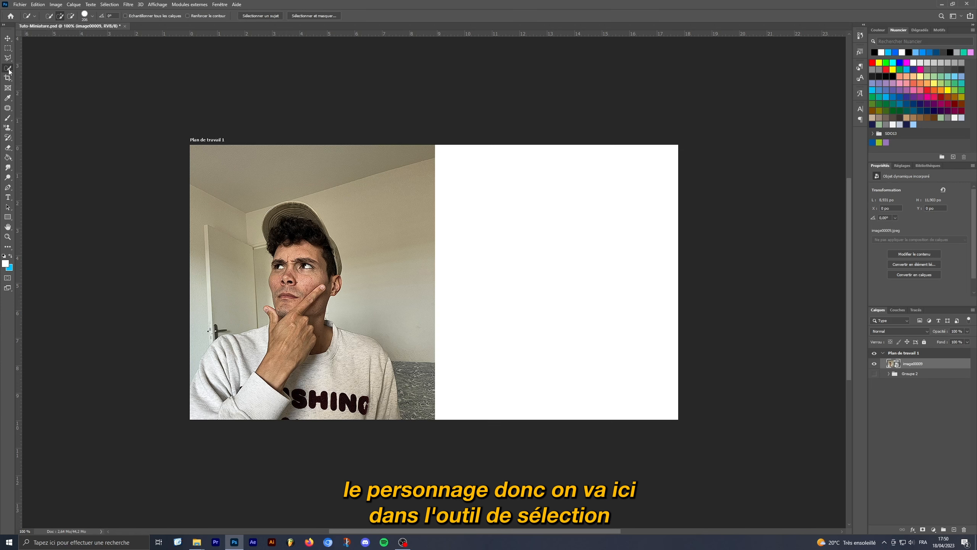
click(260, 16)
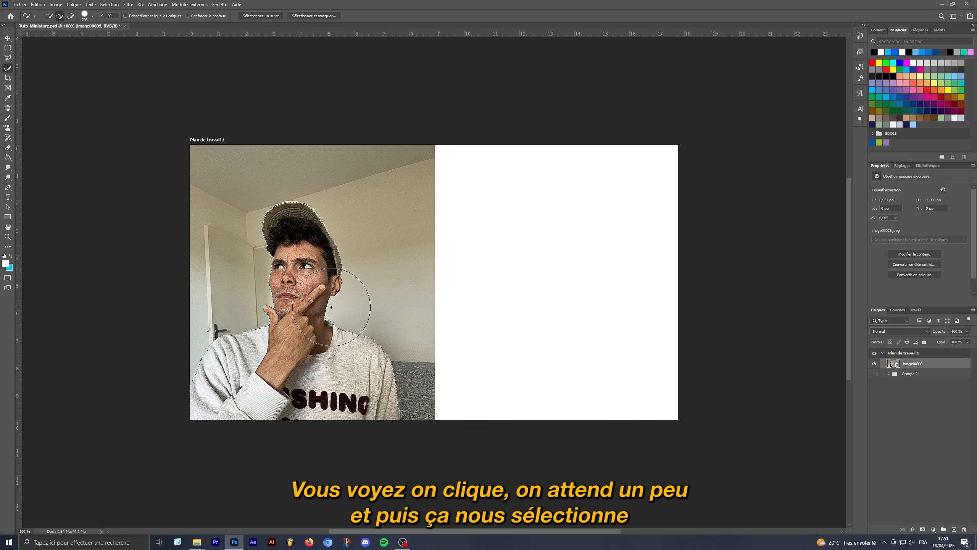
scroll(396, 400, up, 3)
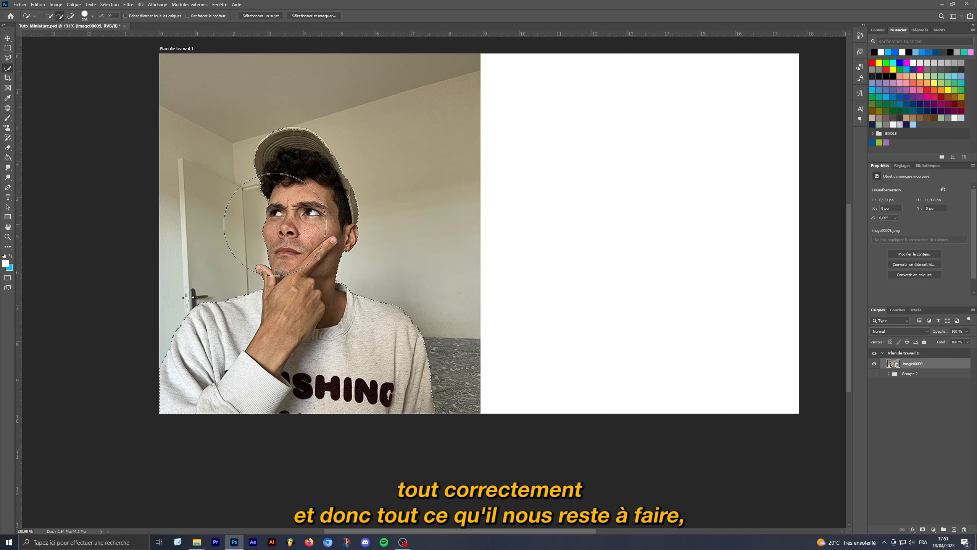
click(923, 530)
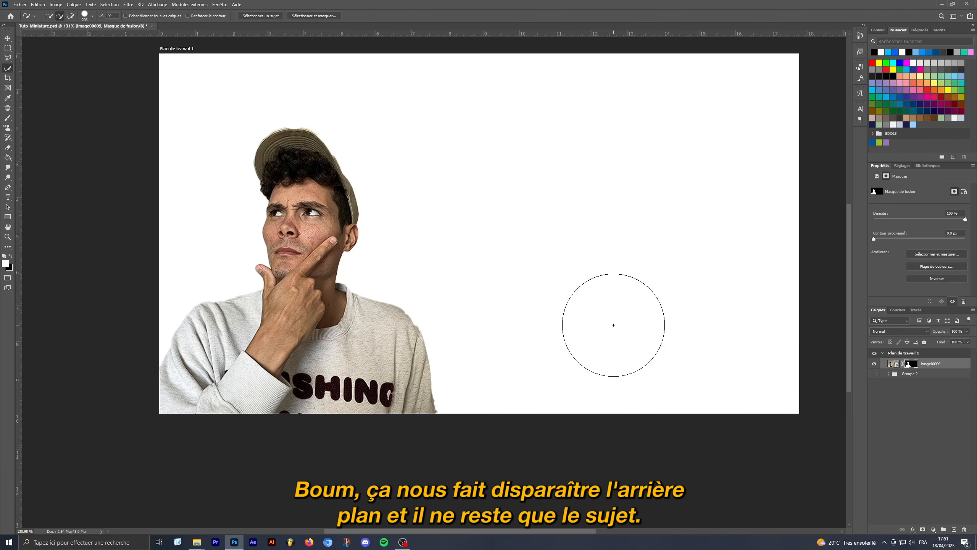
Enlarge the masked portrait slightly on the left side of the artboard
scroll(285, 332, up, 2)
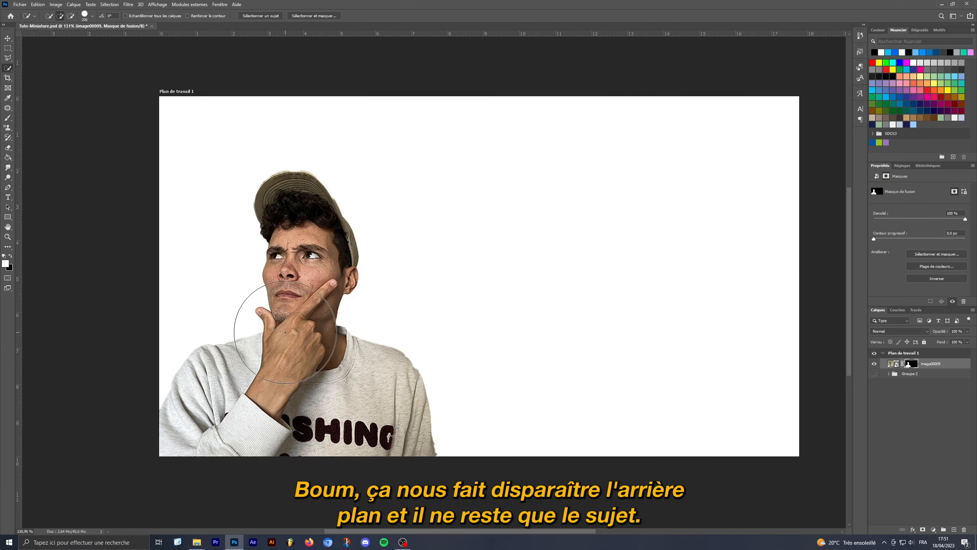
key(ctrl+t)
drag(483, 93, 547, 55)
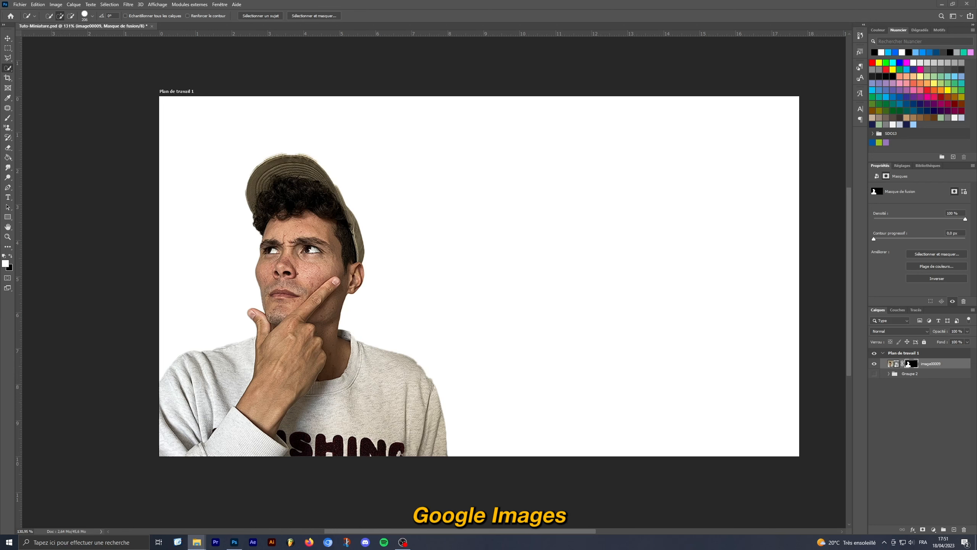
Place the dark interior image KIG2_Hall2_02, scale it to cover the artboard, shift it down and put its layer behind the portrait
drag(230, 254, 462, 289)
drag(696, 100, 814, 20)
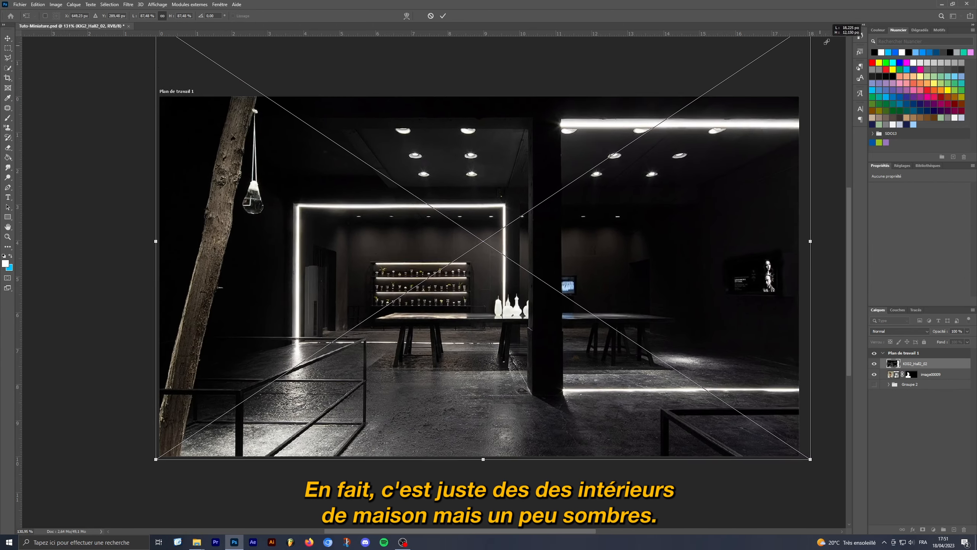
drag(541, 126, 541, 201)
key(Return)
key(w)
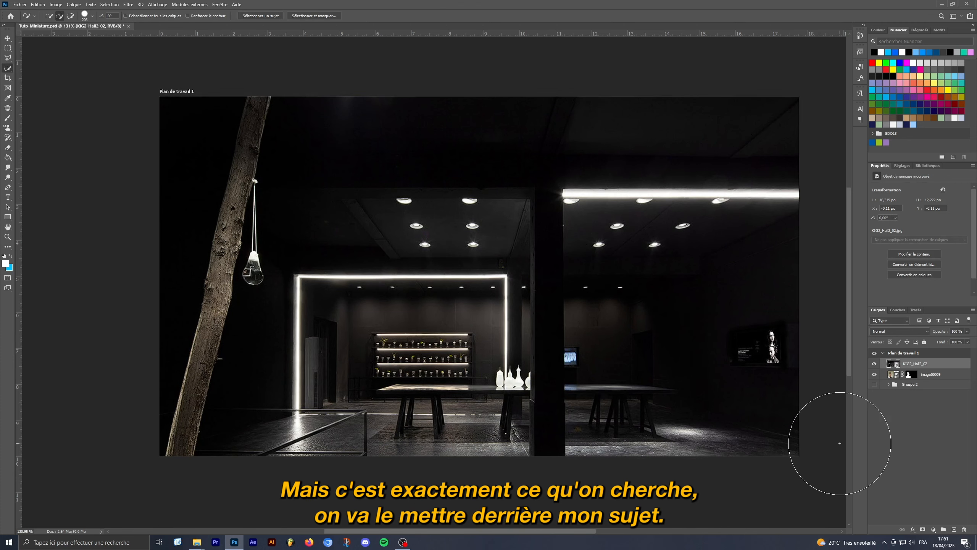
drag(924, 373, 918, 384)
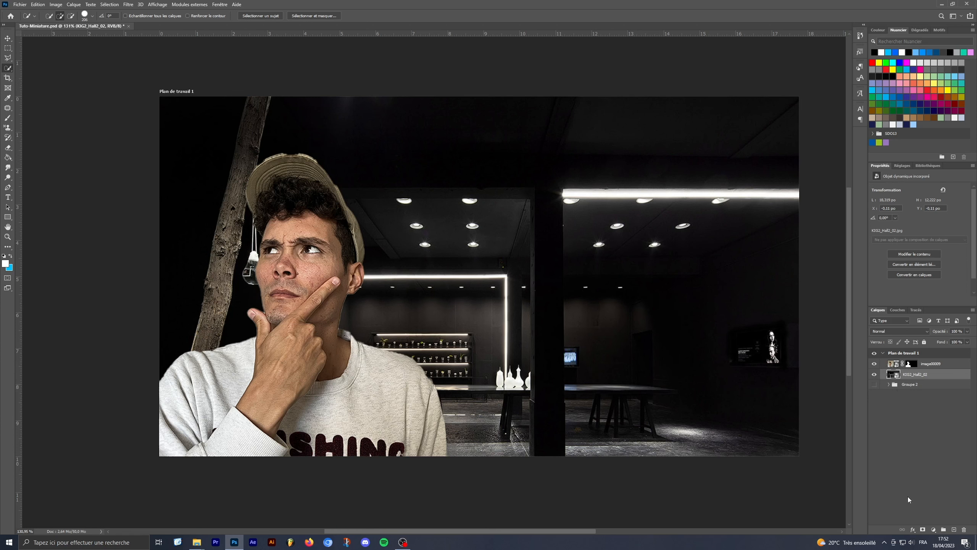
Convert the interior background layer to a smart object and apply a Gaussian blur with a 4.9-pixel radius
right_click(917, 375)
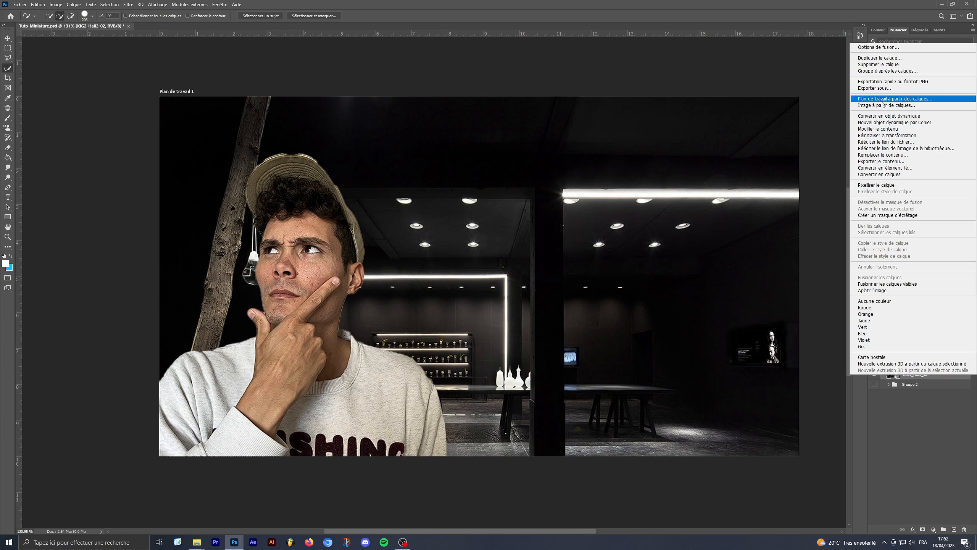
click(883, 117)
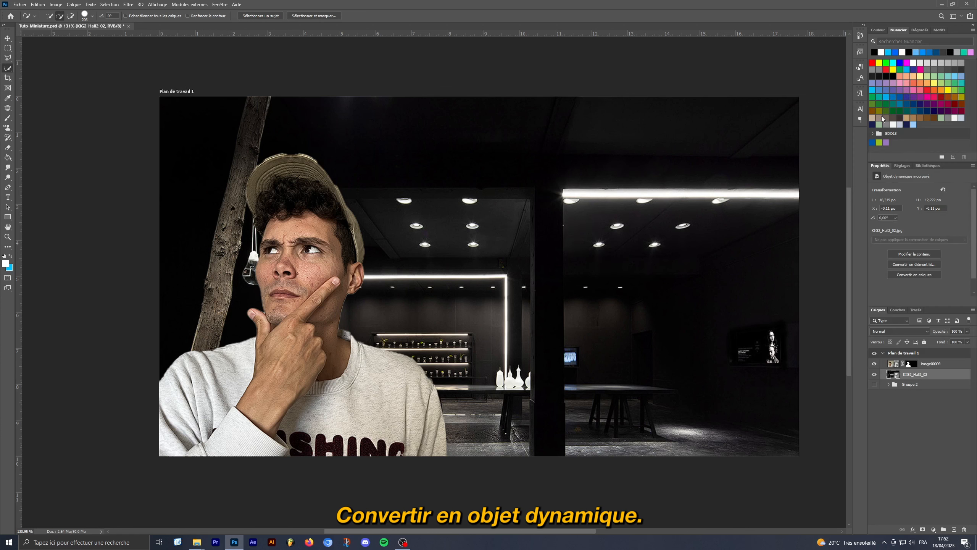
click(128, 5)
mouse_move(185, 124)
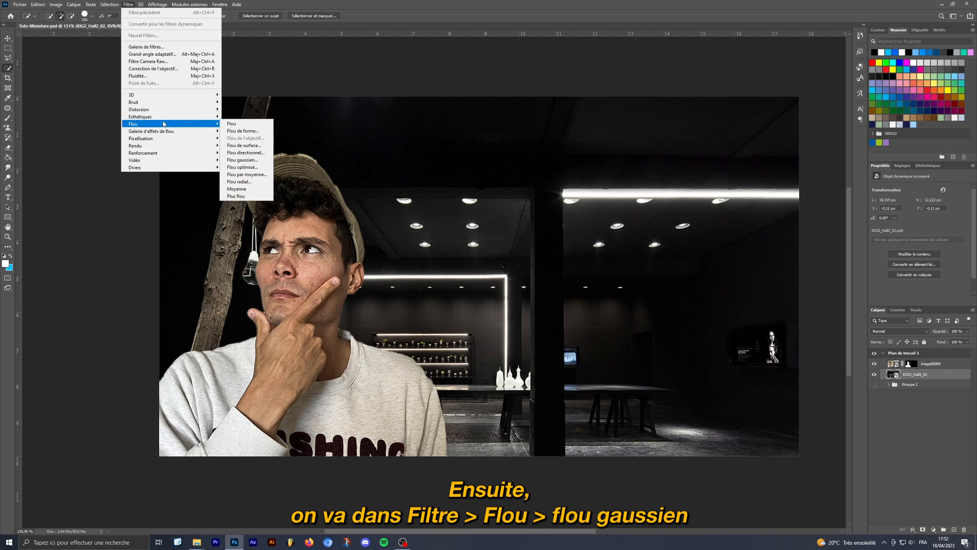
click(243, 160)
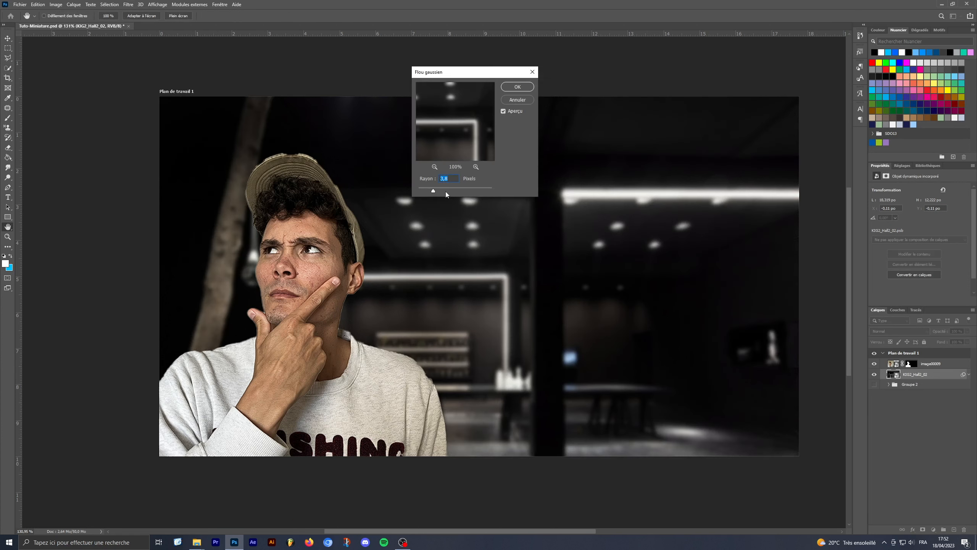
mouse_move(445, 190)
mouse_down()
mouse_move(456, 190)
mouse_move(438, 191)
mouse_up()
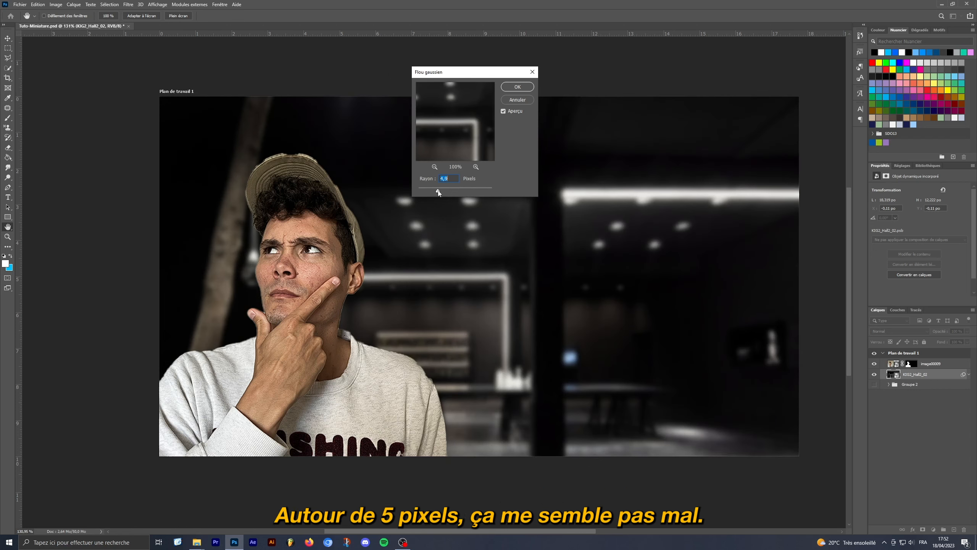
click(513, 86)
key(w)
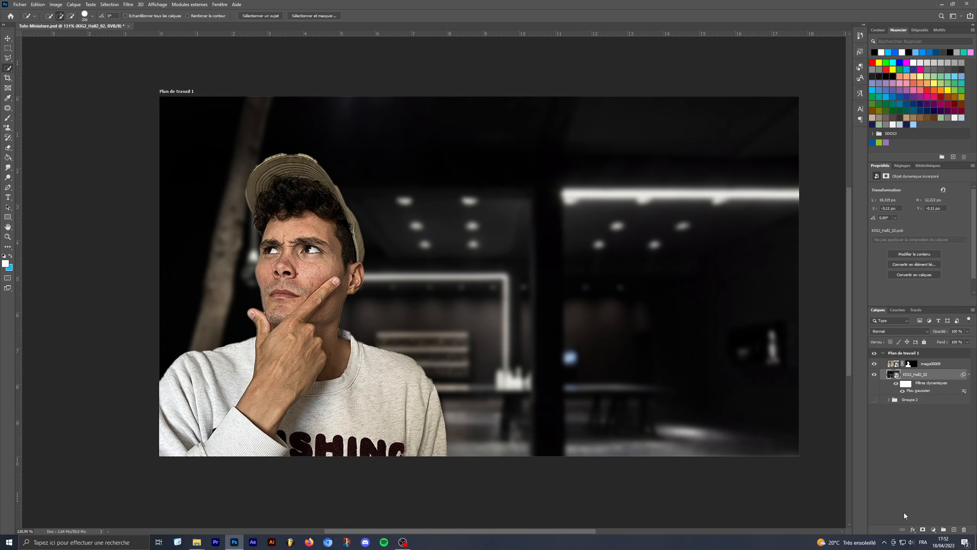
Add an Exposure adjustment layer above the background and darken it to an exposure of -2.83
click(934, 531)
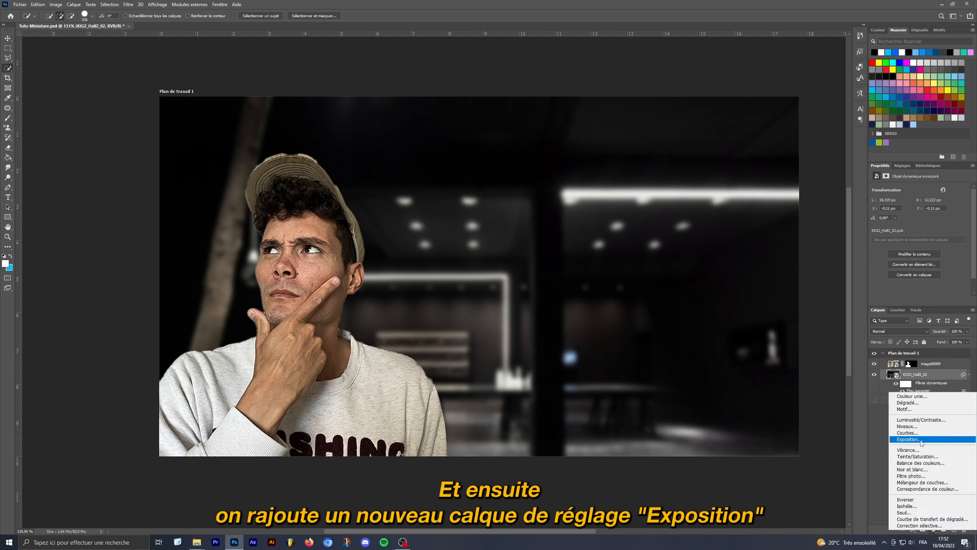
click(921, 441)
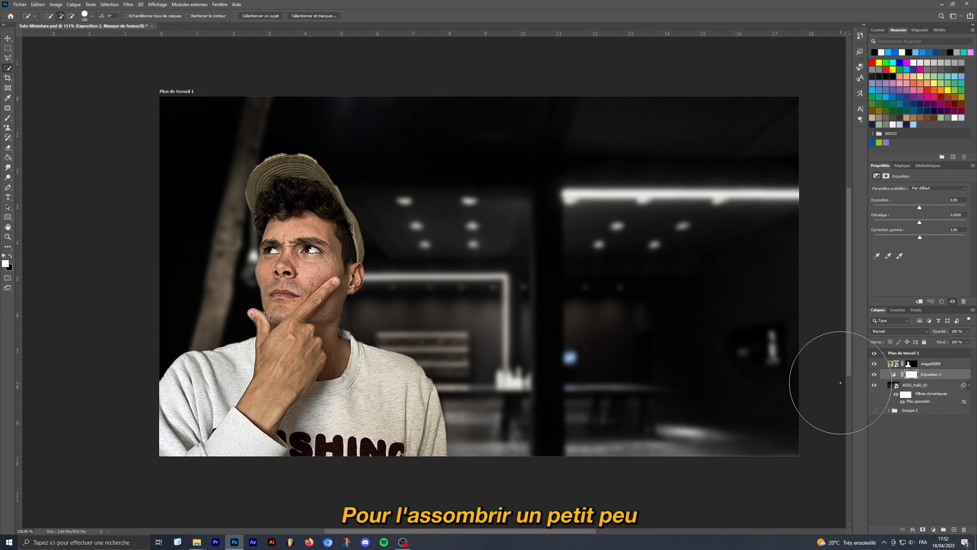
click(900, 207)
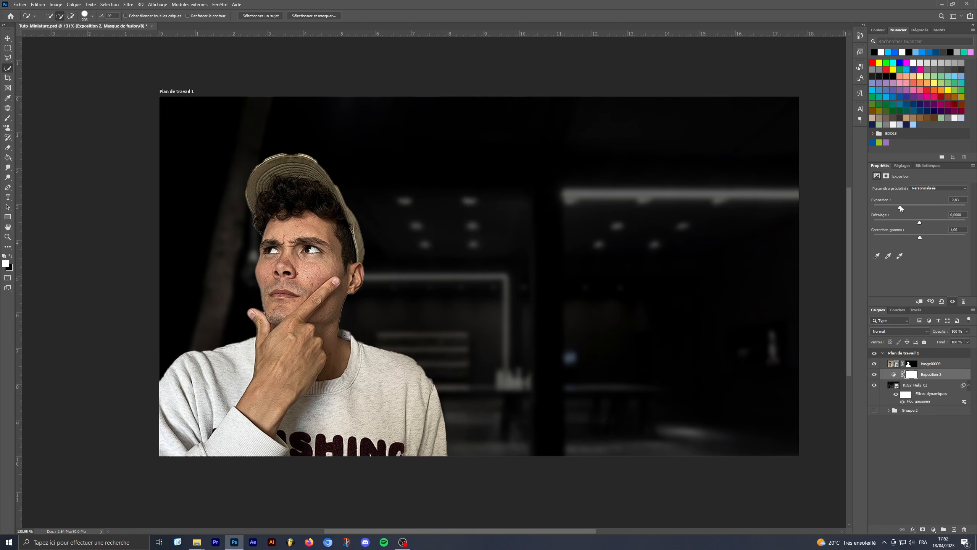
Add the white title text "LA MINIA" near the top of the artboard, on a layer above the portrait
click(933, 366)
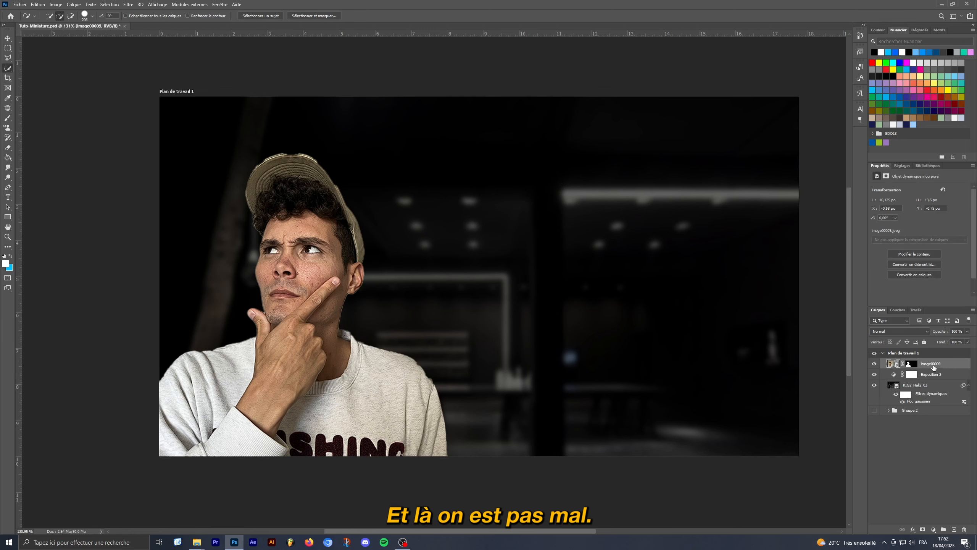
scroll(445, 228, down, 1)
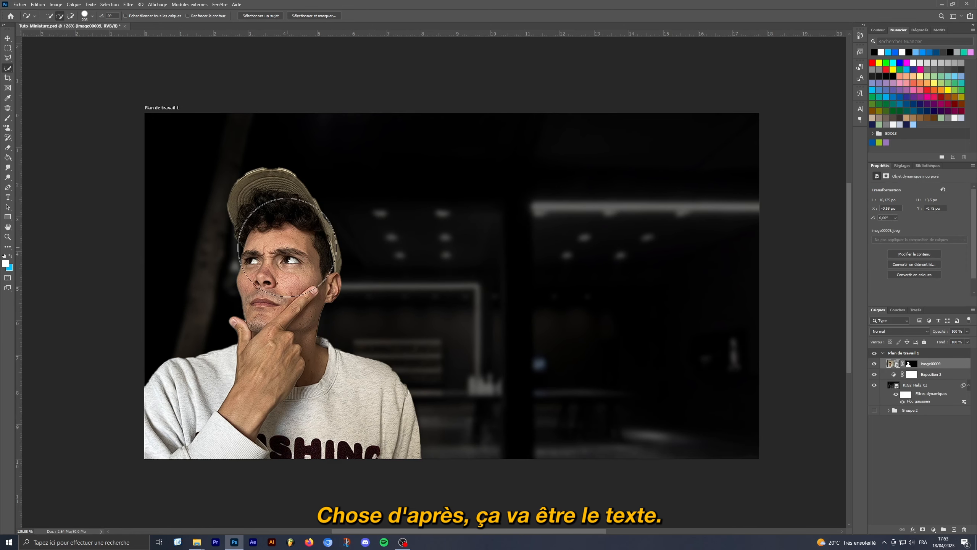
click(8, 197)
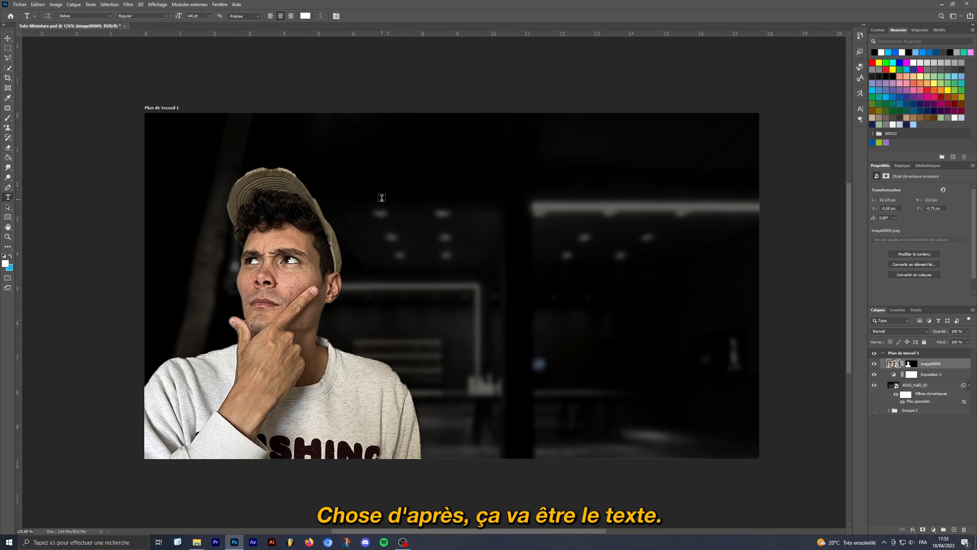
click(418, 211)
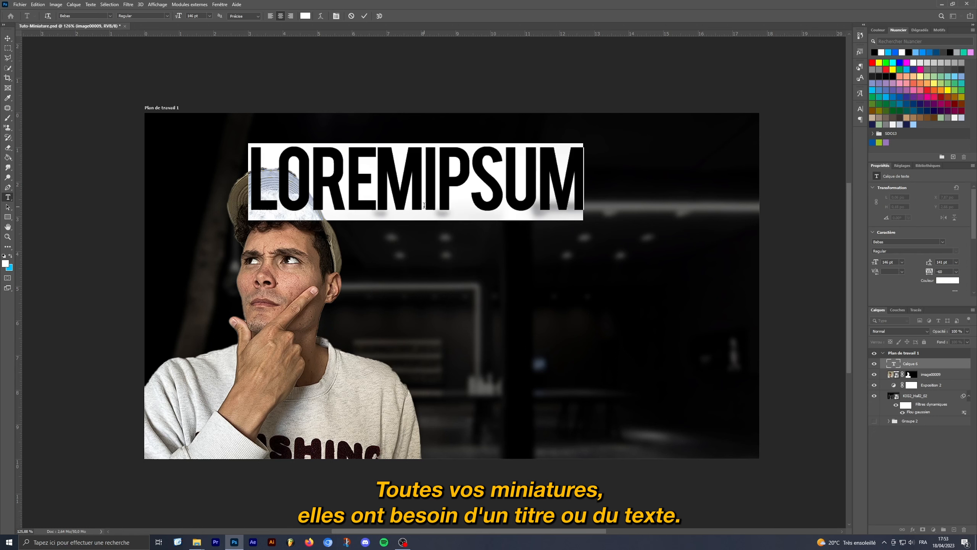
click(420, 181)
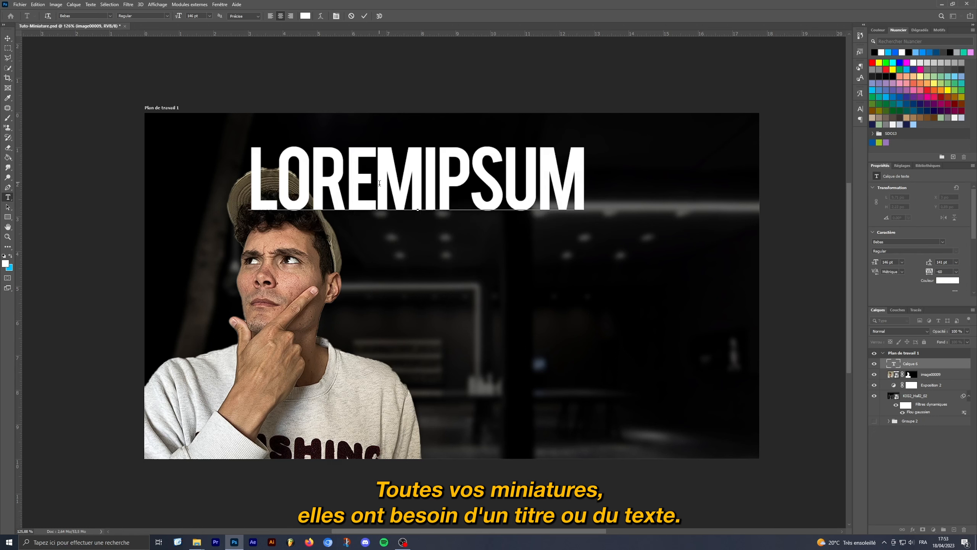
double_click(436, 185)
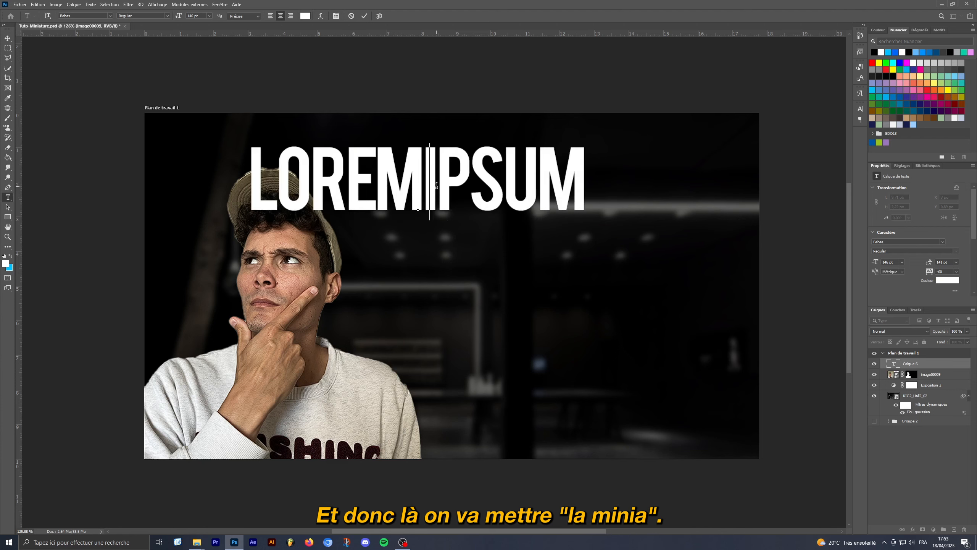
text(lamina)
key(BackSpace)
text(ia)
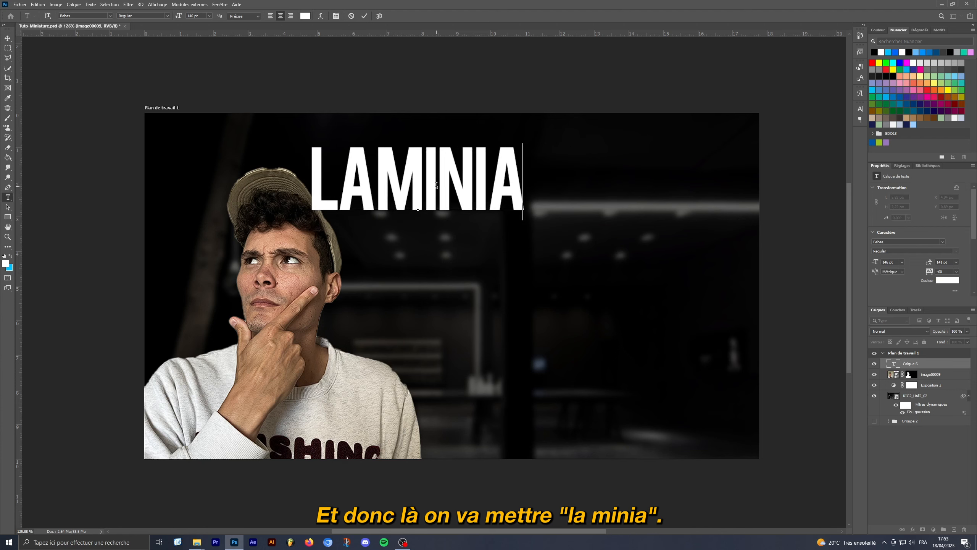
key(Left)
key(Left)
key(Left)
key(Left)
key(Left)
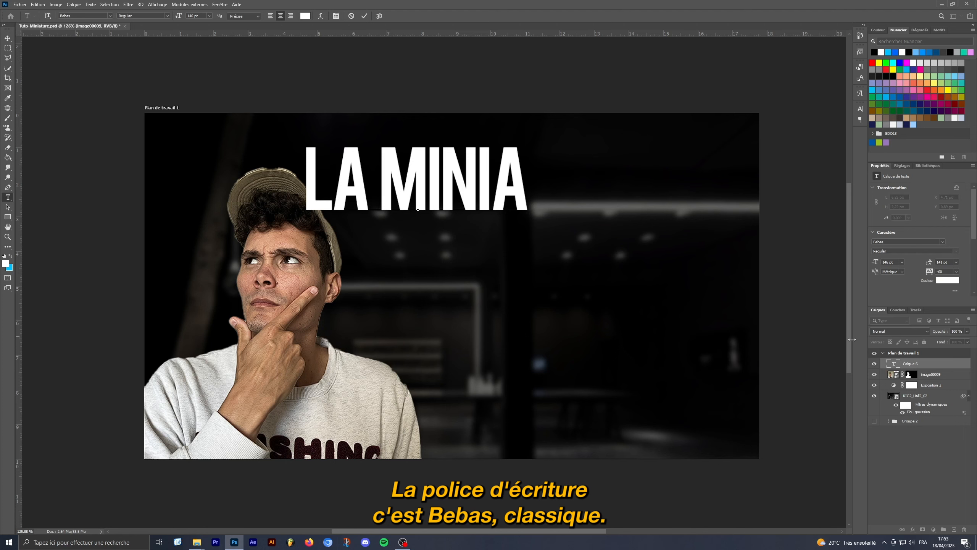
click(942, 364)
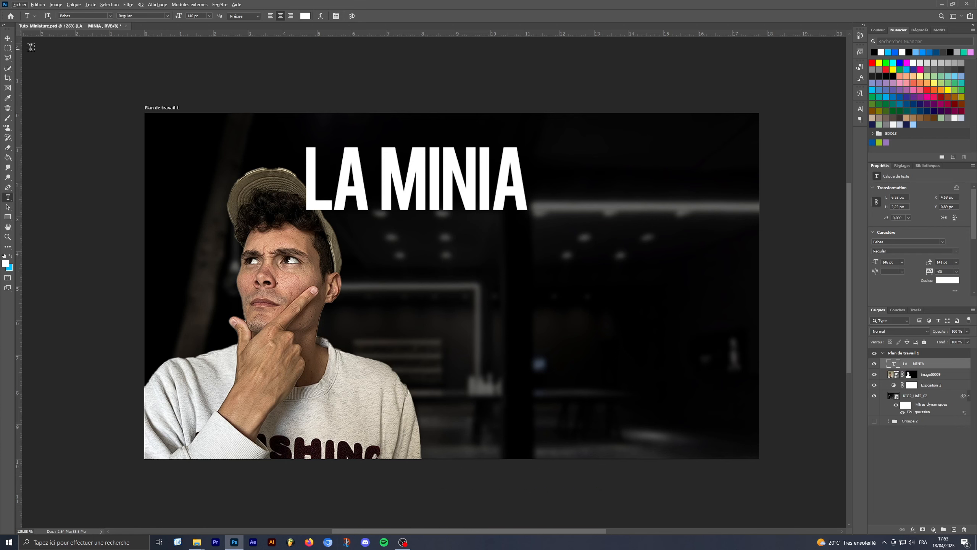
Duplicate the title below the original and replace the copy's text with "DE TES" and "REVES" on two lines
key(v)
drag(410, 178, 467, 280)
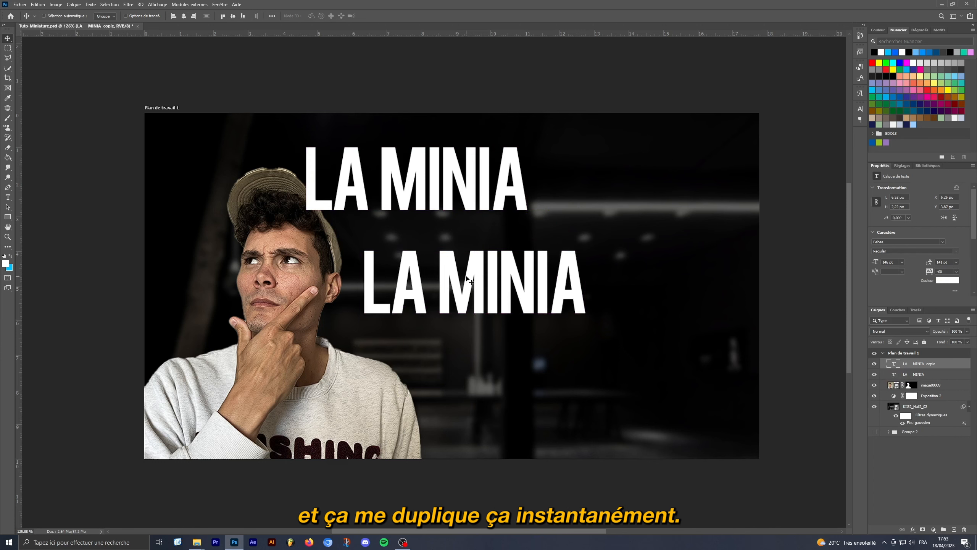
key(t)
click(499, 285)
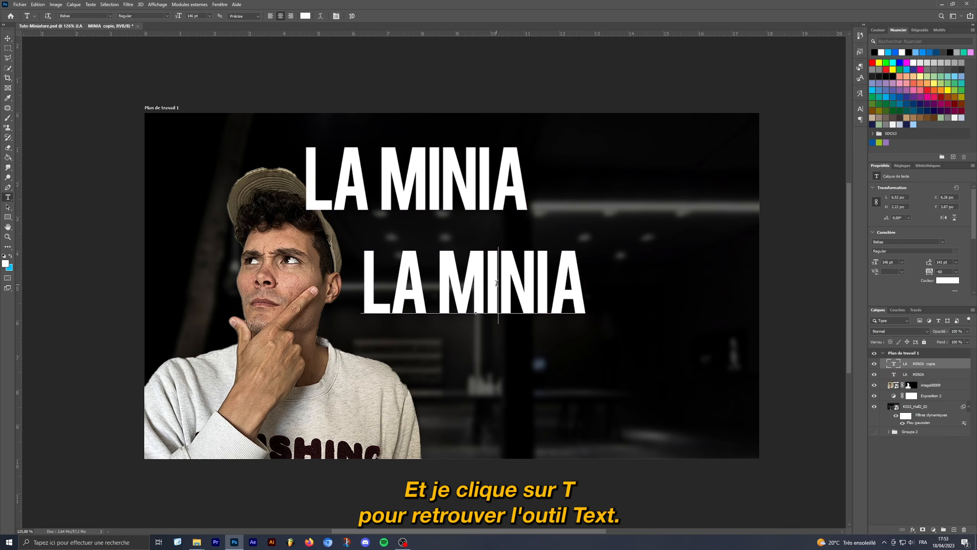
drag(582, 287, 382, 278)
click(535, 289)
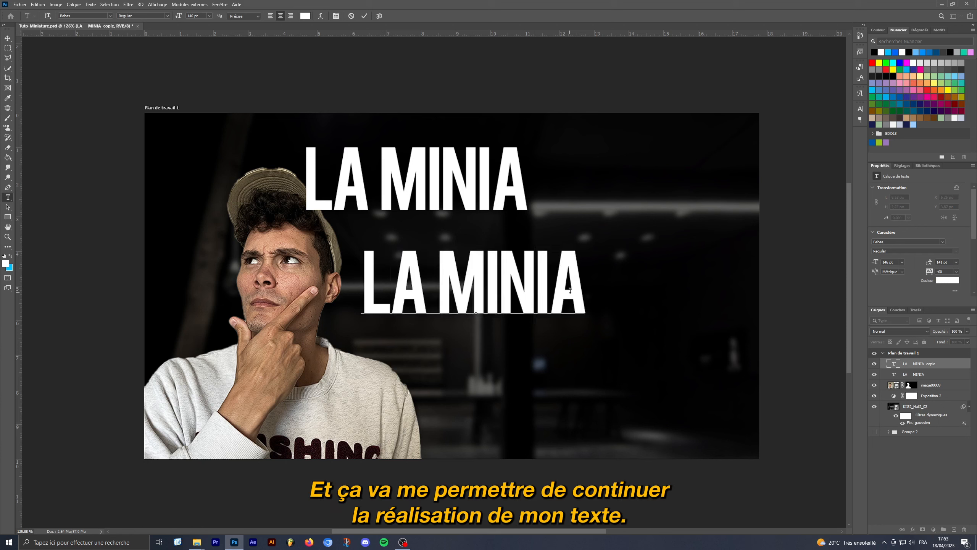
drag(580, 292, 351, 279)
text(DE TES)
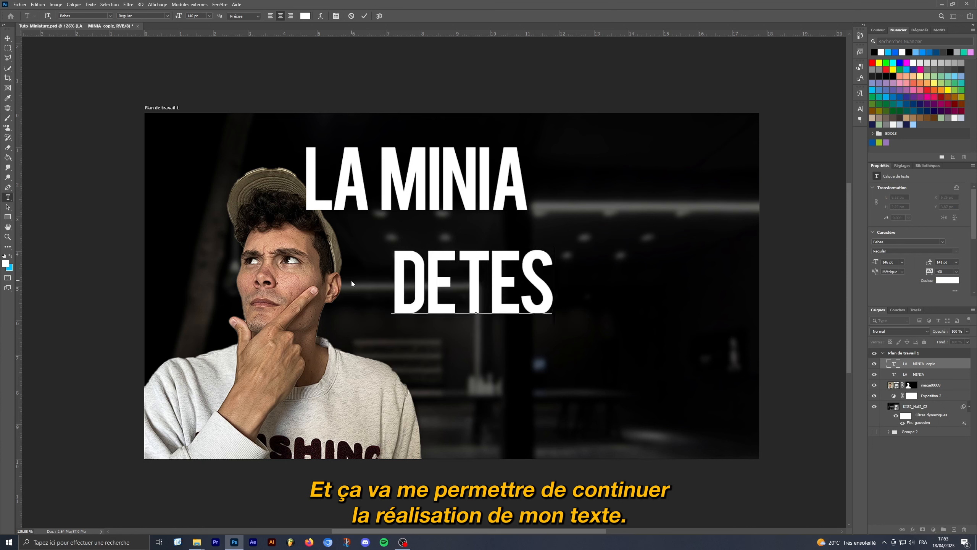
key(Return)
text(REVES)
key(ctrl+Return)
Move both text blocks to the right of the portrait, stacked with "LA MINIA" on top, and select both text layers
drag(477, 290, 535, 301)
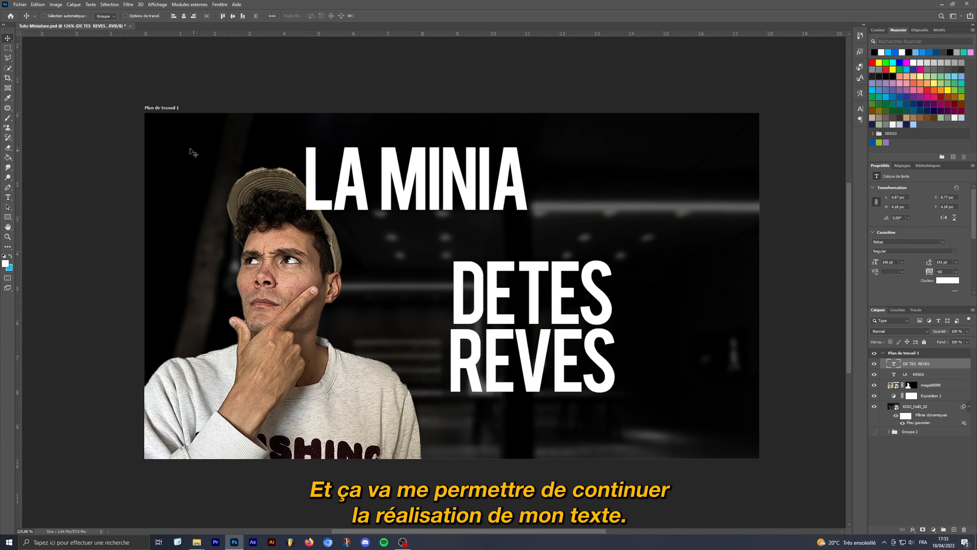
click(952, 374)
drag(412, 170, 521, 210)
shift+click(940, 364)
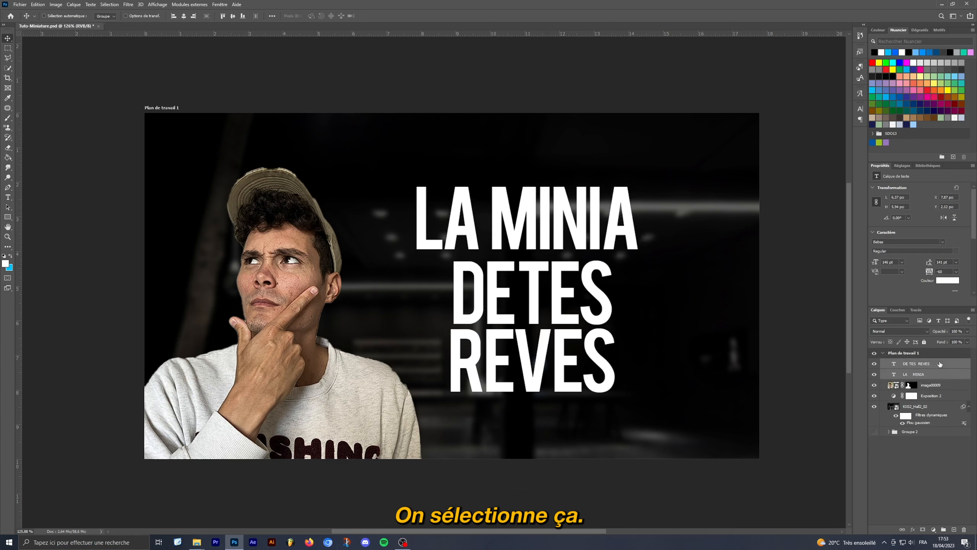
Group the "LA MINIA" and "DE TES REVES" text layers and name the group "text"
click(937, 375)
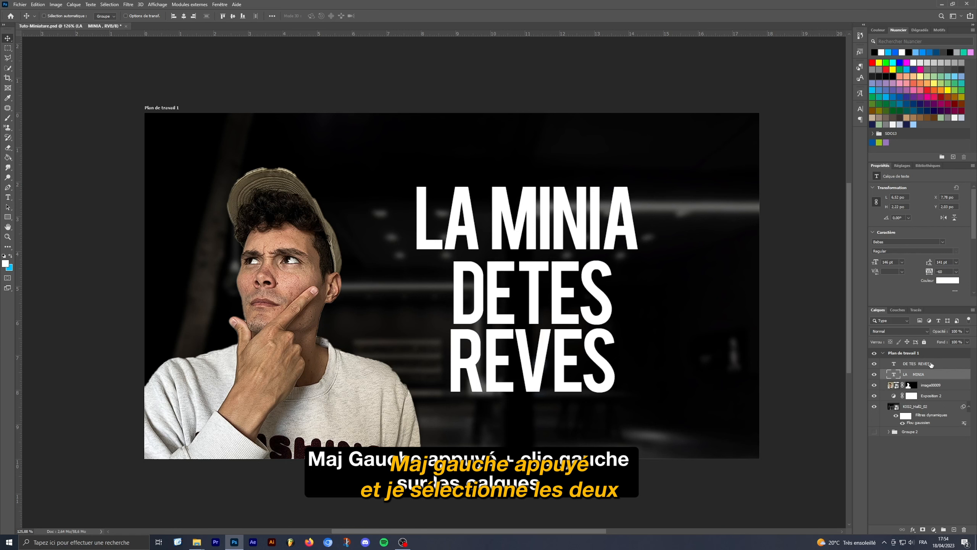
shift+click(931, 364)
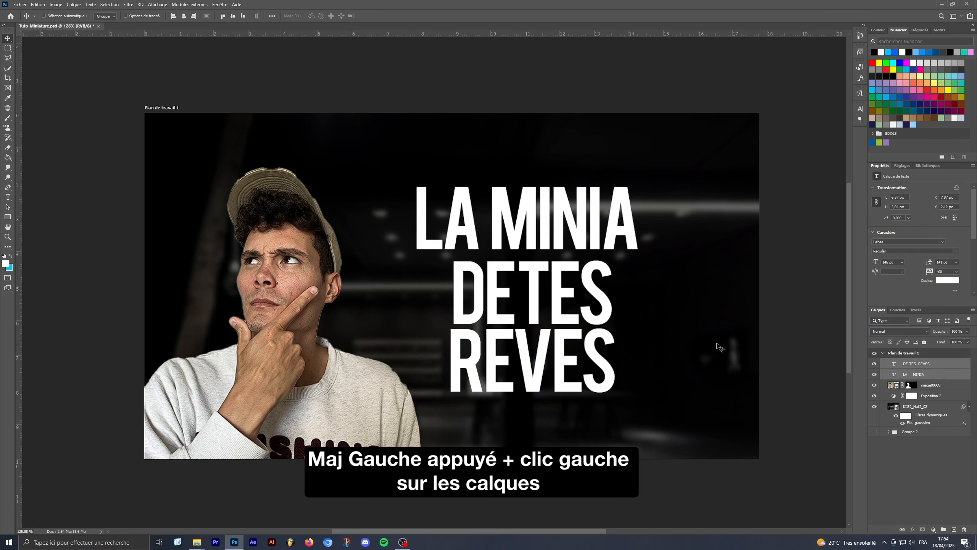
key(ctrl+g)
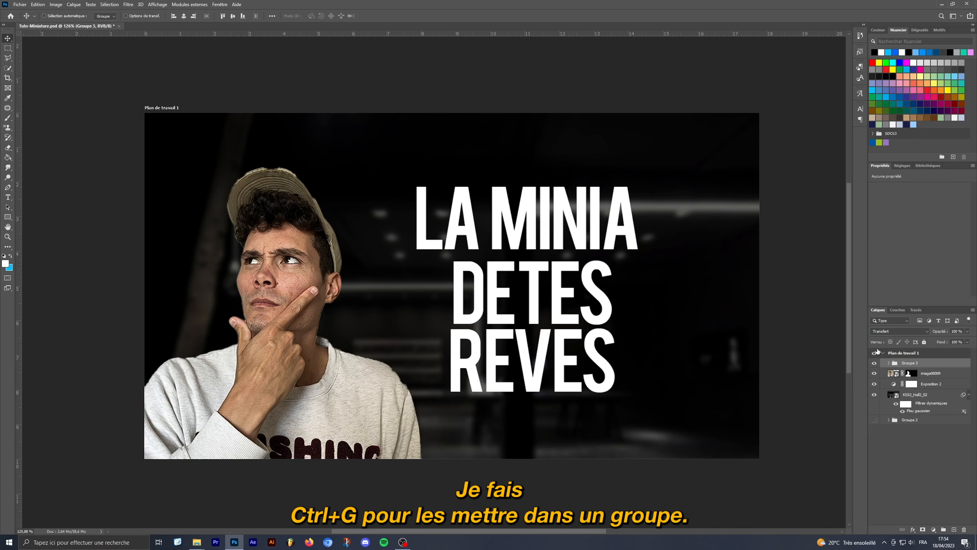
double_click(909, 364)
text(t)
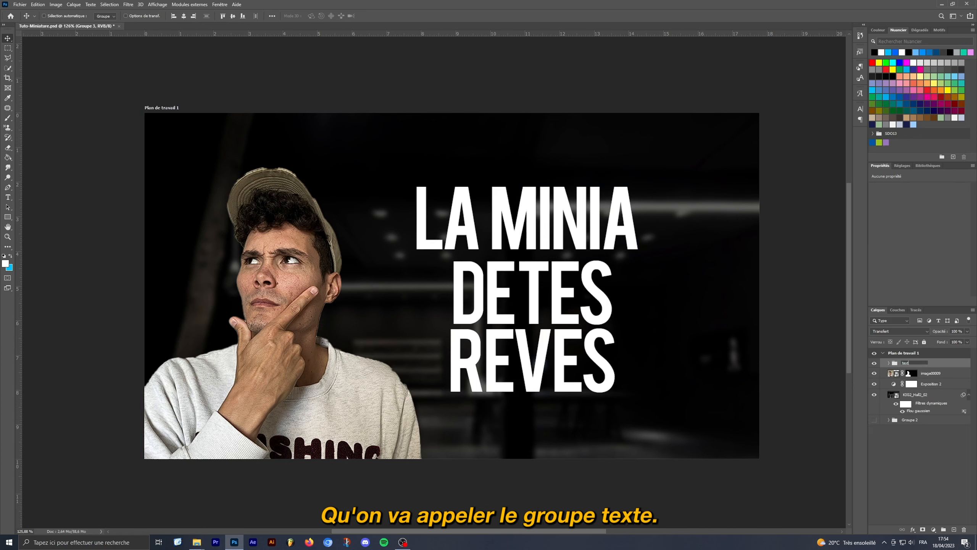
text(ext)
key(Return)
Skew the text group so that its lines slope upward toward the right
key(ctrl+t)
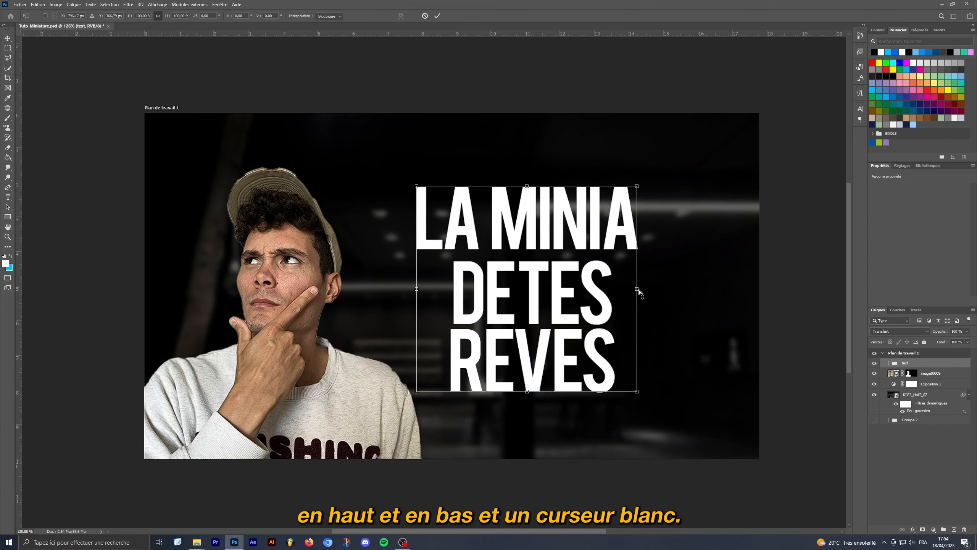
mouse_move(639, 291)
mouse_down()
mouse_move(631, 270)
mouse_move(633, 286)
mouse_move(635, 275)
mouse_move(565, 254)
mouse_move(638, 273)
mouse_up()
key(Return)
Expand the text group and give the "LA MINIA" layer the saved yellow preset layer style
click(889, 363)
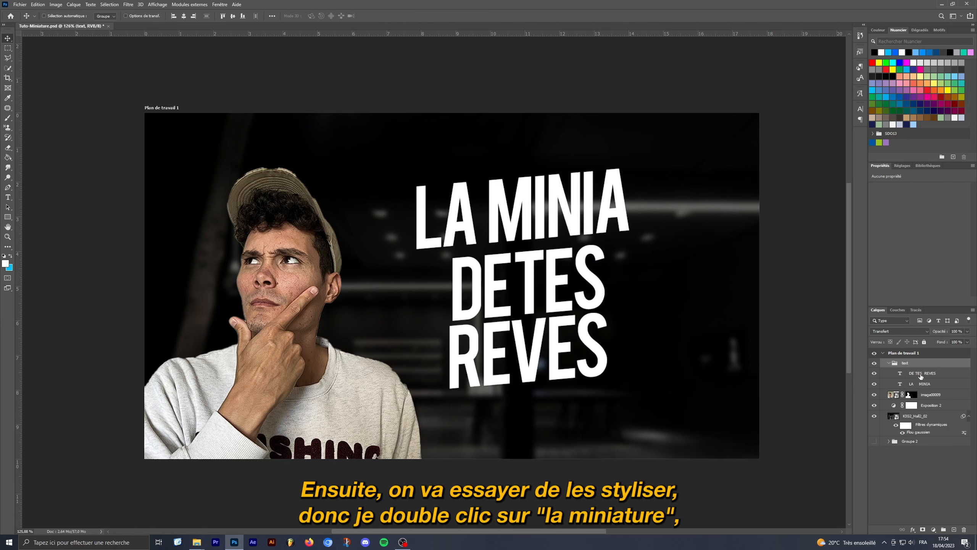
click(921, 376)
click(945, 386)
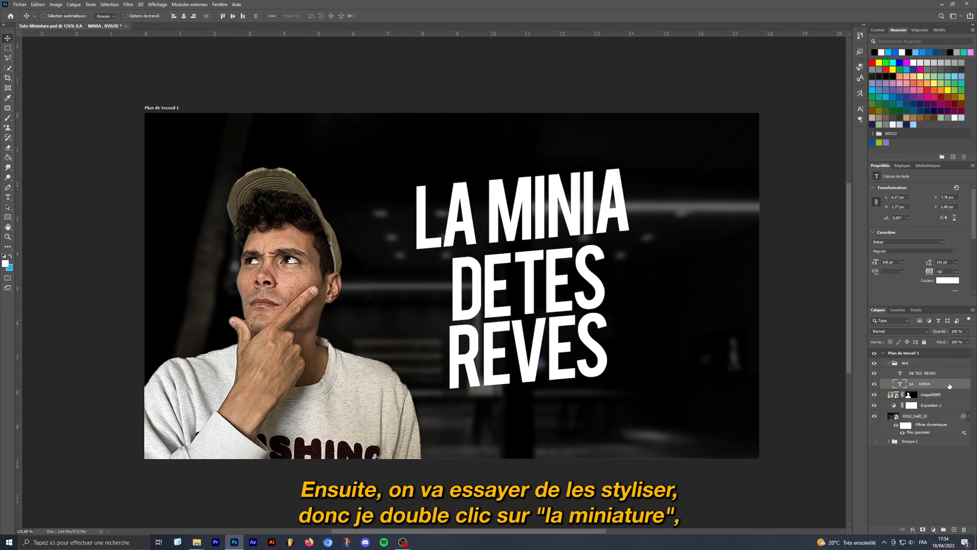
double_click(949, 386)
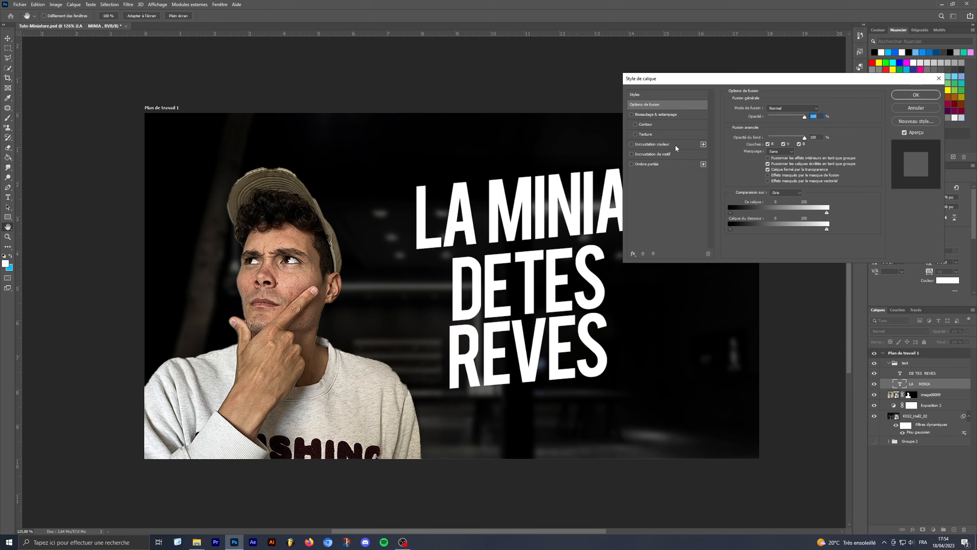
click(640, 95)
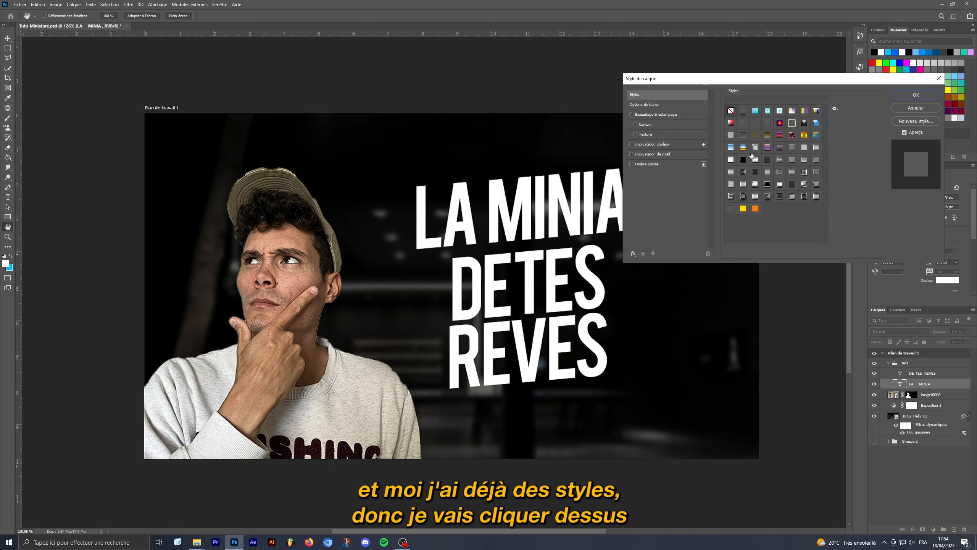
click(742, 208)
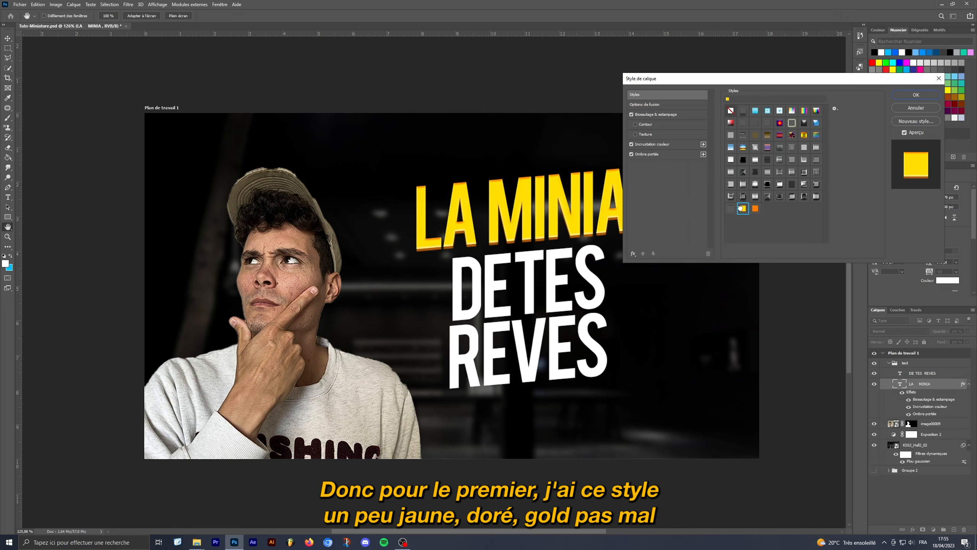
Review the yellow style's bevel, colour overlay and drop shadow settings, accept it, and collapse the layer's effects list
click(660, 114)
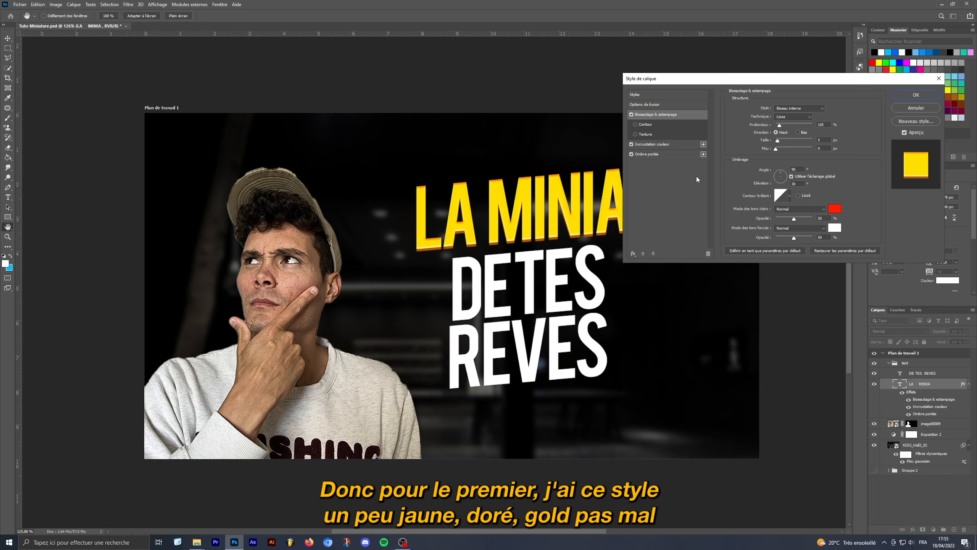
drag(758, 80, 470, 132)
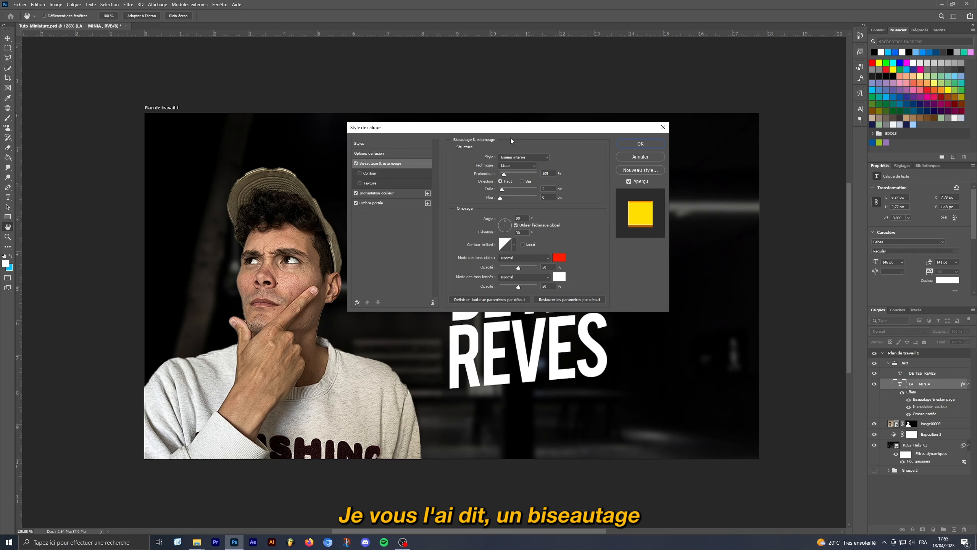
drag(515, 129, 633, 305)
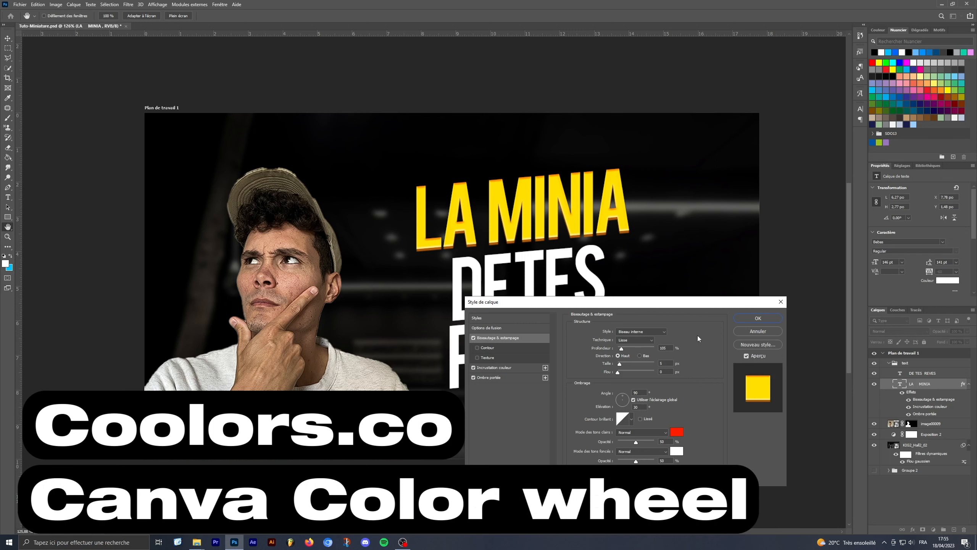
click(495, 367)
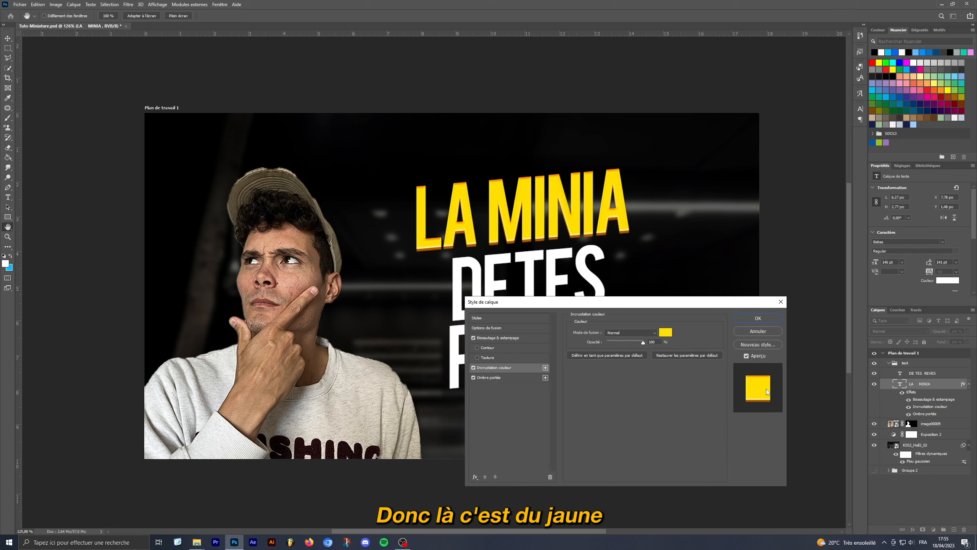
click(494, 378)
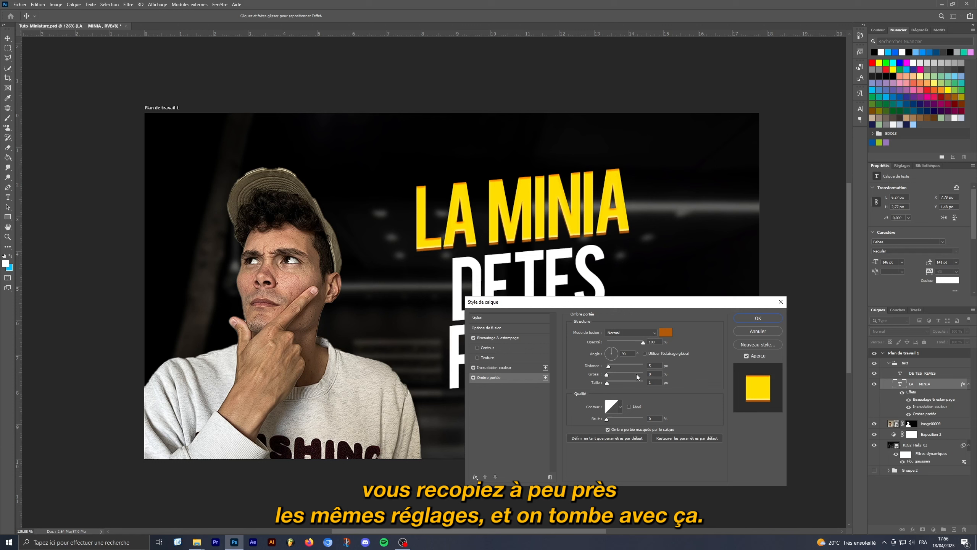
click(758, 318)
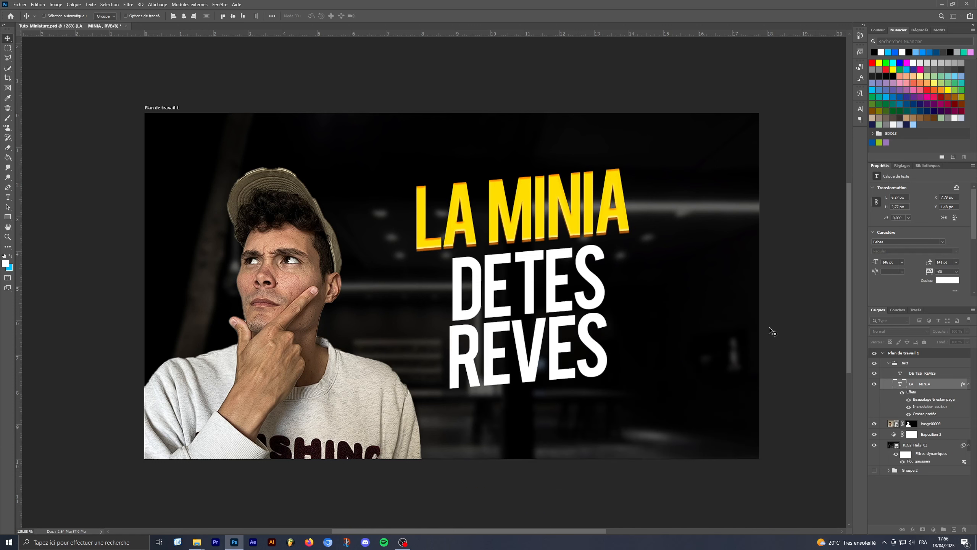
click(970, 384)
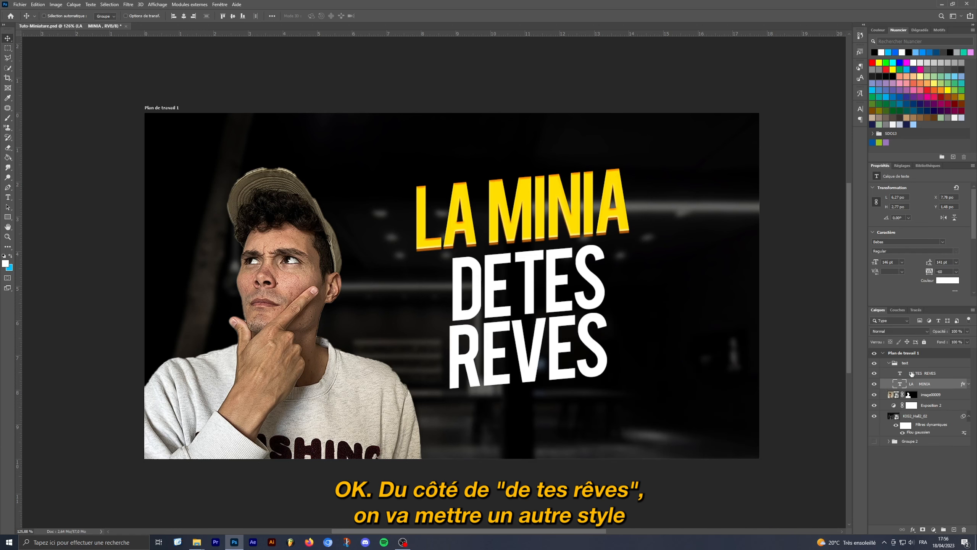
Copy the "LA MINIA" layer's effects onto the "DE TES REVES" text layer
click(914, 376)
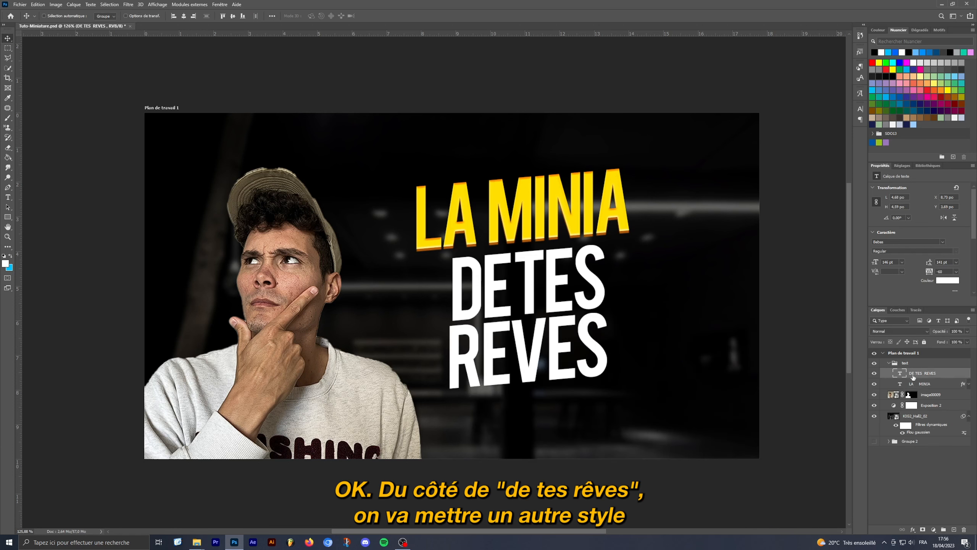
click(969, 384)
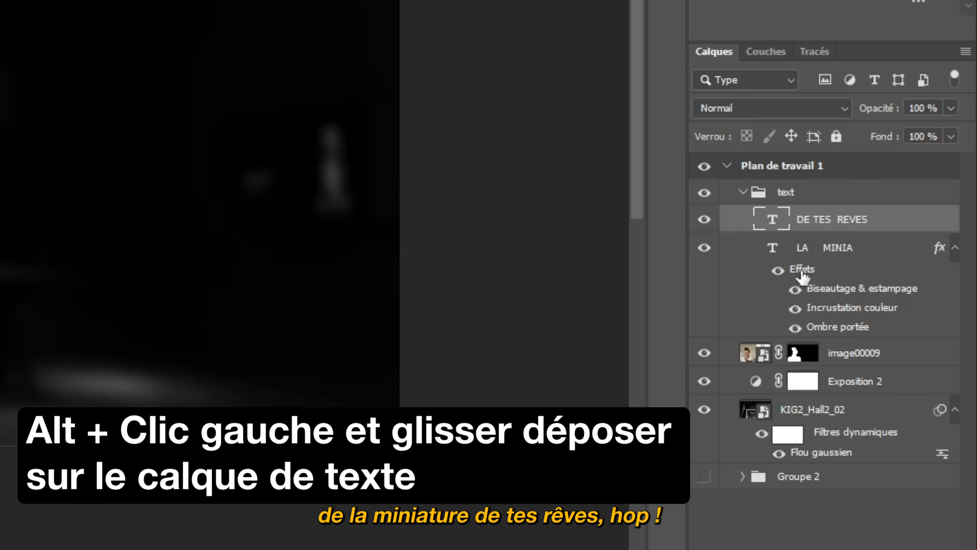
drag(801, 273, 810, 222)
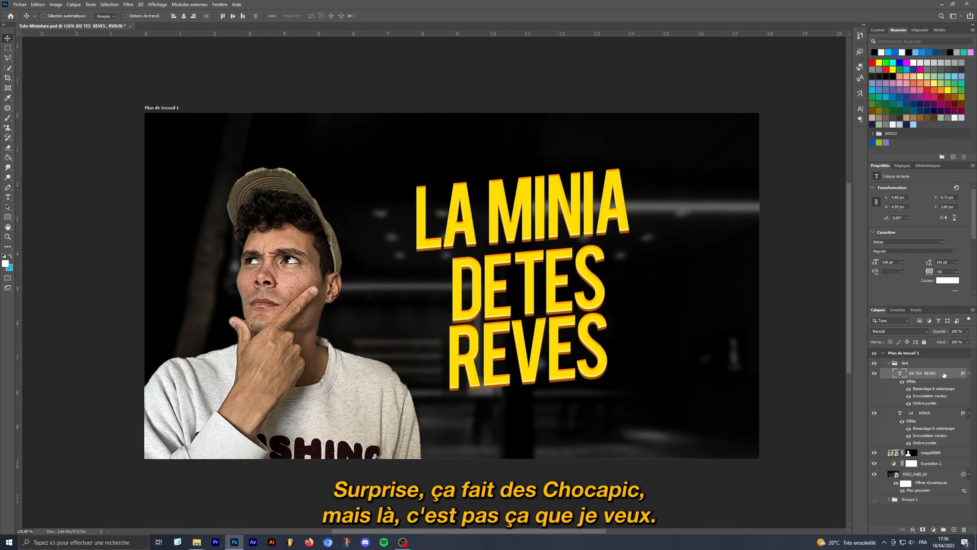
Switch the "DE TES REVES" layer to the saved grey preset style, checking its bevel and drop shadow settings
double_click(944, 375)
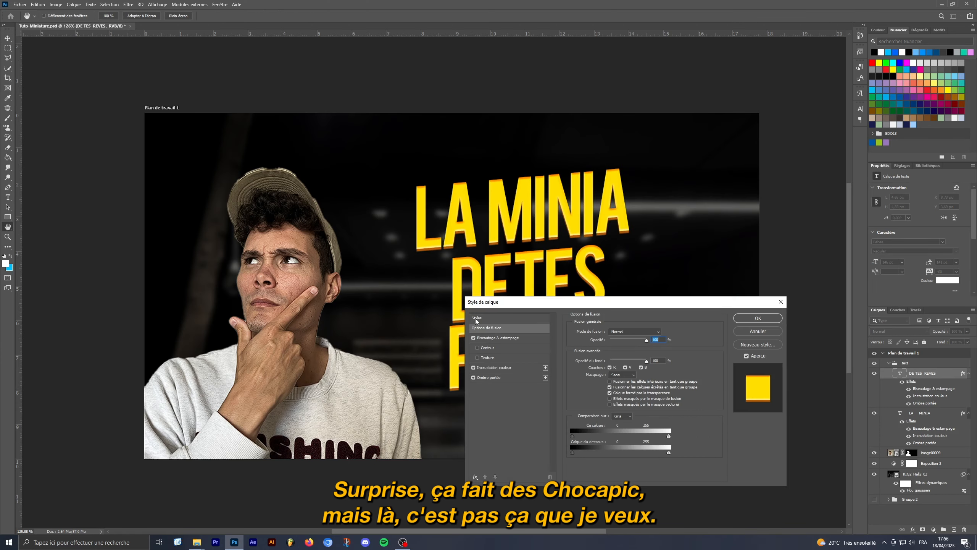
click(477, 318)
click(571, 432)
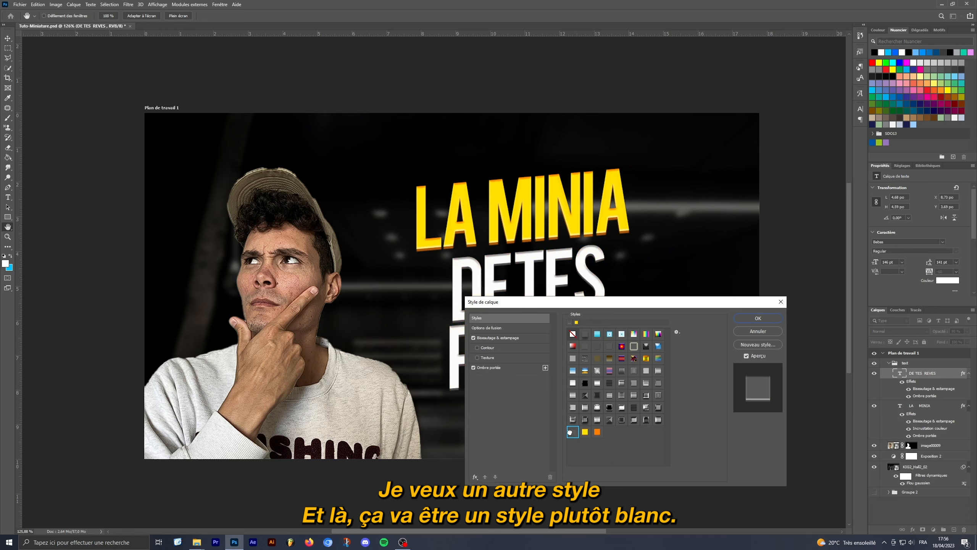
click(488, 337)
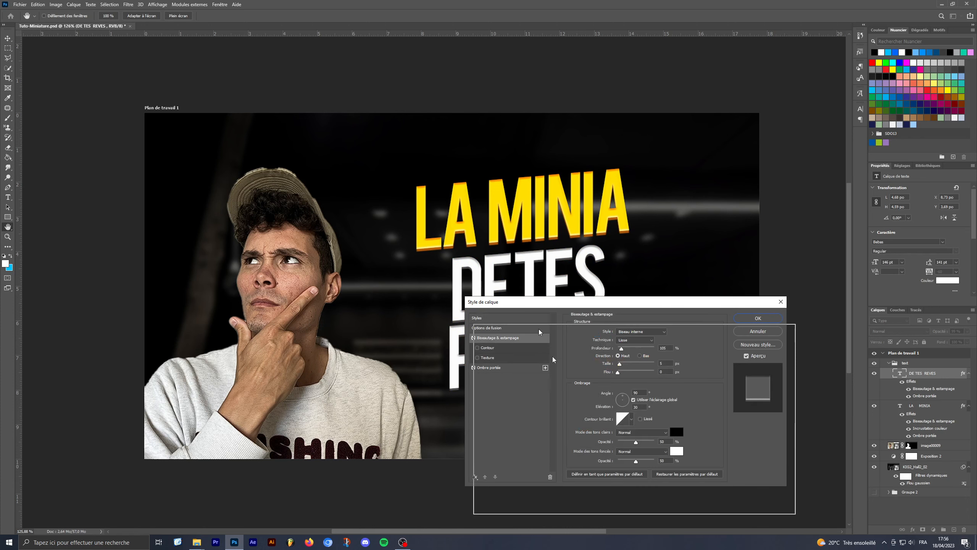
drag(561, 304, 731, 266)
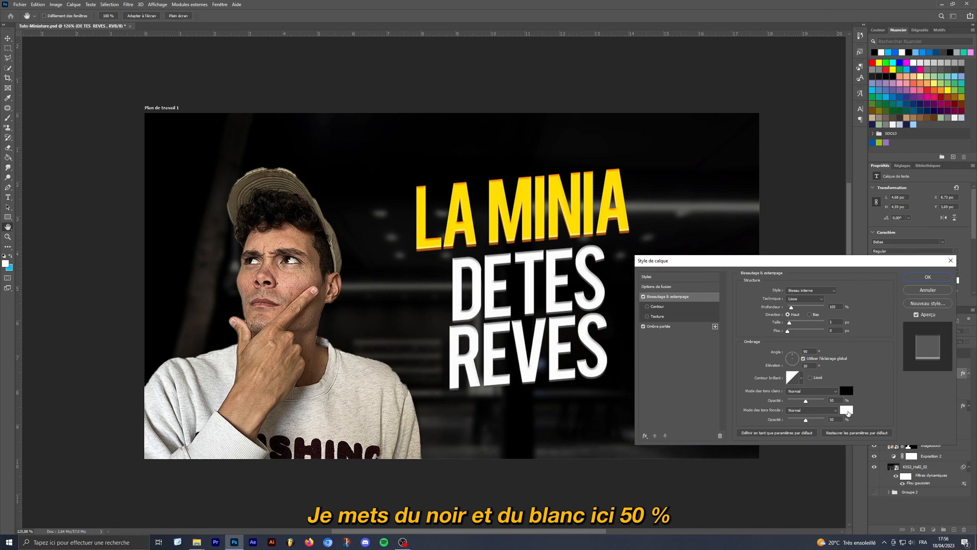
click(656, 326)
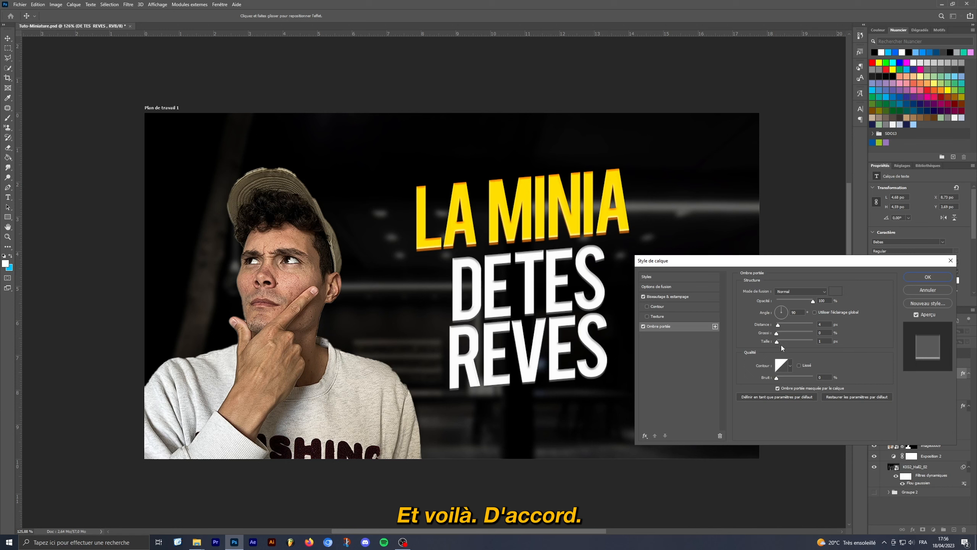
click(922, 276)
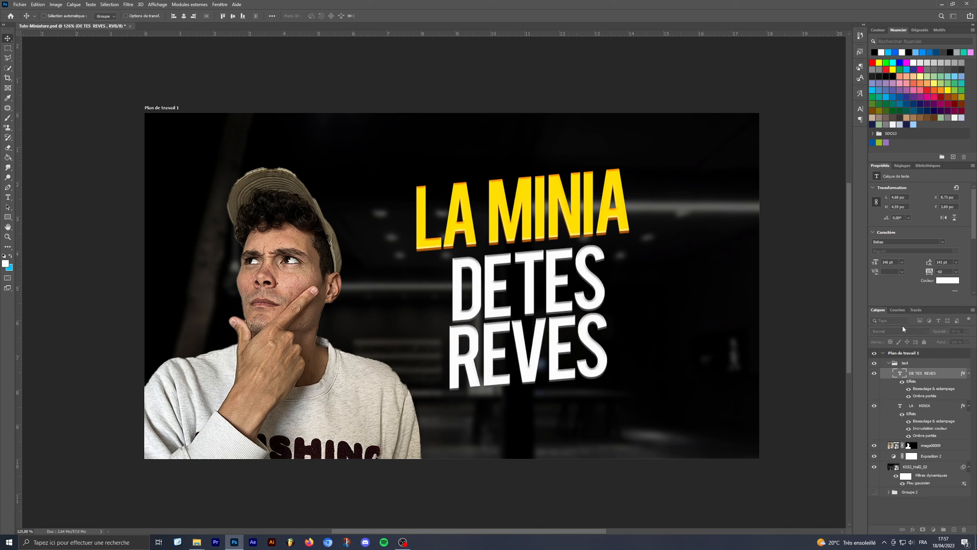
Collapse the effects lists of both text layers and close the text group
click(969, 374)
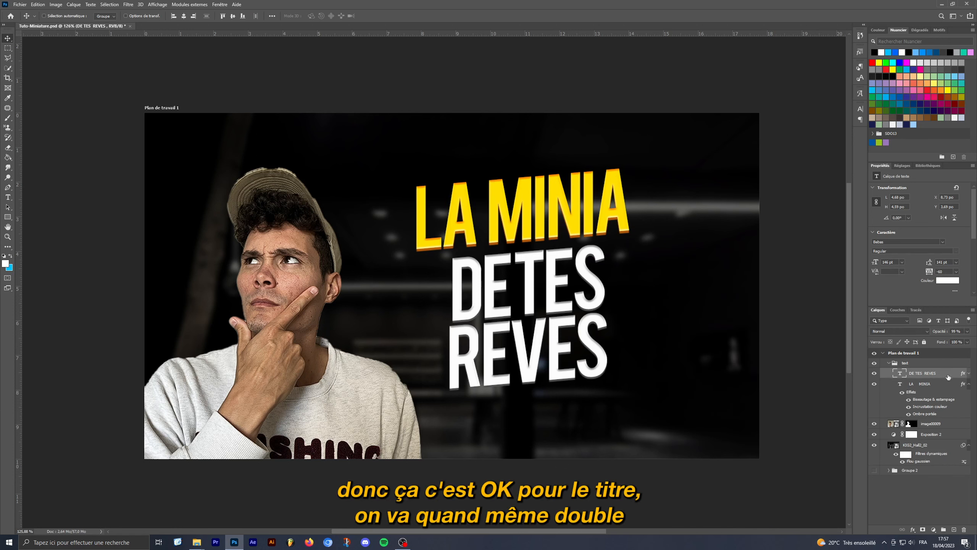
click(968, 386)
click(892, 368)
click(890, 364)
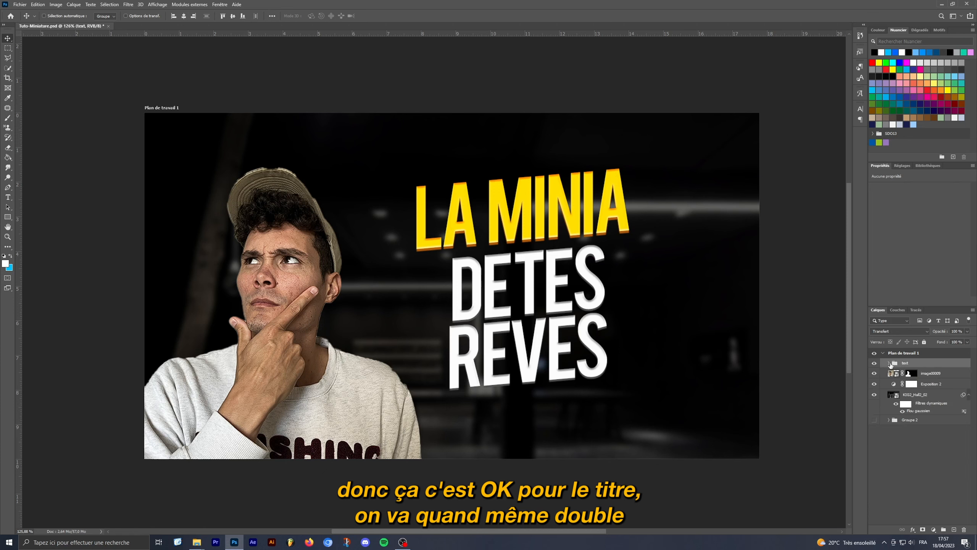
Add a black drop shadow to the whole text group, with increased spread and size to darken the area around the title
double_click(923, 365)
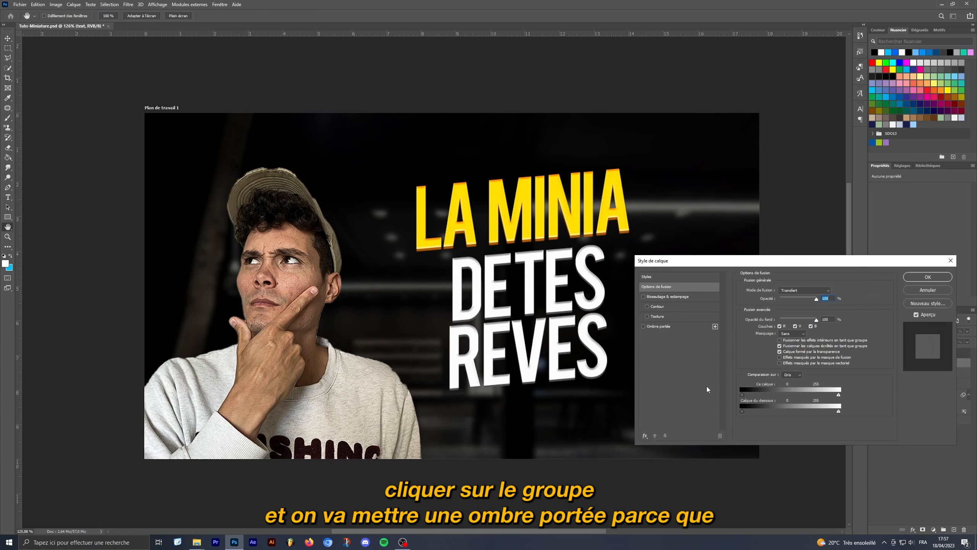
click(643, 327)
click(660, 326)
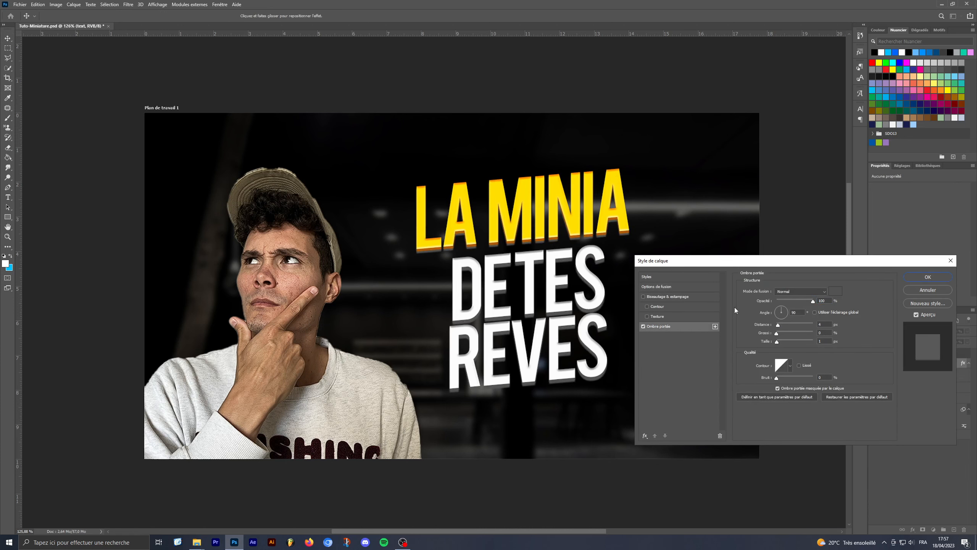
click(835, 291)
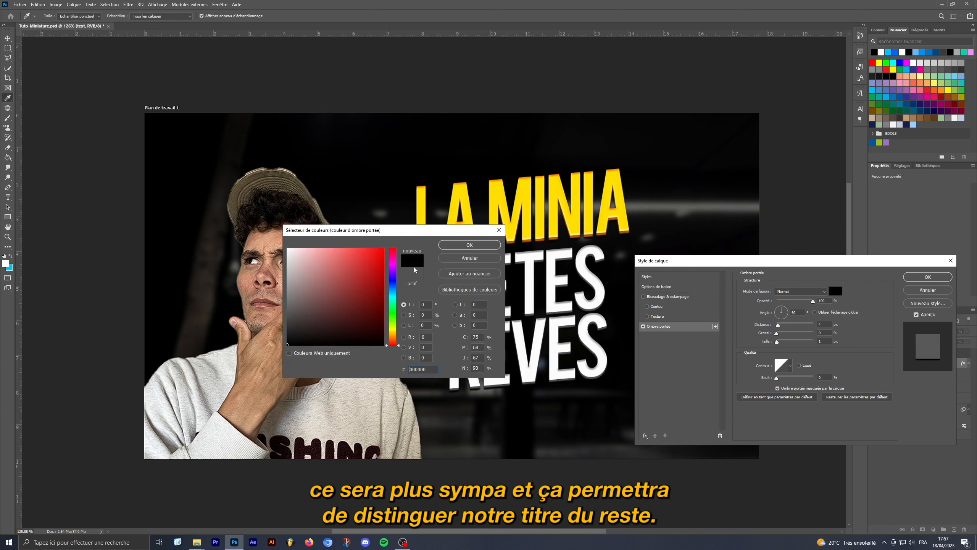
key(Return)
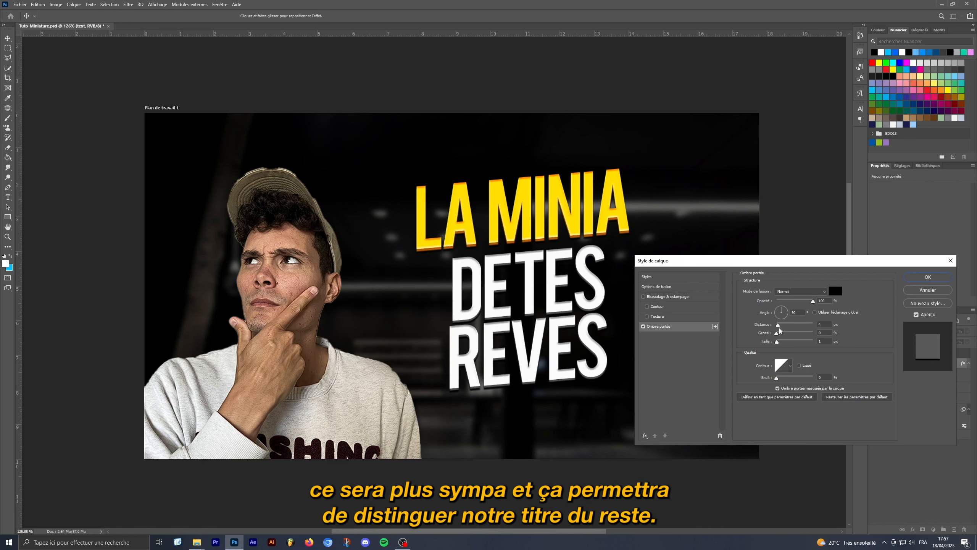
drag(778, 341, 790, 333)
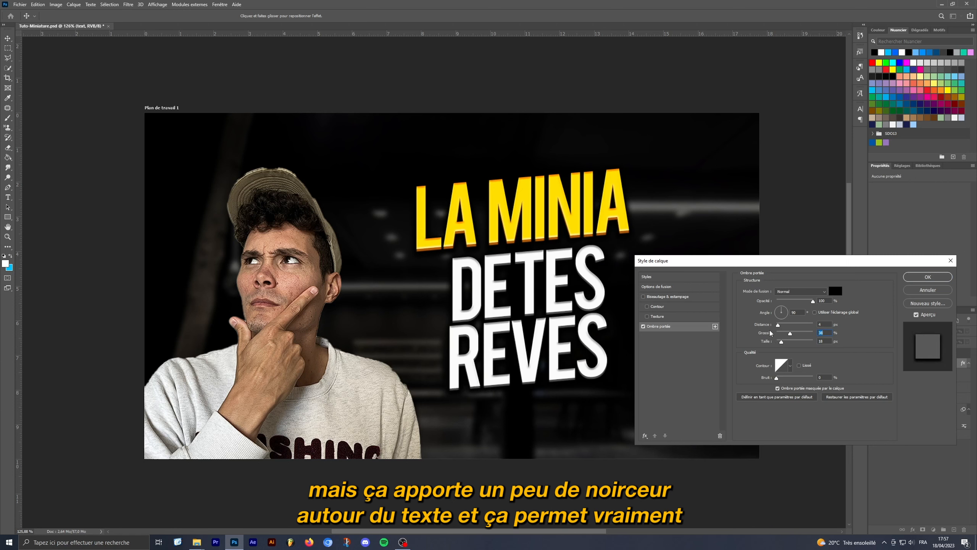
drag(782, 341, 782, 335)
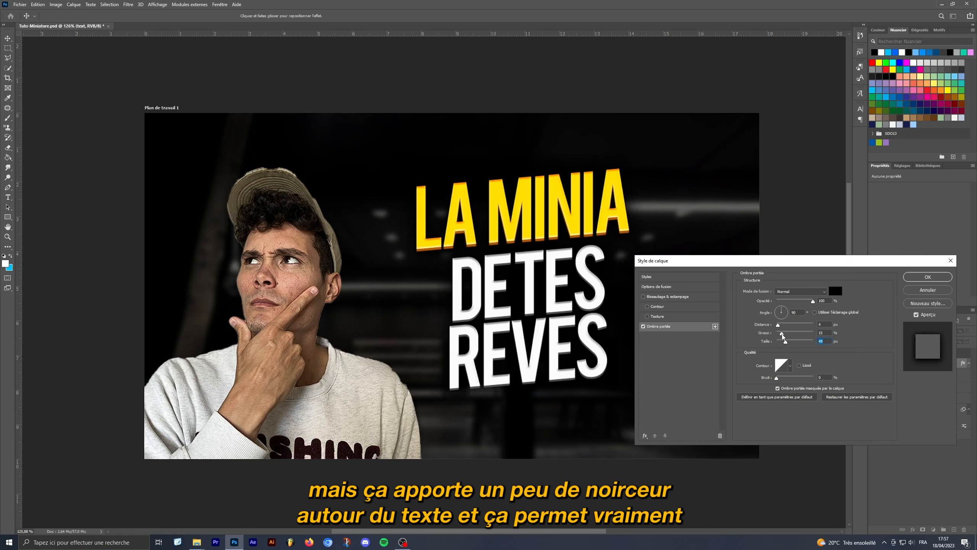
click(916, 277)
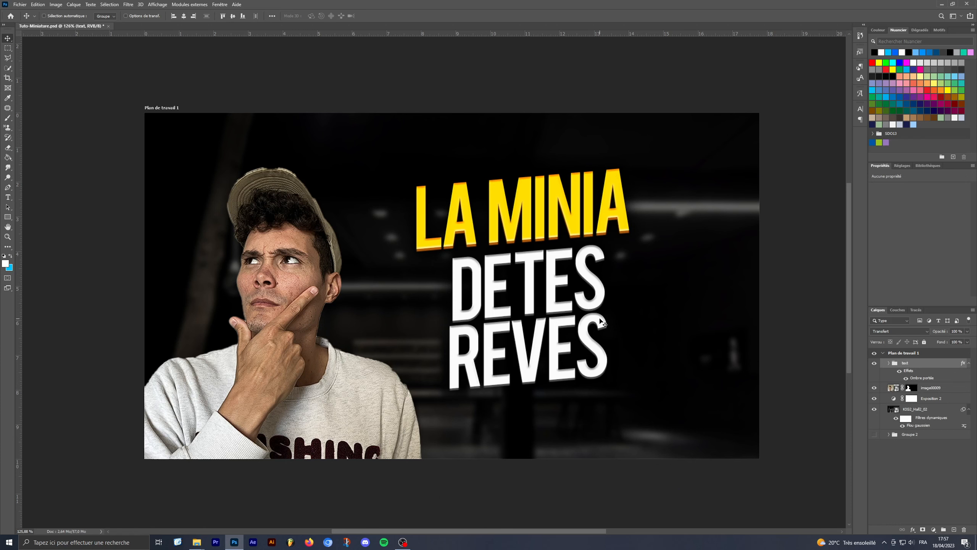
Check how the whole thumbnail reads at a small display size, and return to the 100% view
key(ctrl+minus)
key(ctrl+minus)
key(ctrl+minus)
key(ctrl+minus)
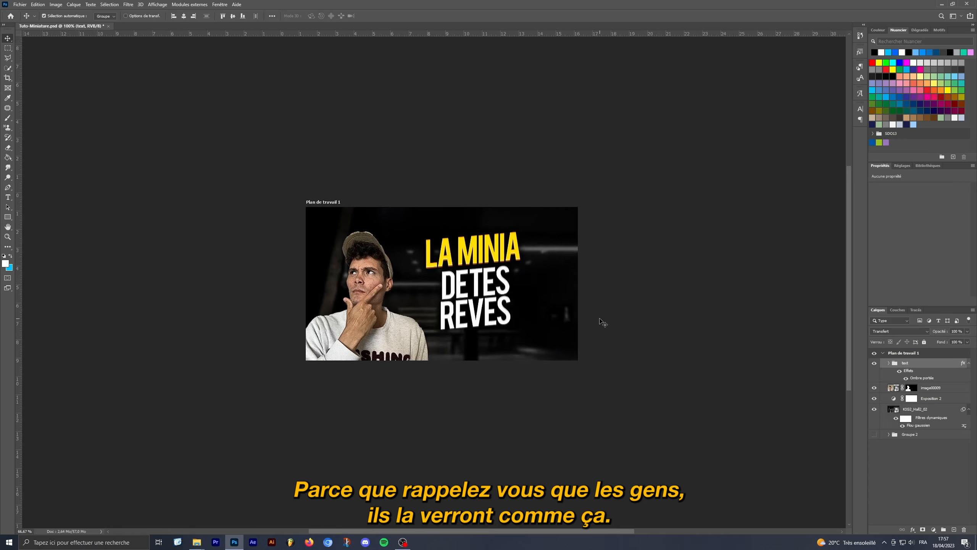
key(ctrl+1)
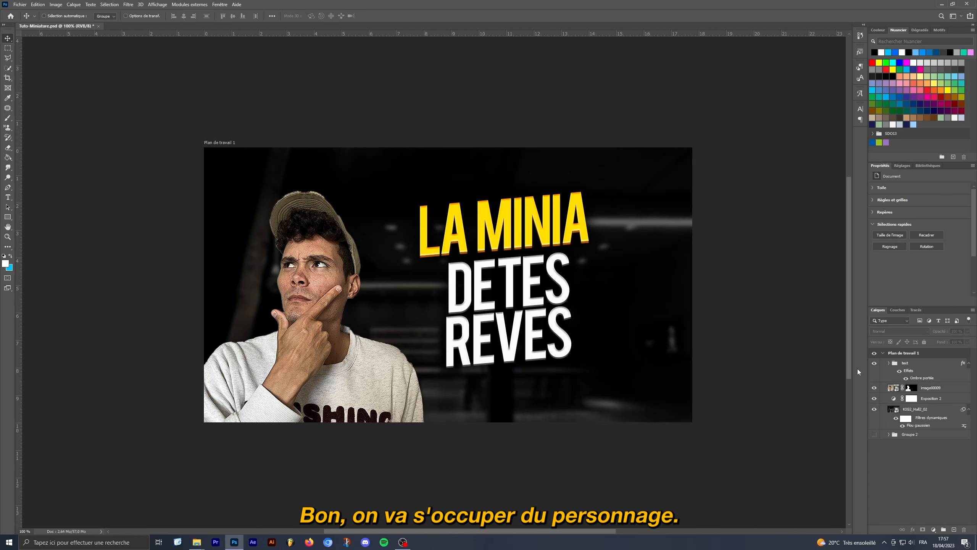
Add a new empty layer between the portrait and the exposure adjustment
click(918, 388)
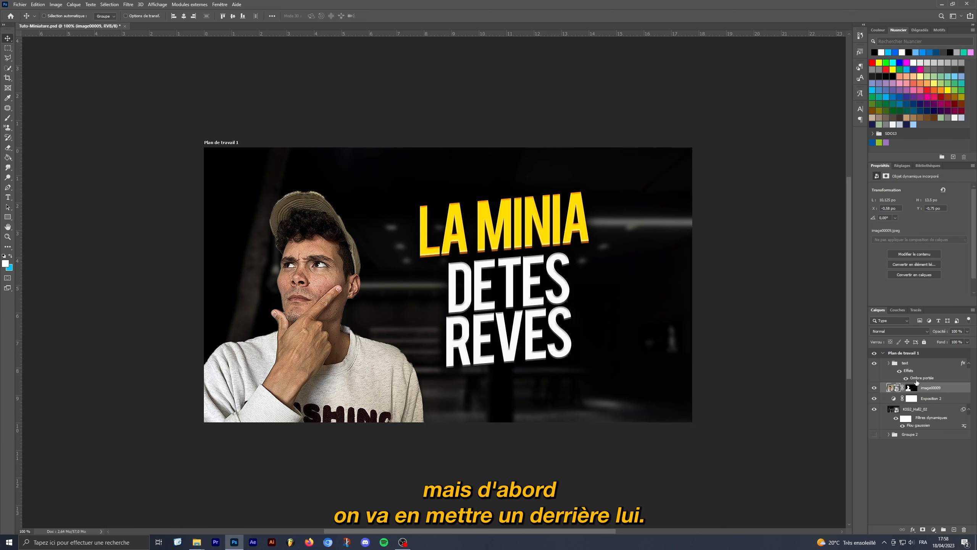
click(929, 401)
click(955, 530)
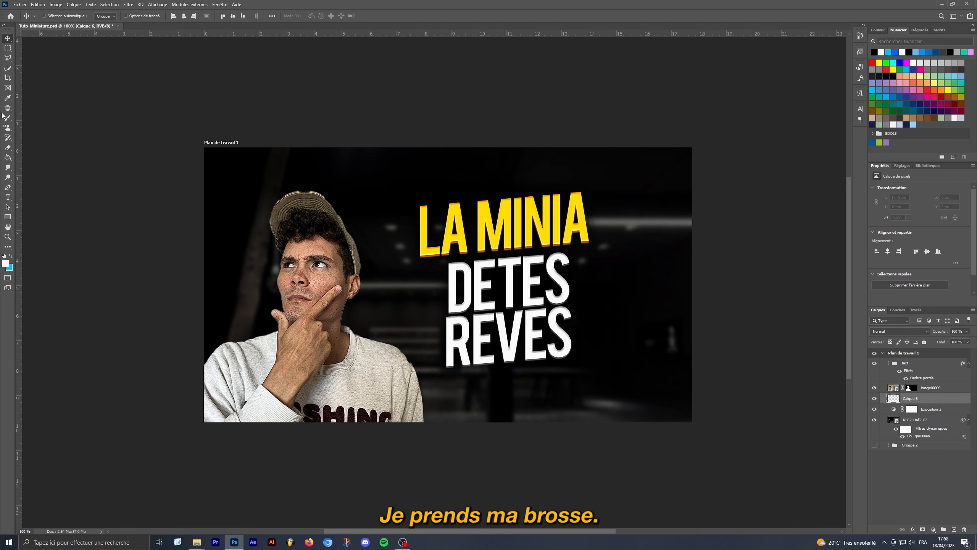
Choose a bright blue foreground colour and brush a large soft glow behind the portrait on the new layer
click(7, 97)
click(5, 263)
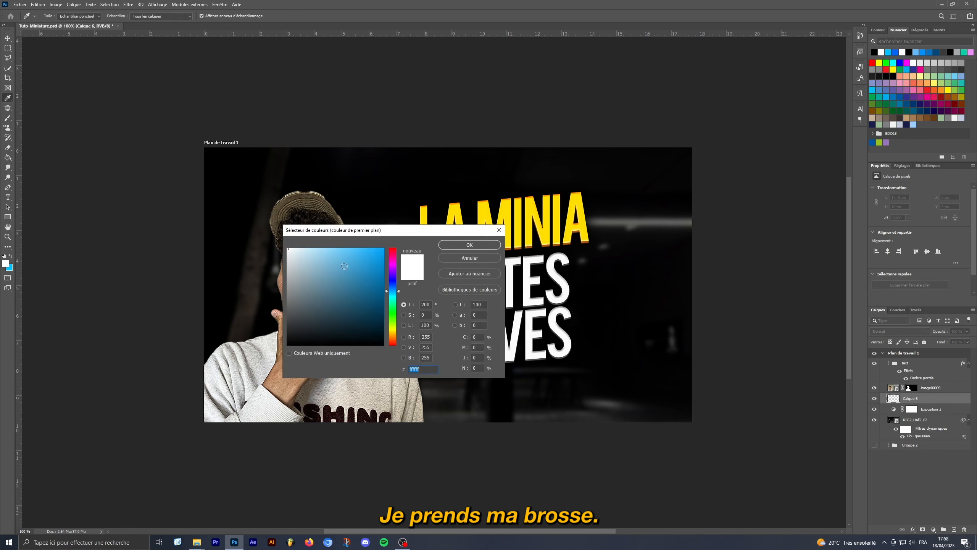
click(369, 257)
click(469, 245)
key(b)
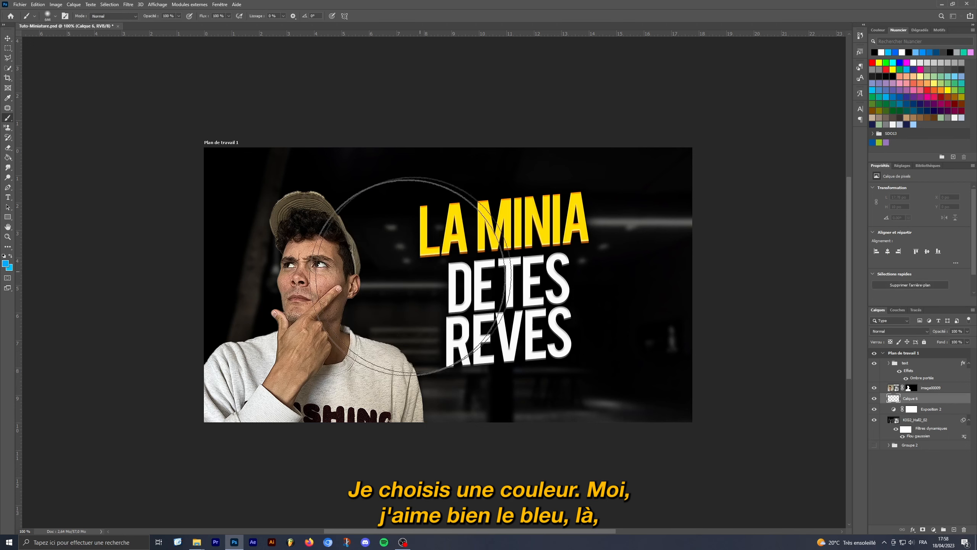
mouse_move(323, 404)
mouse_down()
mouse_move(306, 381)
mouse_move(317, 388)
mouse_move(276, 384)
mouse_move(360, 415)
mouse_move(323, 417)
mouse_up()
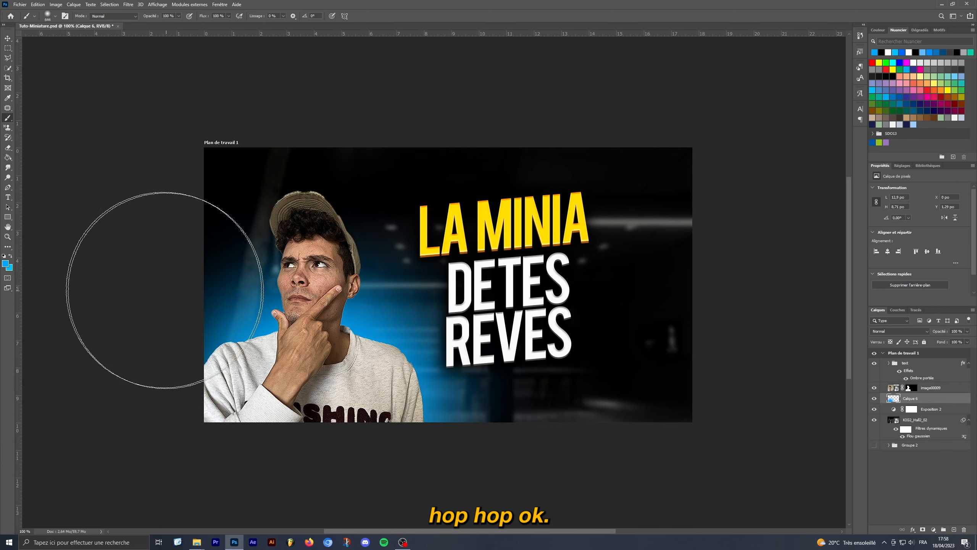
Brush white over the blue glow to lighten it, and set its layer's blend mode to Lumière tamisée
click(7, 262)
drag(301, 255, 285, 246)
click(477, 245)
mouse_move(330, 384)
mouse_down()
mouse_move(301, 412)
mouse_move(458, 427)
mouse_up()
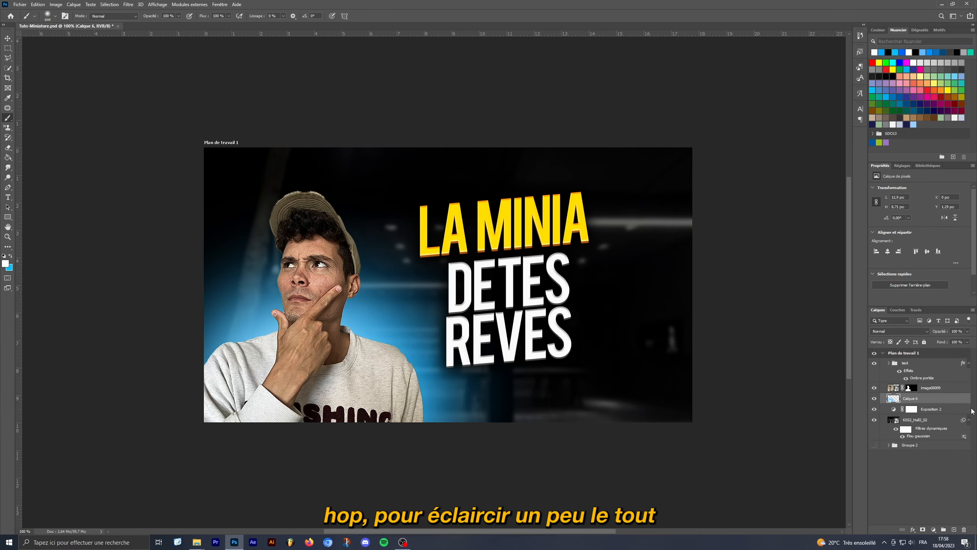
click(892, 332)
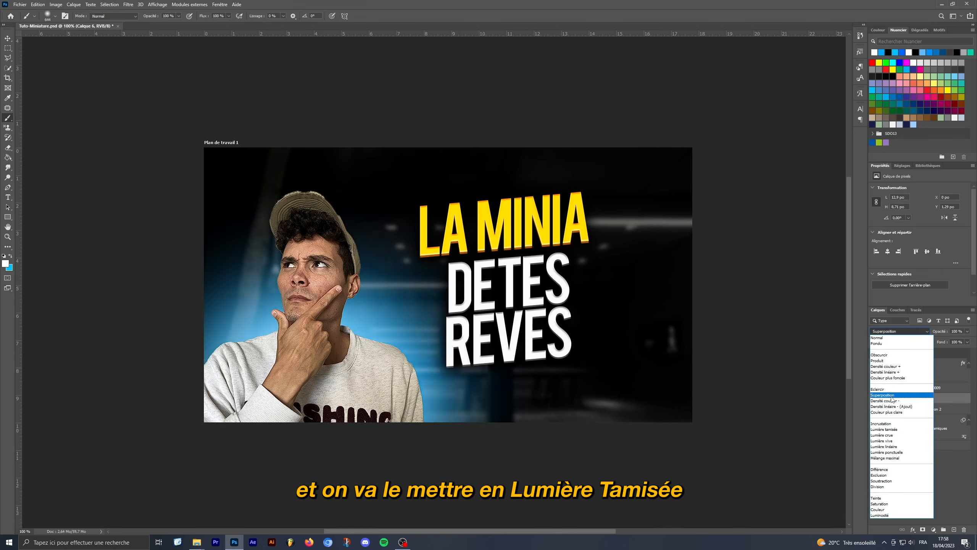
click(884, 429)
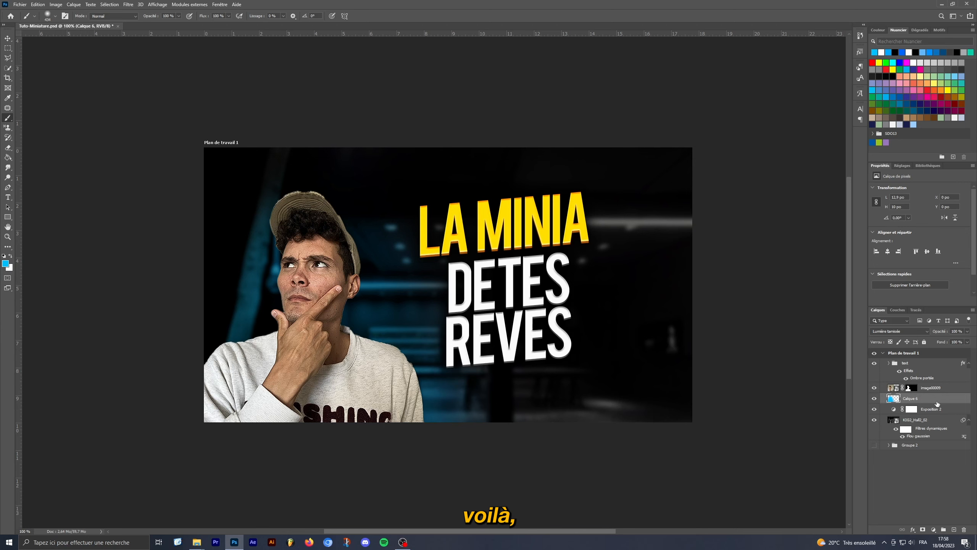
Paint a second soft blue glow around the portrait on a new layer and set its blend mode to Densité linéaire - (Ajout)
click(954, 530)
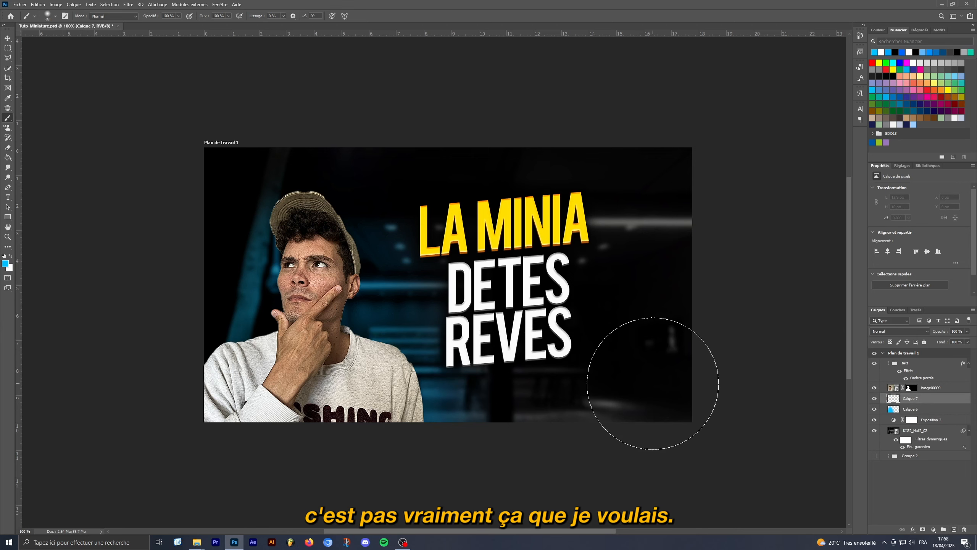
mouse_move(297, 377)
alt+mouse_down()
mouse_move(341, 364)
mouse_move(338, 374)
mouse_move(286, 386)
alt+mouse_up()
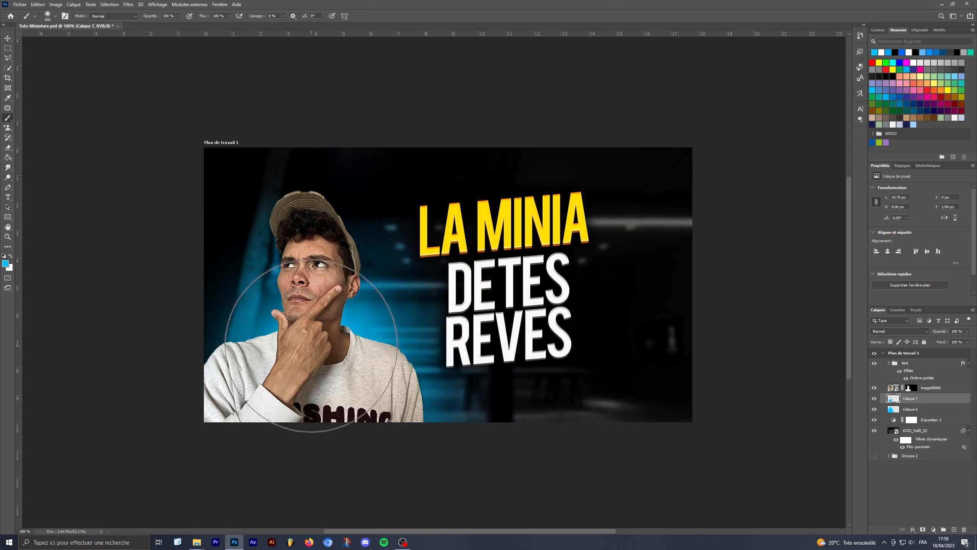
click(319, 233)
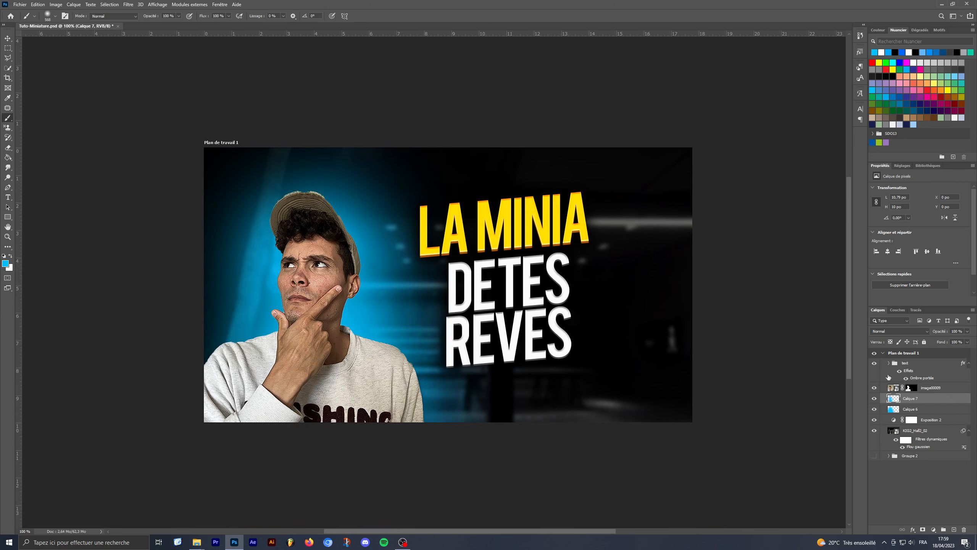
click(910, 332)
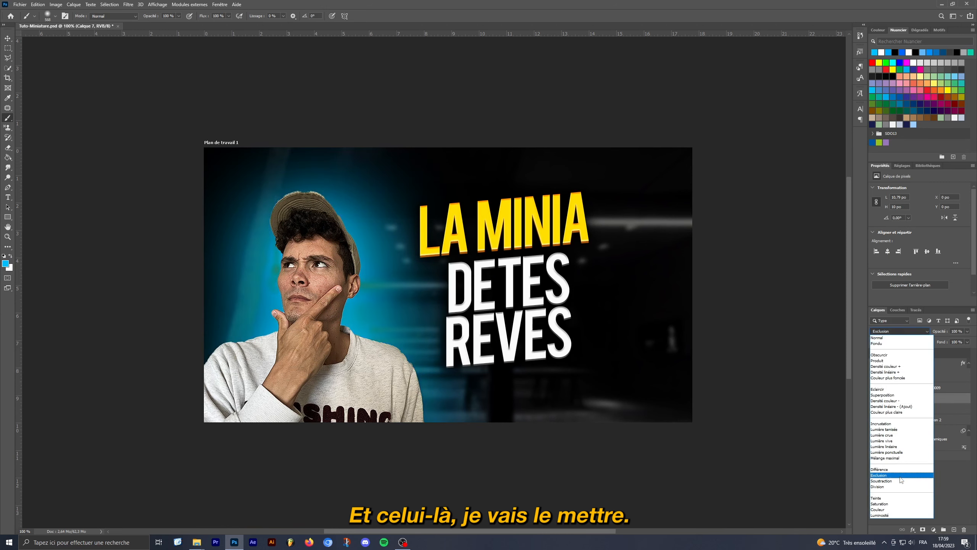
click(902, 407)
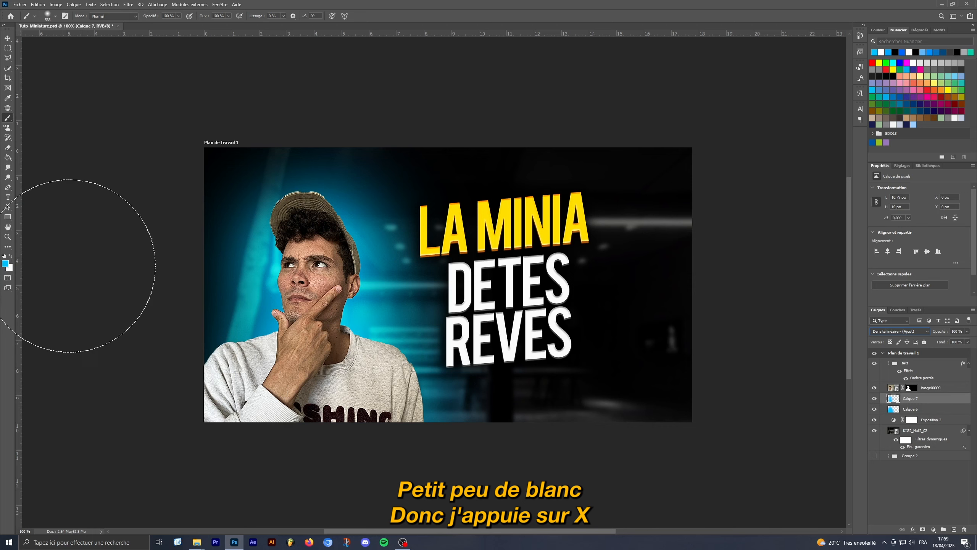
Switch the foreground colour to white and brush a little white into the second glow behind the portrait
click(5, 264)
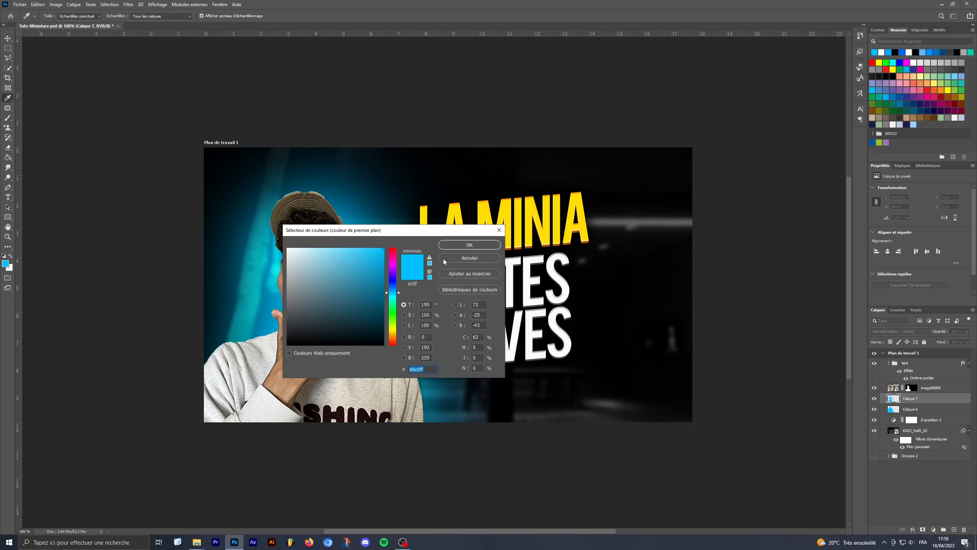
key(Return)
key(x)
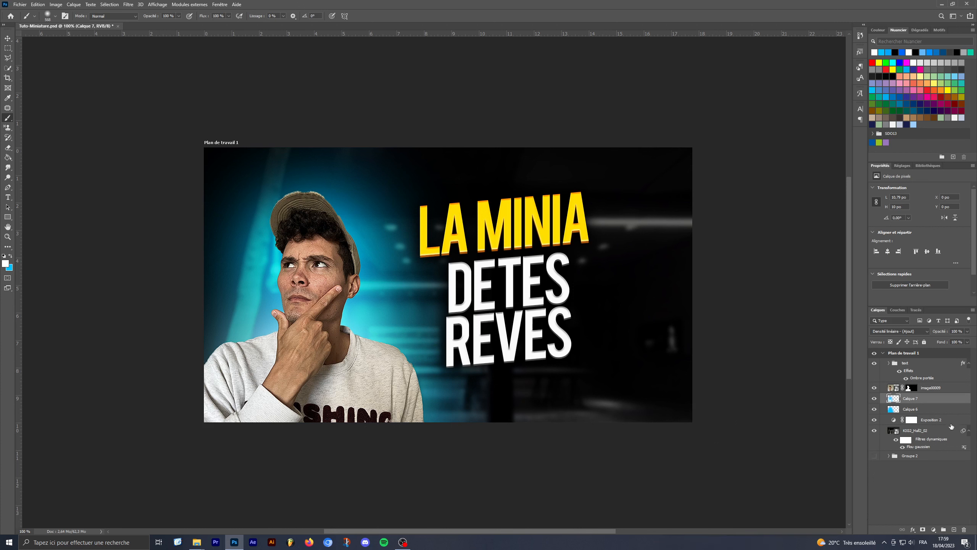
Add a black Couleur unie fill layer above the portrait and set its blend mode to Superposition
click(931, 390)
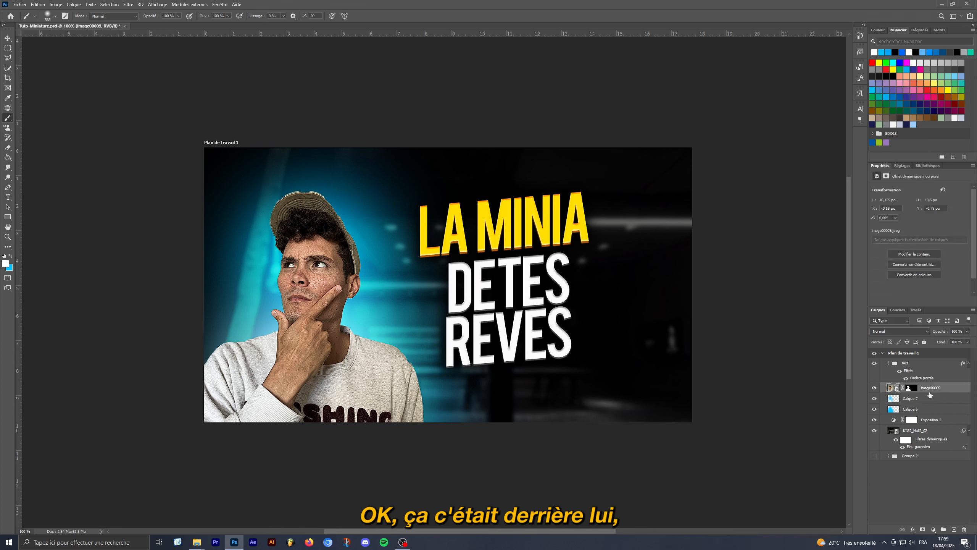
click(934, 530)
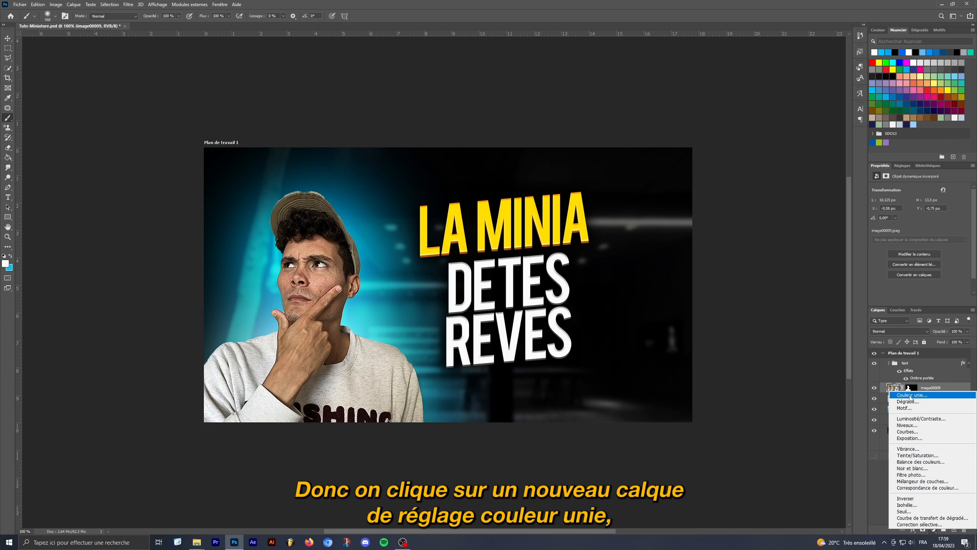
click(910, 396)
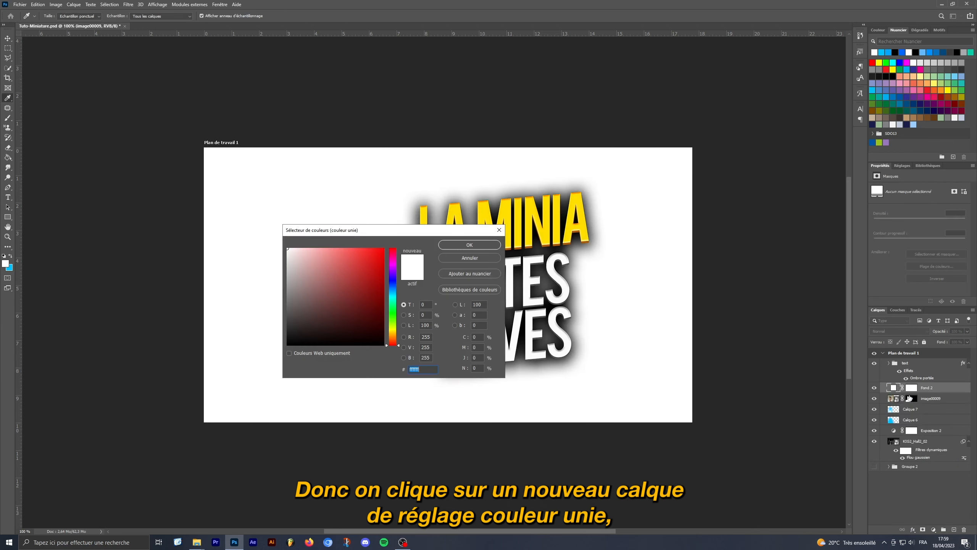
drag(368, 294, 265, 349)
click(442, 245)
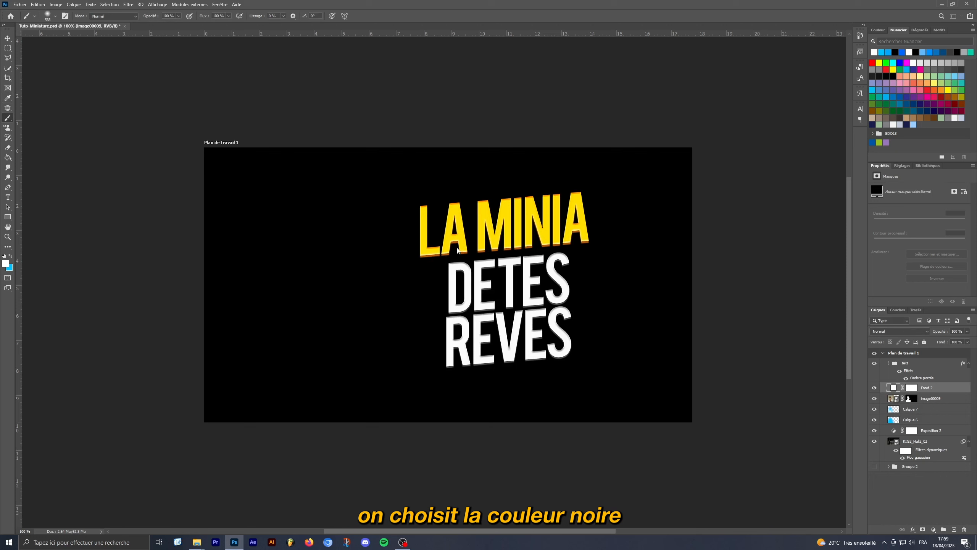
click(890, 332)
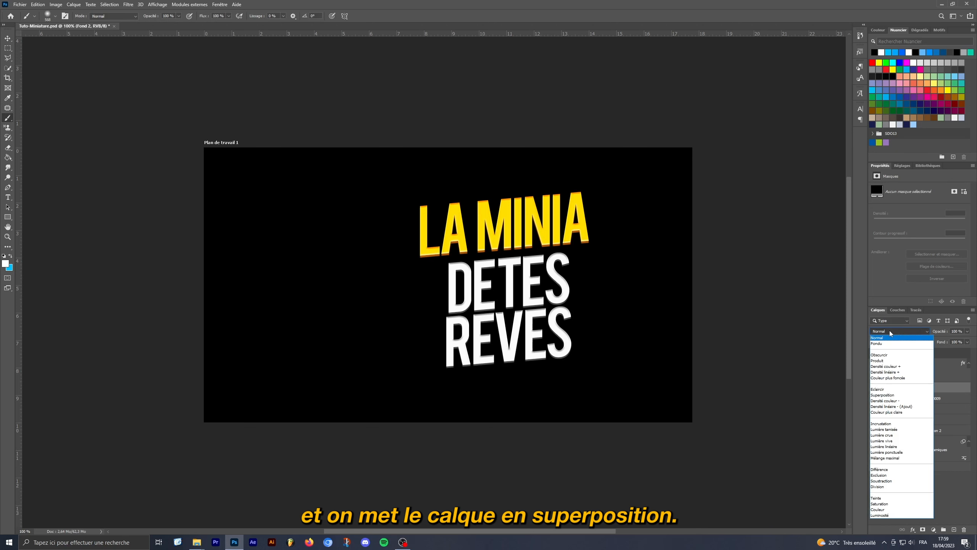
click(889, 396)
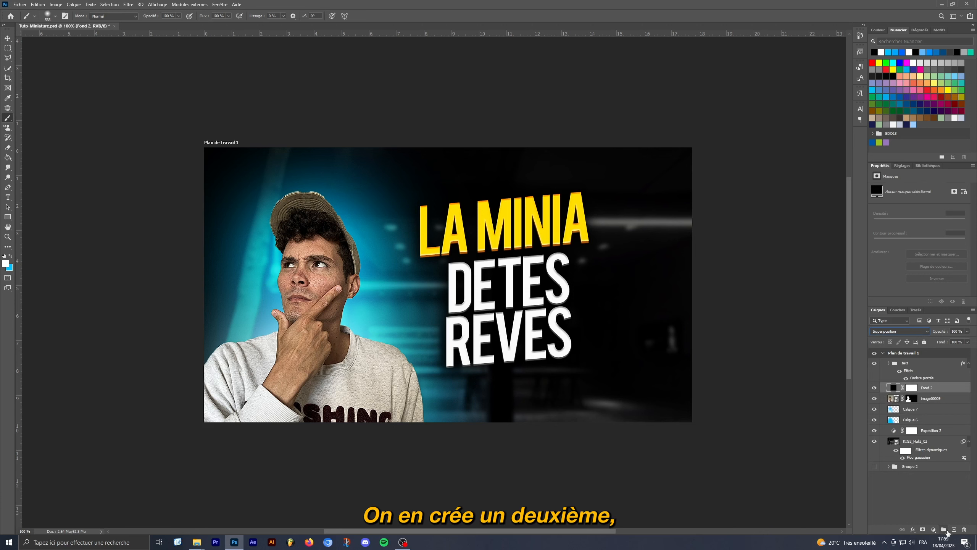
Add a new empty layer clipped to the black fill, and clip the exposure adjustment to the background image
click(954, 530)
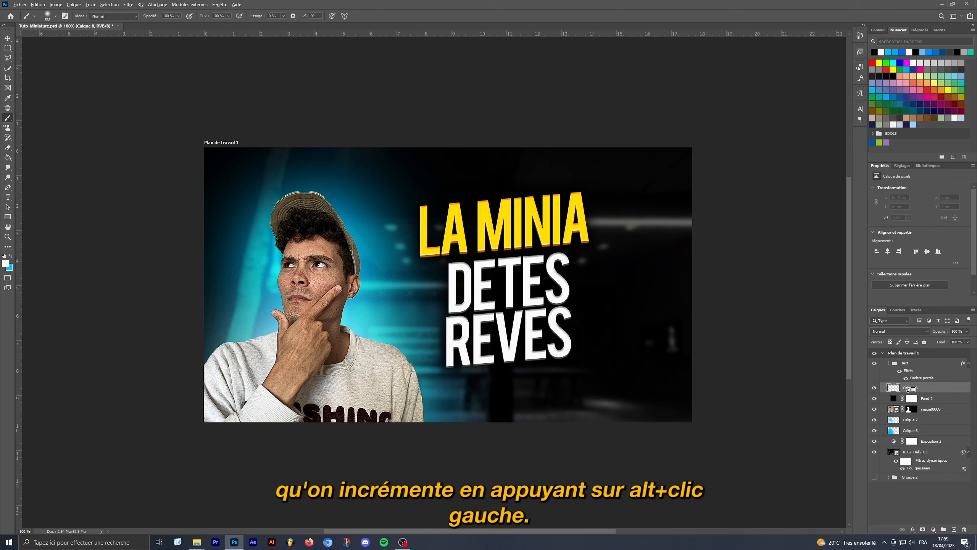
alt+click(908, 390)
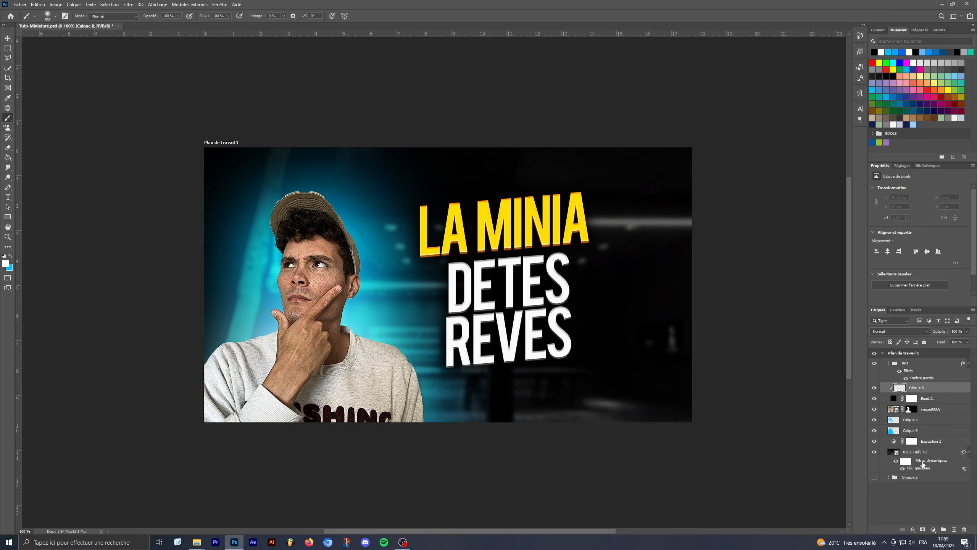
click(922, 442)
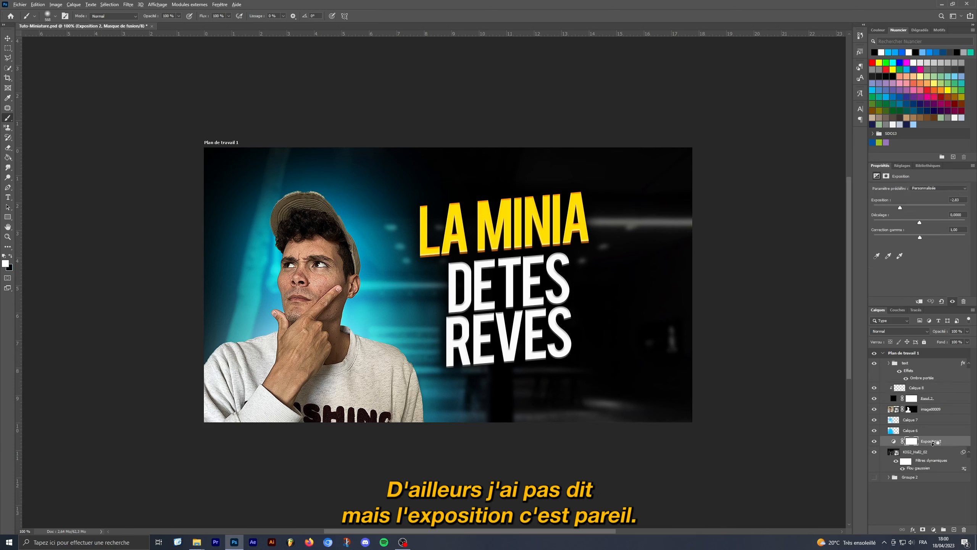
alt+click(933, 443)
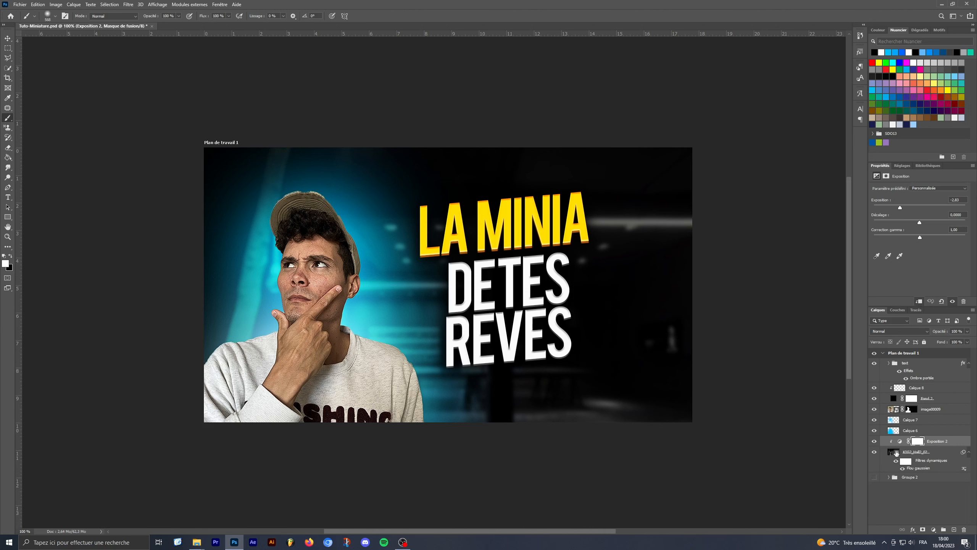
Add a clipped Courbe de transfert de dégradé adjustment above the empty clipped layer
click(910, 386)
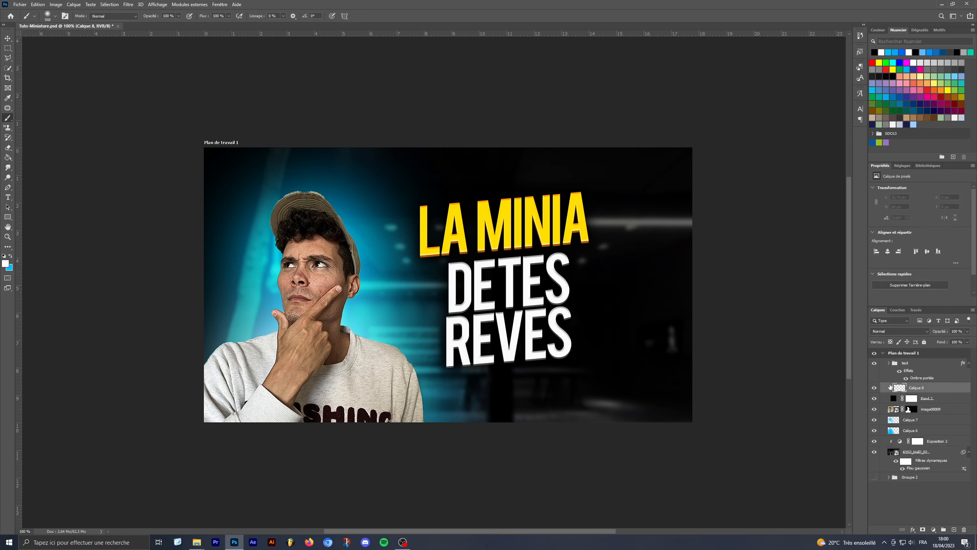
click(934, 531)
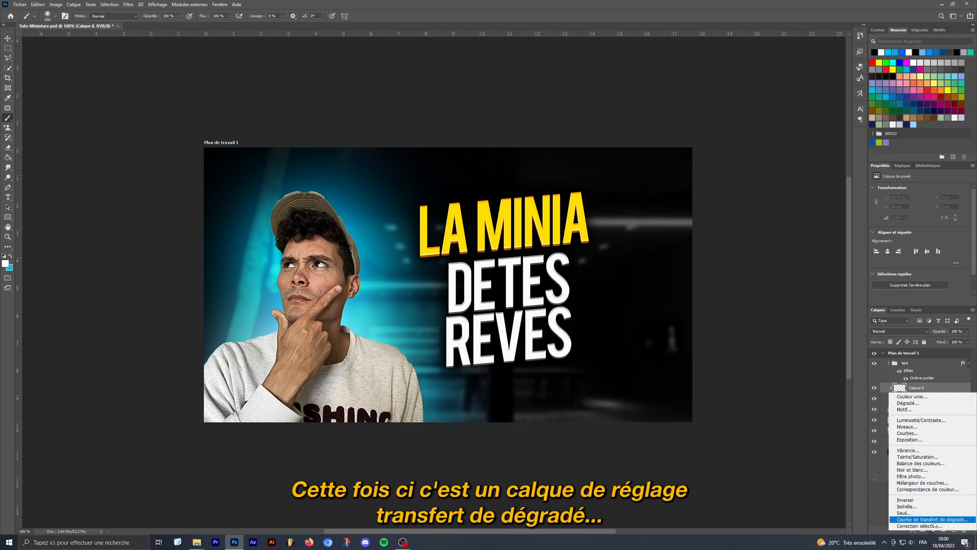
click(933, 519)
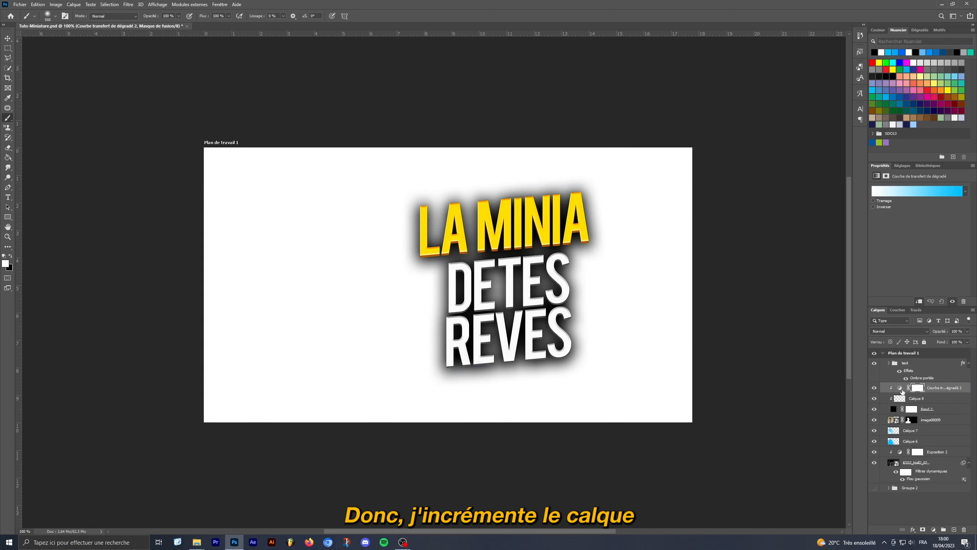
Clip the black fill layer to the portrait so the stacked layers above it affect only the portrait
click(908, 399)
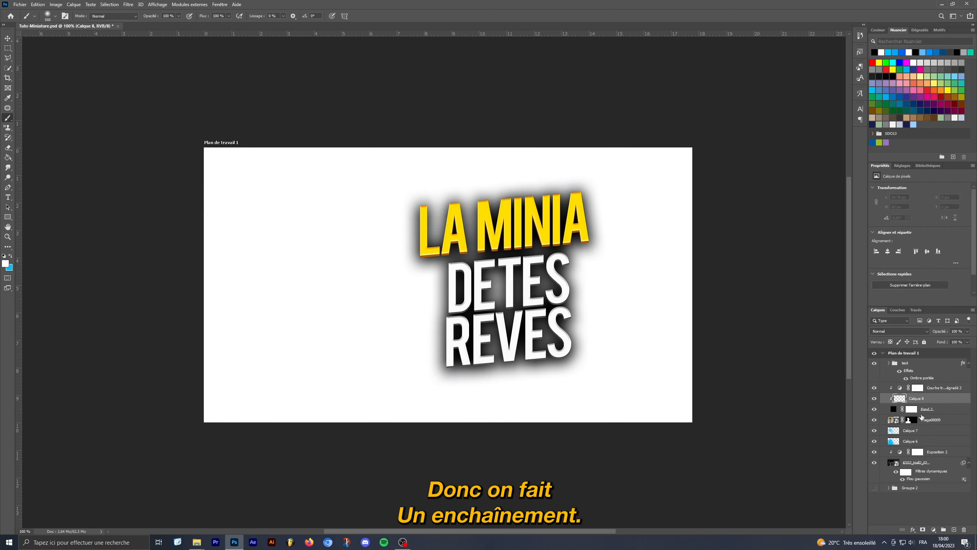
drag(923, 417, 943, 414)
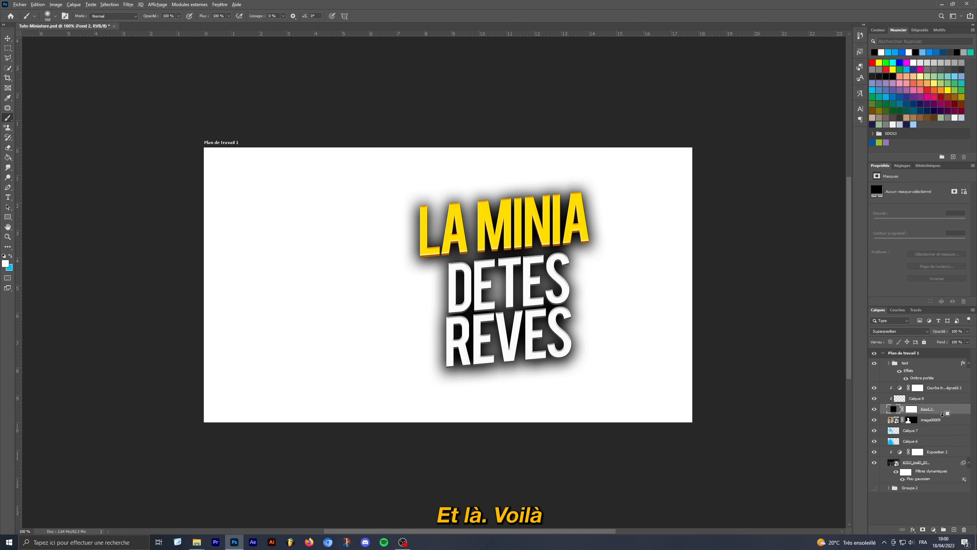
alt+click(943, 414)
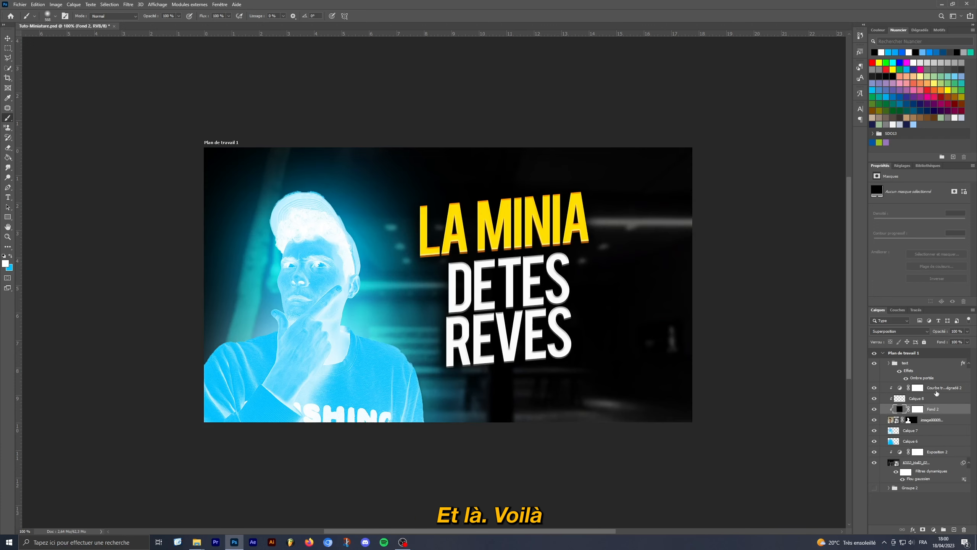
click(936, 391)
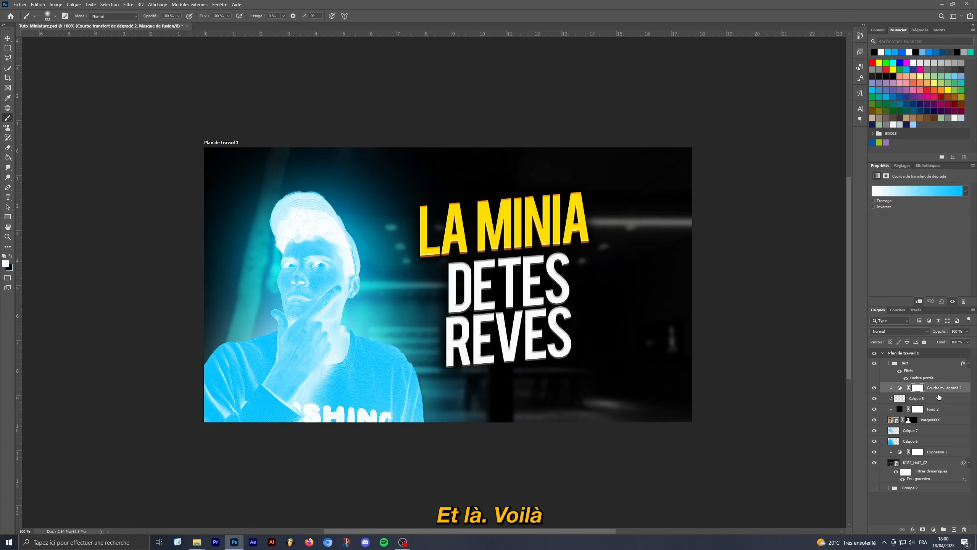
click(904, 192)
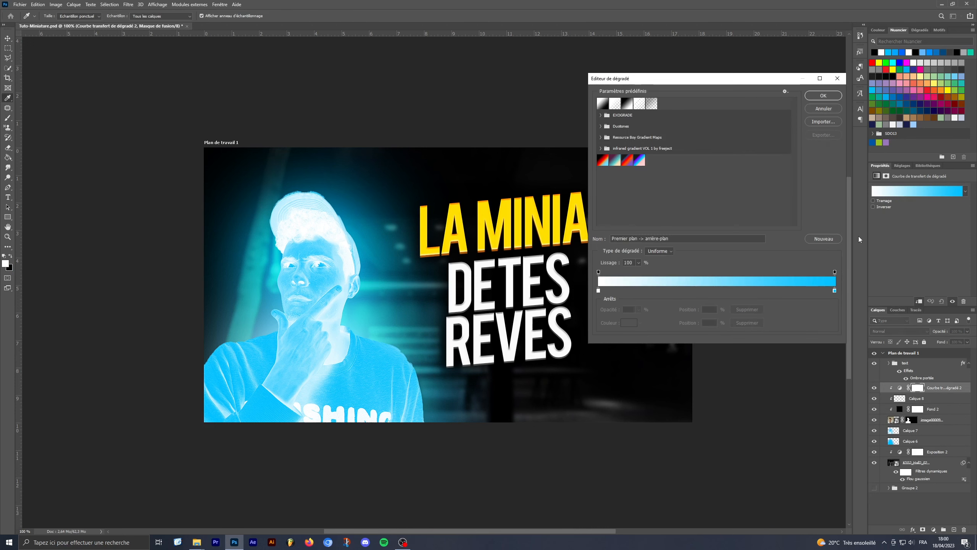
click(640, 159)
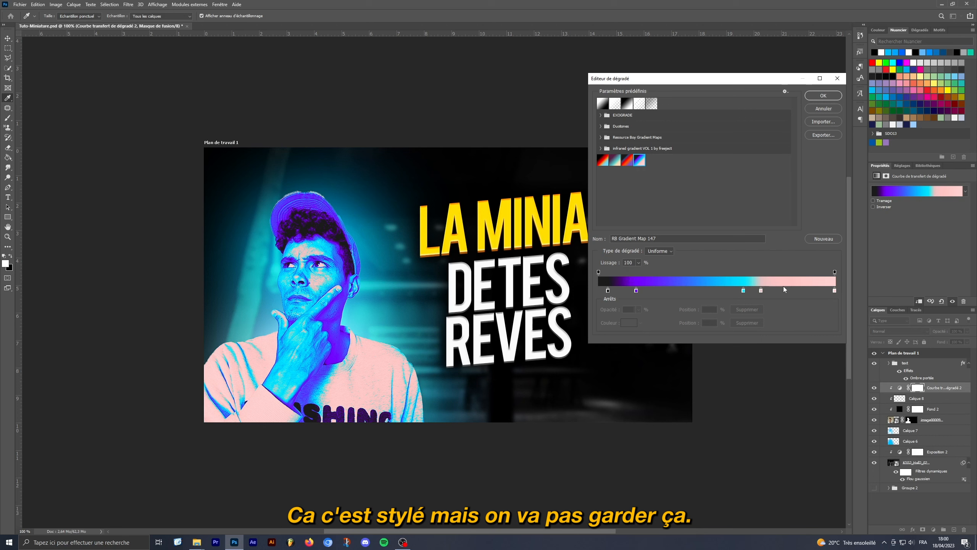
click(614, 160)
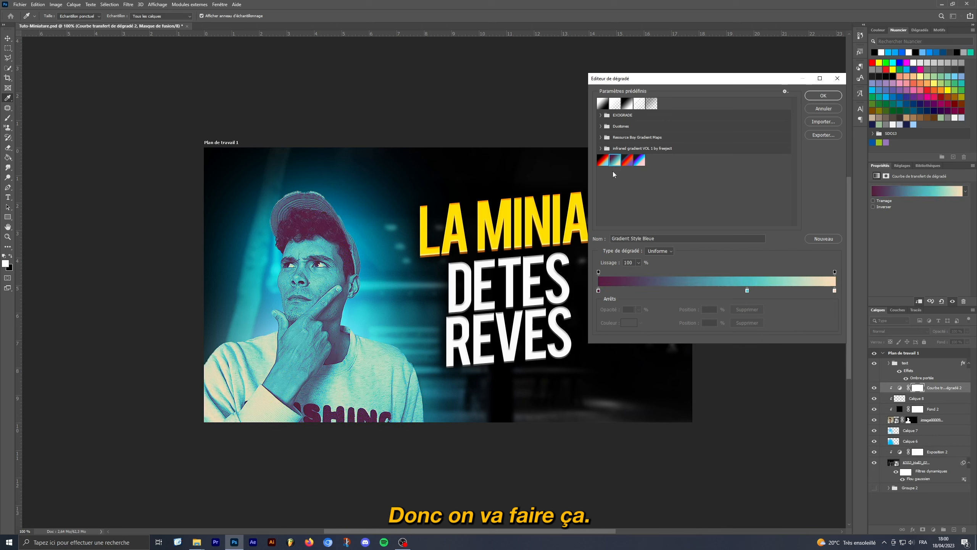
double_click(599, 290)
drag(346, 300, 287, 345)
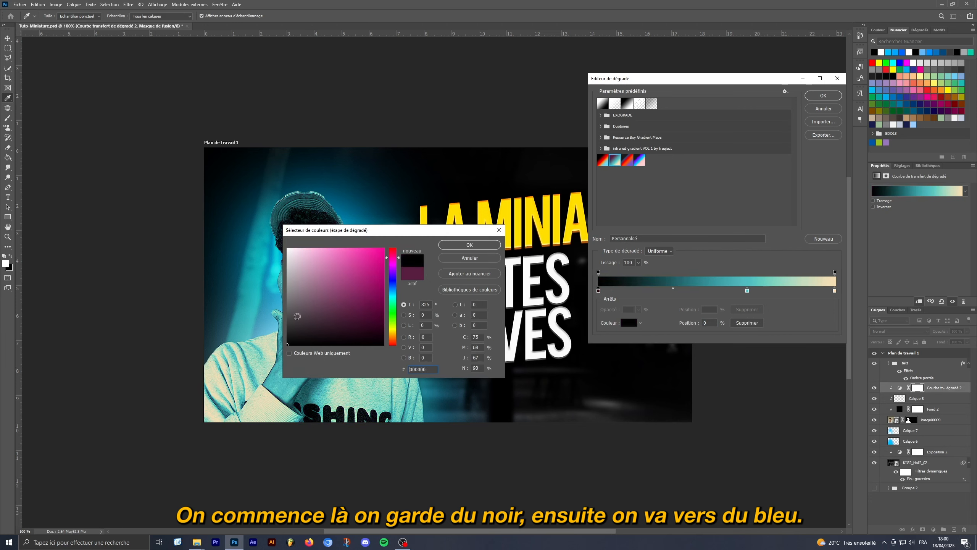
click(459, 246)
click(625, 290)
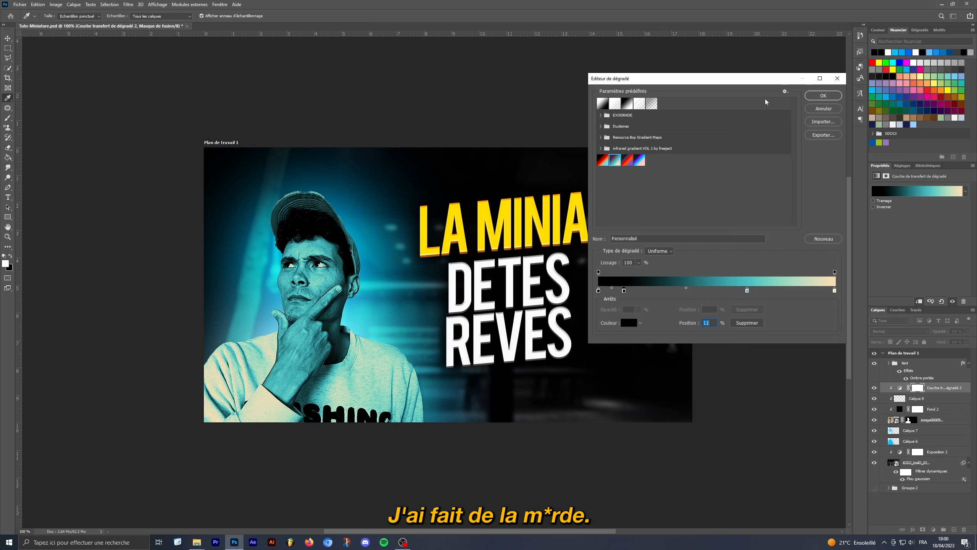
click(815, 108)
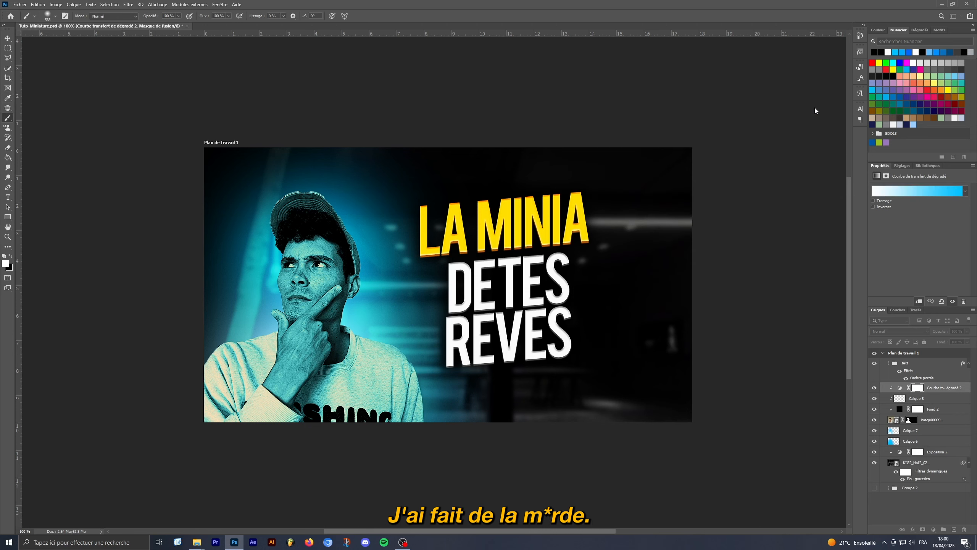
Release the clipping of the layers above the portrait and set the gradient map's first colour stop to black
click(912, 410)
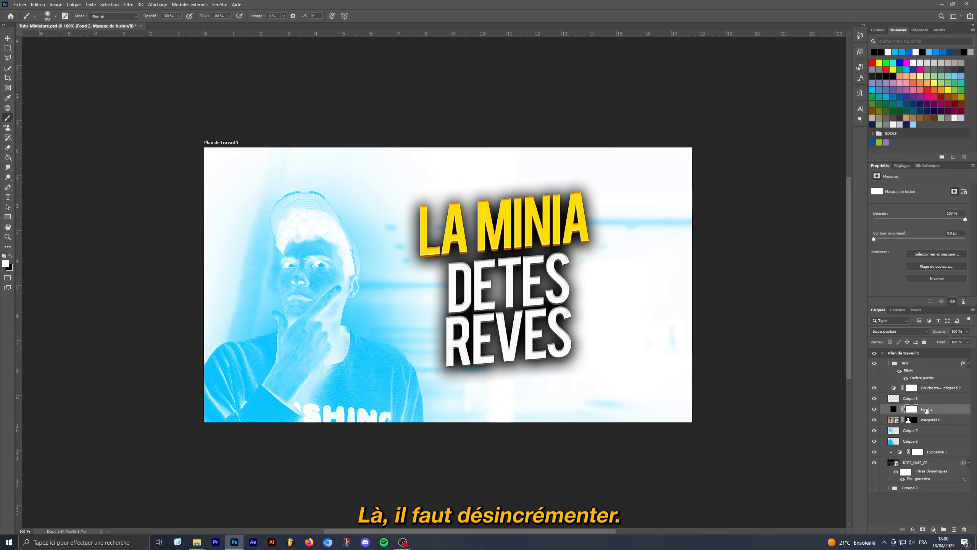
click(912, 387)
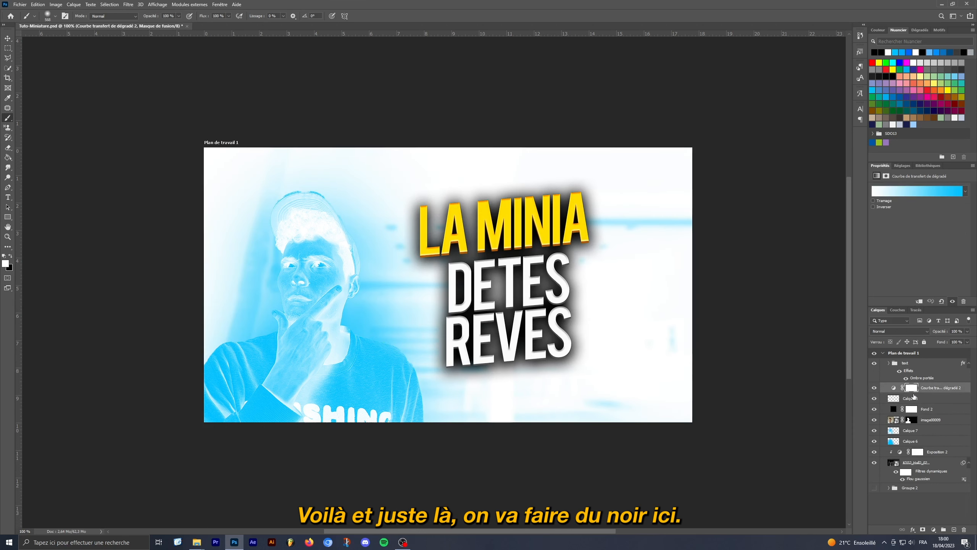
click(896, 191)
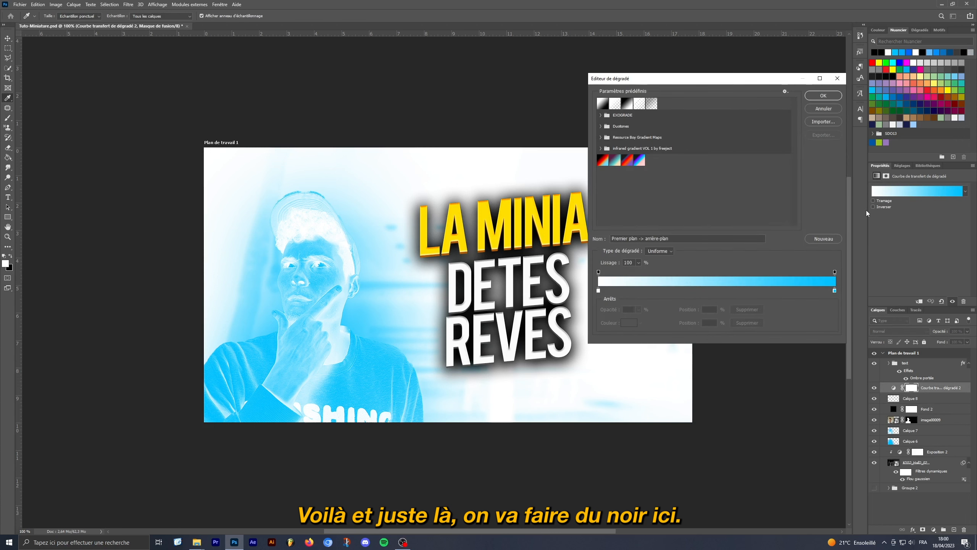
double_click(598, 291)
click(288, 344)
click(443, 246)
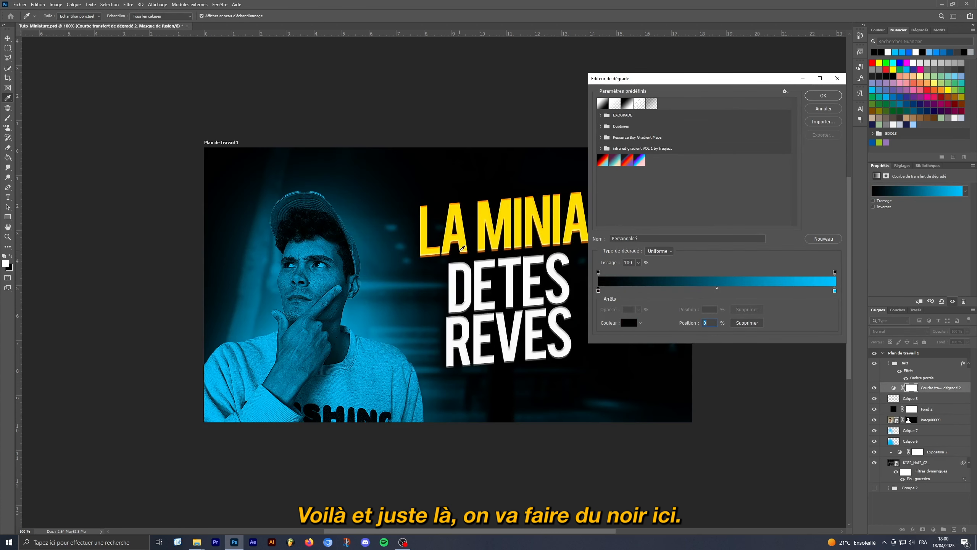
Add a dark blue colour stop (#045685) at 18% of the gradient map
click(639, 291)
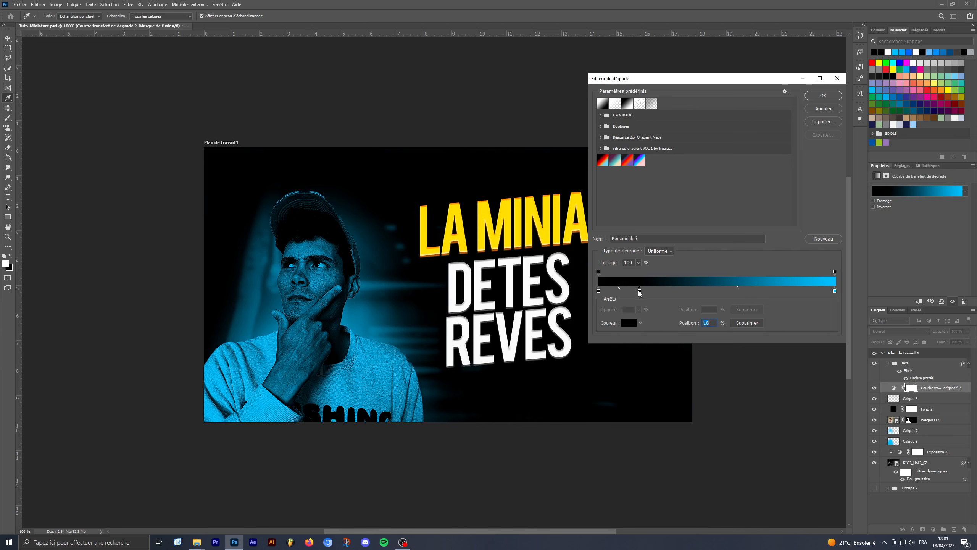
double_click(639, 290)
drag(391, 311, 384, 248)
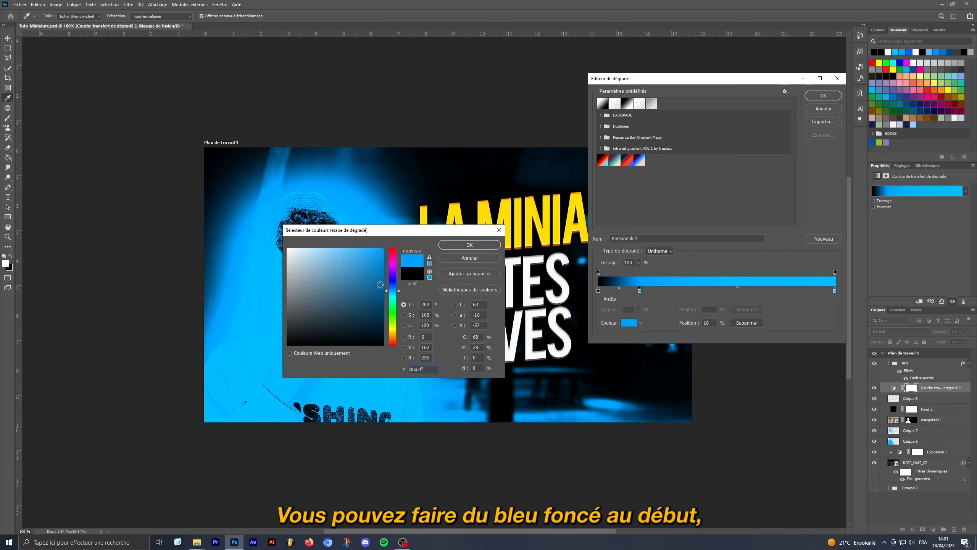
click(381, 294)
click(454, 248)
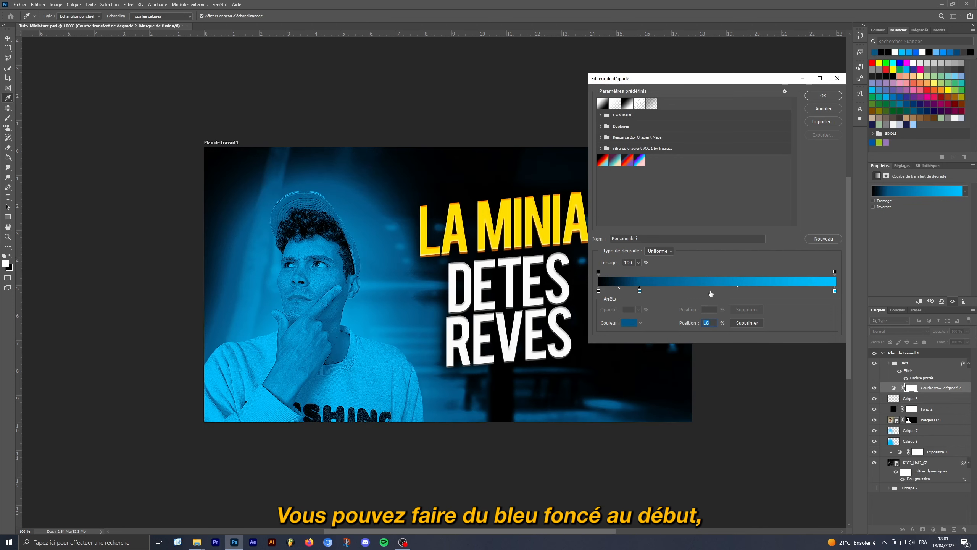
Add a bright blue stop at 39% and a light blue stop (#93d8ff) at 61% of the gradient
click(692, 290)
double_click(692, 290)
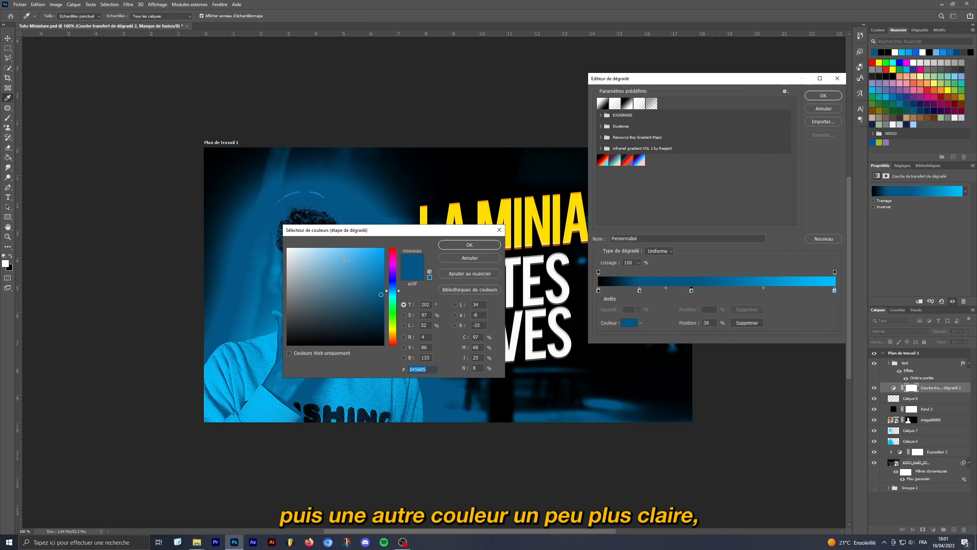
drag(378, 255, 330, 247)
click(460, 247)
double_click(743, 291)
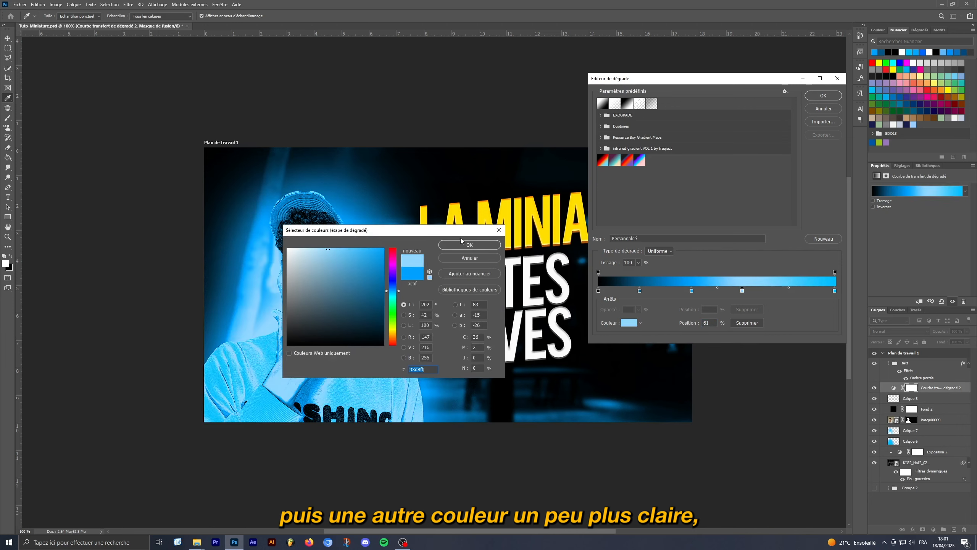
click(465, 243)
Set the gradient's end stop to pale blue and space the stops evenly, with dark blue at 22% and light blue at 71%
double_click(835, 290)
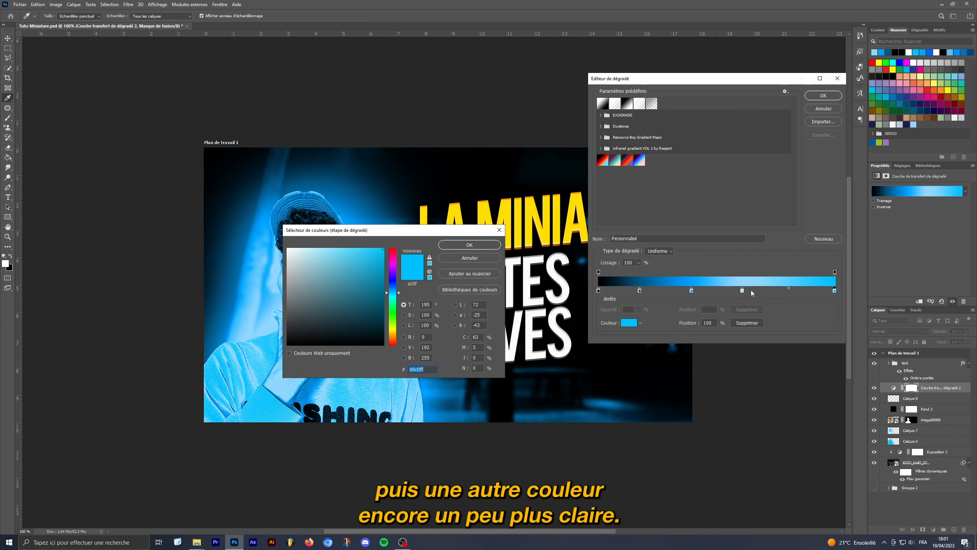
click(316, 249)
click(470, 245)
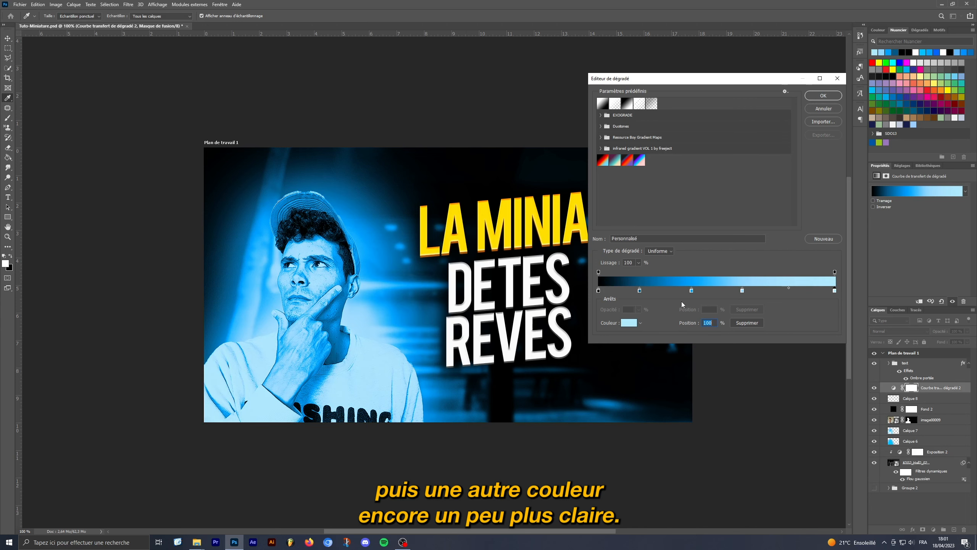
drag(742, 291, 765, 291)
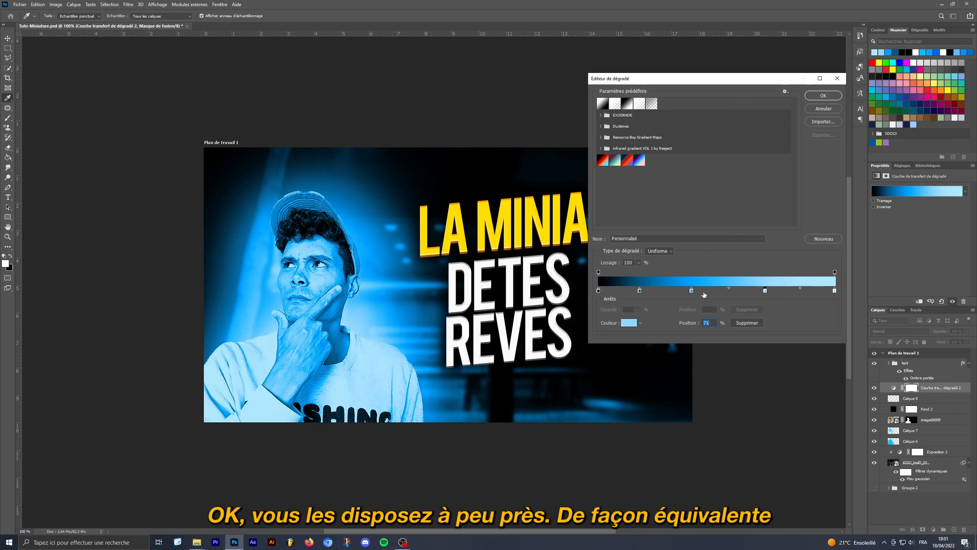
drag(692, 291, 660, 291)
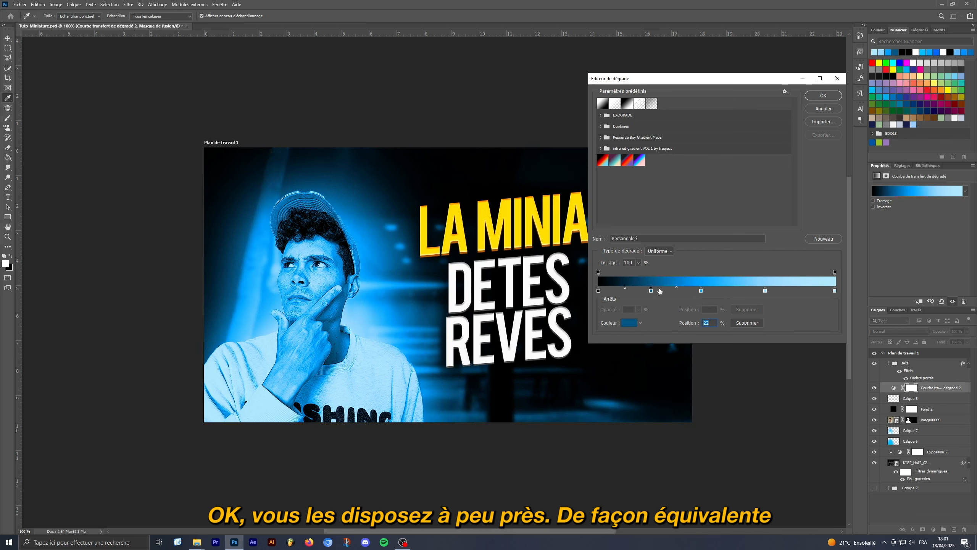
click(821, 95)
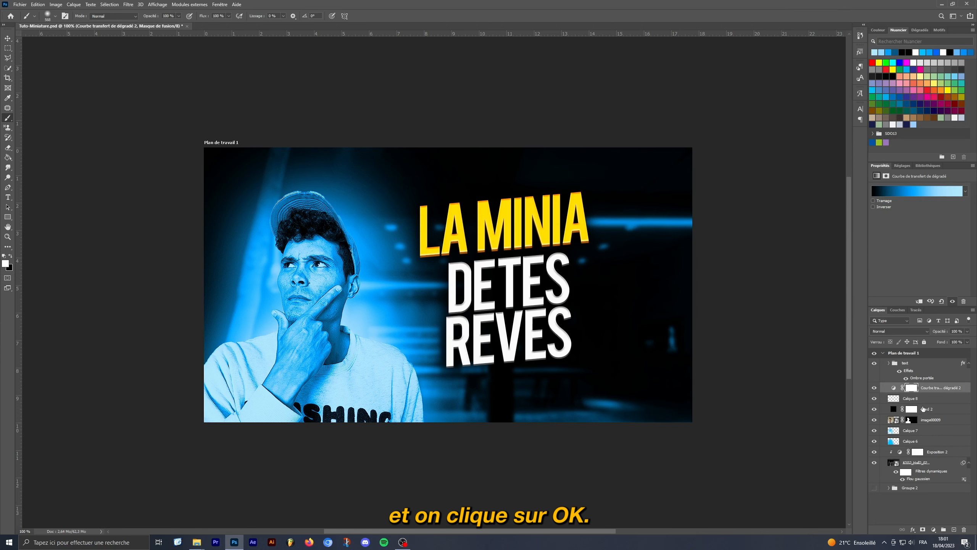
click(925, 399)
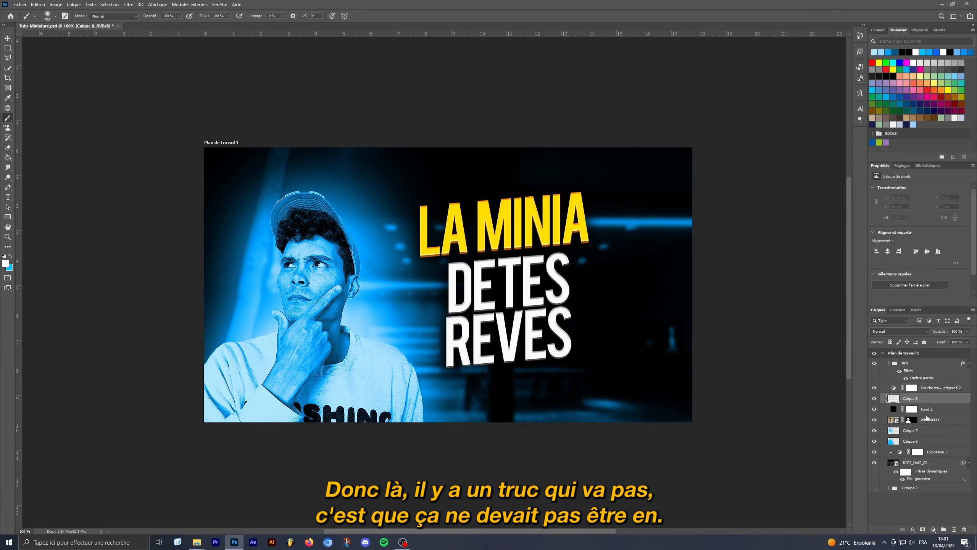
click(928, 409)
click(896, 332)
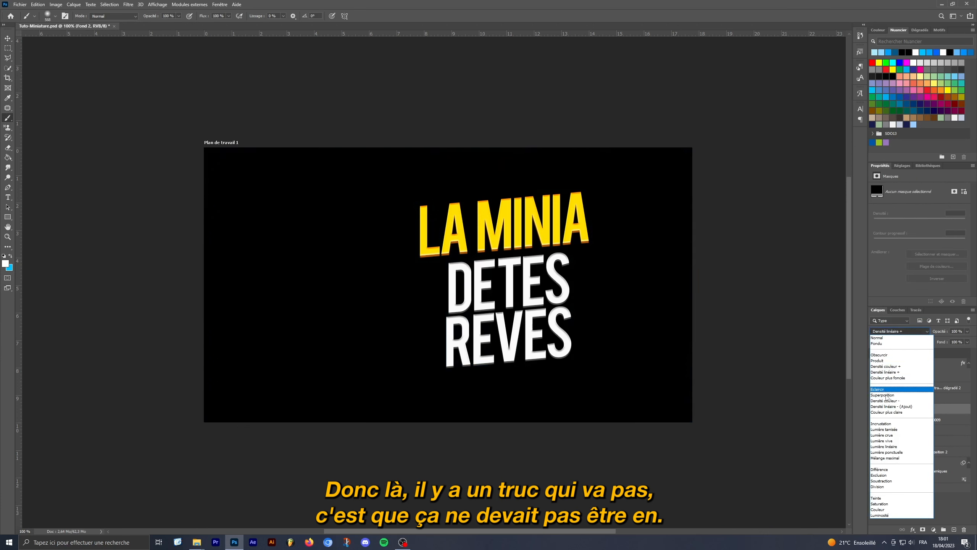
Clip the gradient map to the empty layer below it, and clip that empty layer to the black fill Fond 2
click(925, 389)
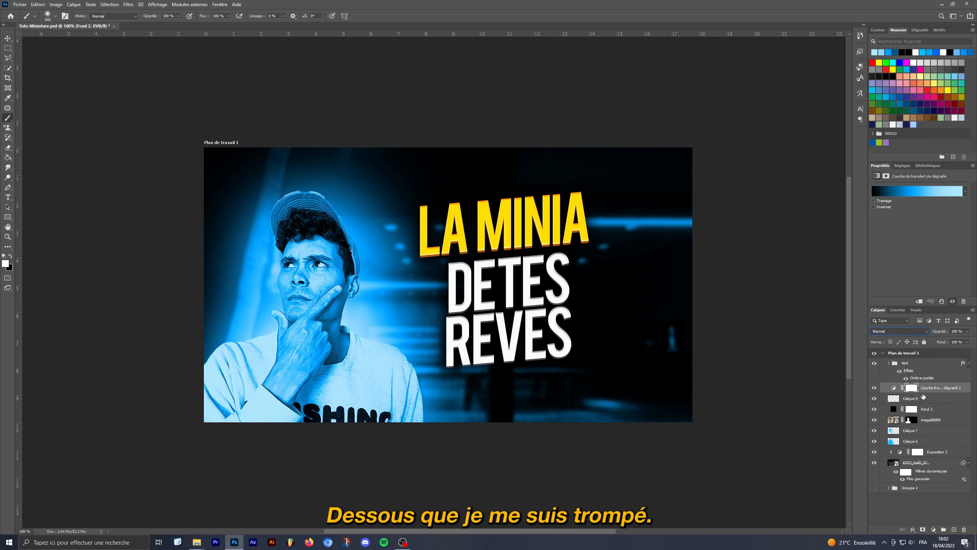
alt+click(926, 391)
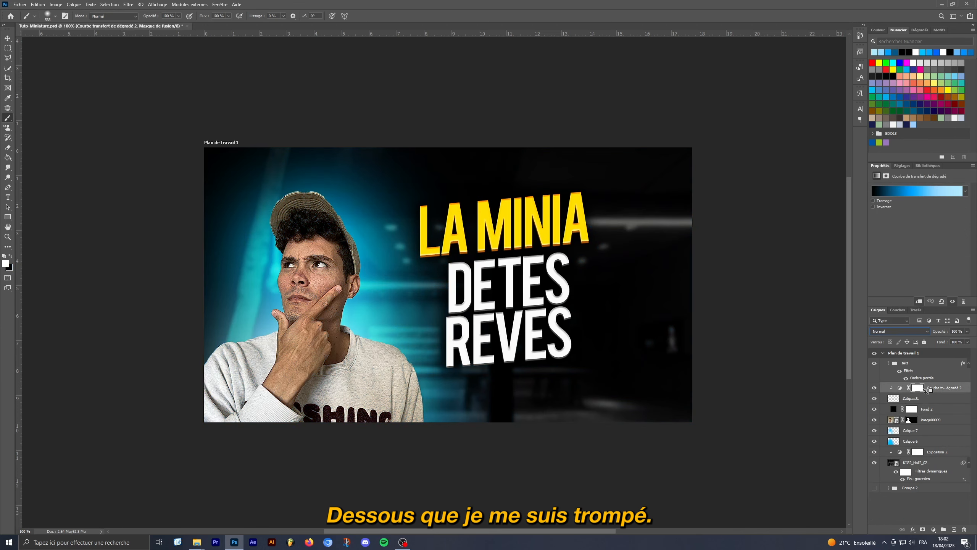
click(933, 401)
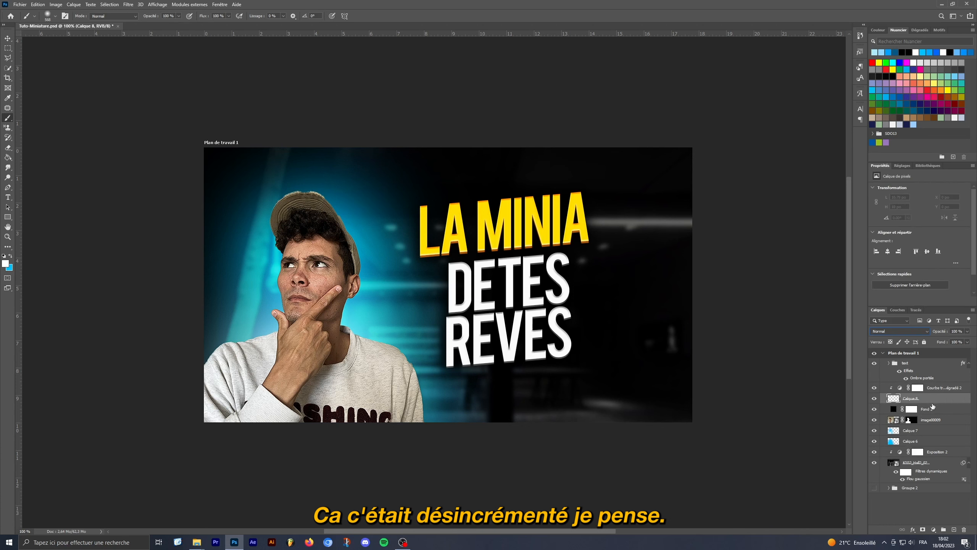
alt+click(926, 404)
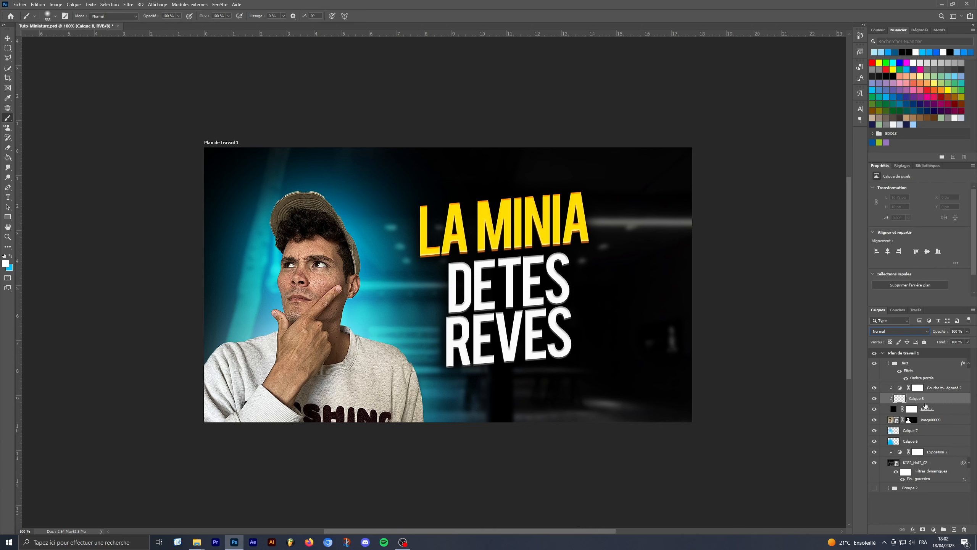
click(894, 410)
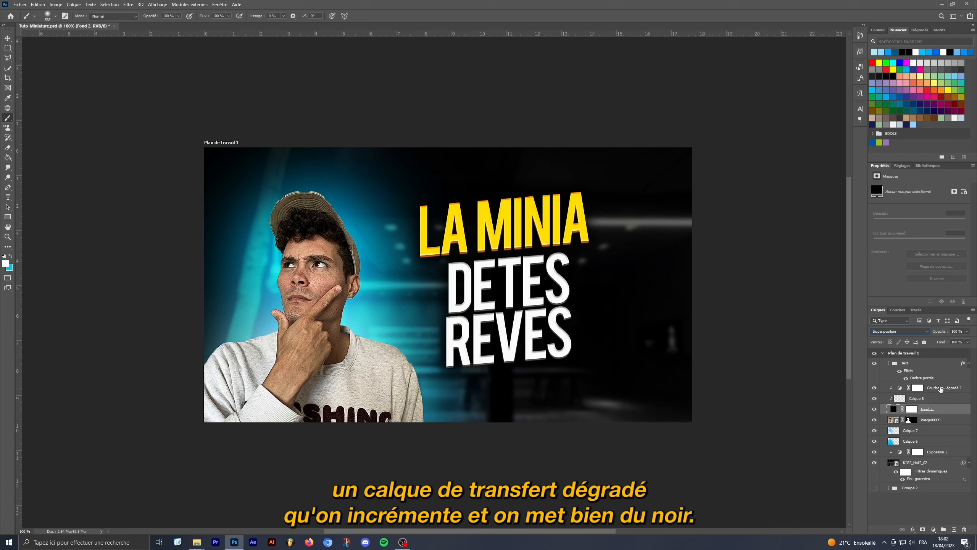
click(940, 388)
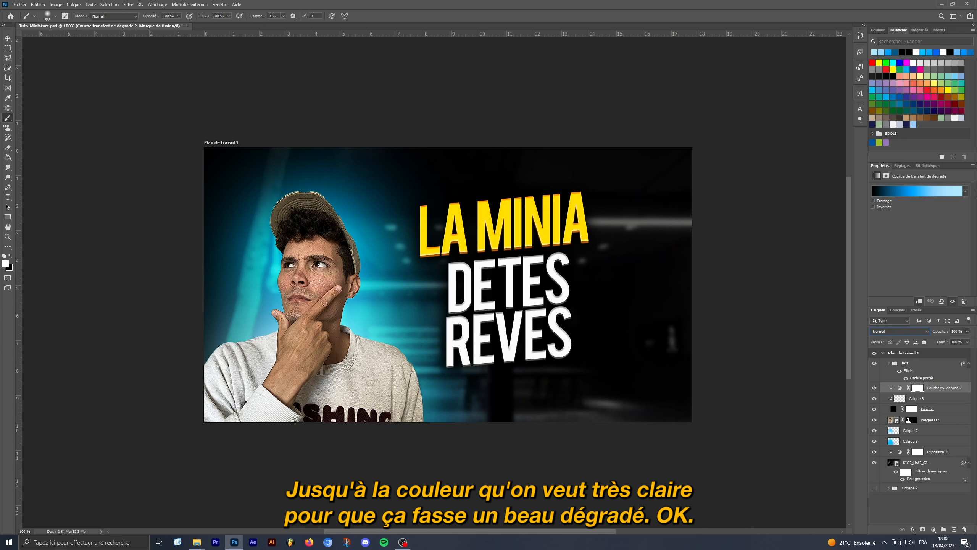
Make the empty clipped layer Calque 8 active and reduce the white brush to a small size for edge painting
click(910, 398)
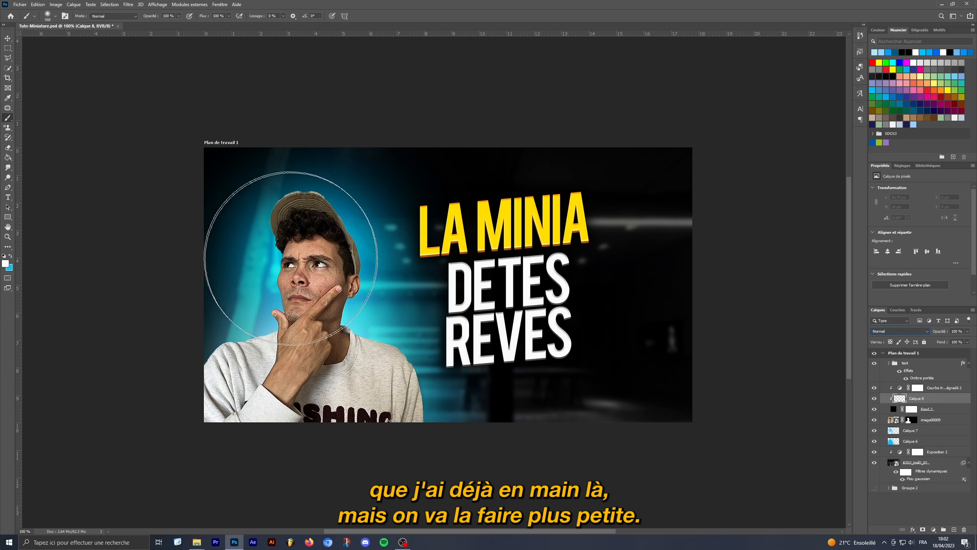
drag(326, 274, 228, 272)
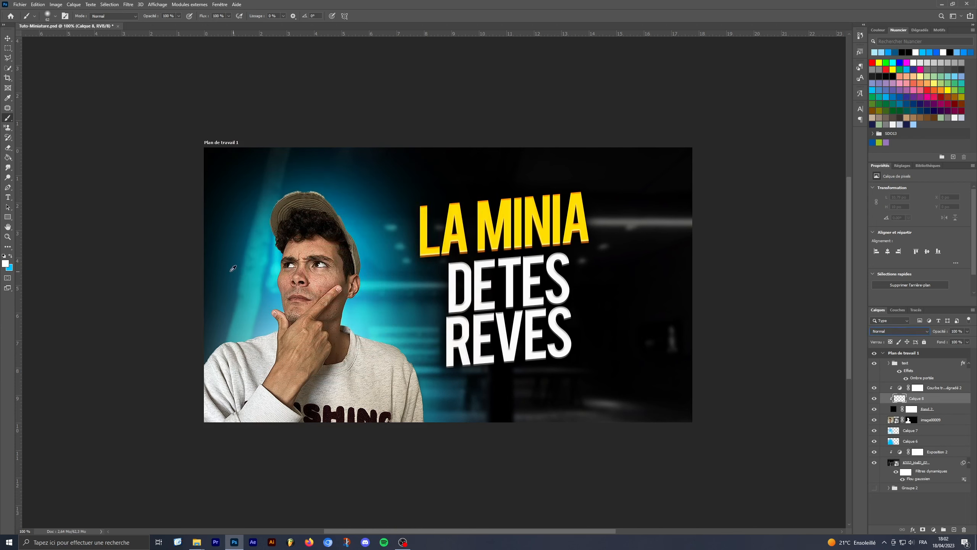
drag(285, 283, 260, 302)
Paint a thin white glow line on the clipped layer along the left shoulder, thumb, jaw, face and left edge of the cap
key(ctrl+plus)
key(ctrl+plus)
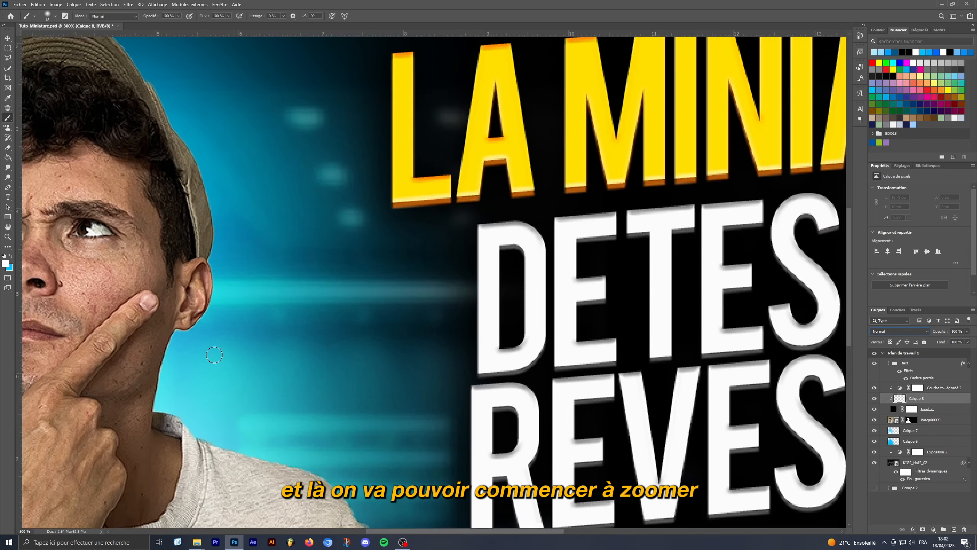
drag(387, 531, 280, 531)
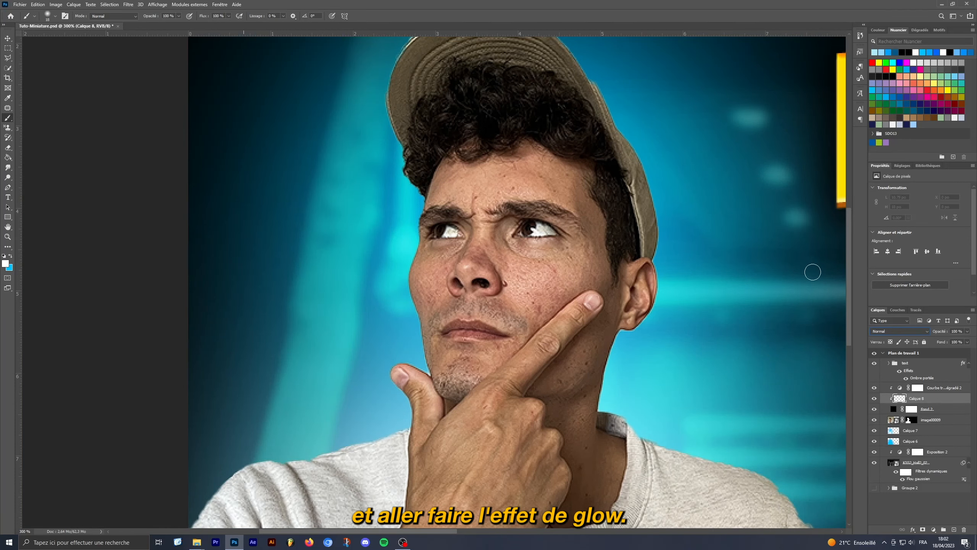
drag(848, 266, 845, 333)
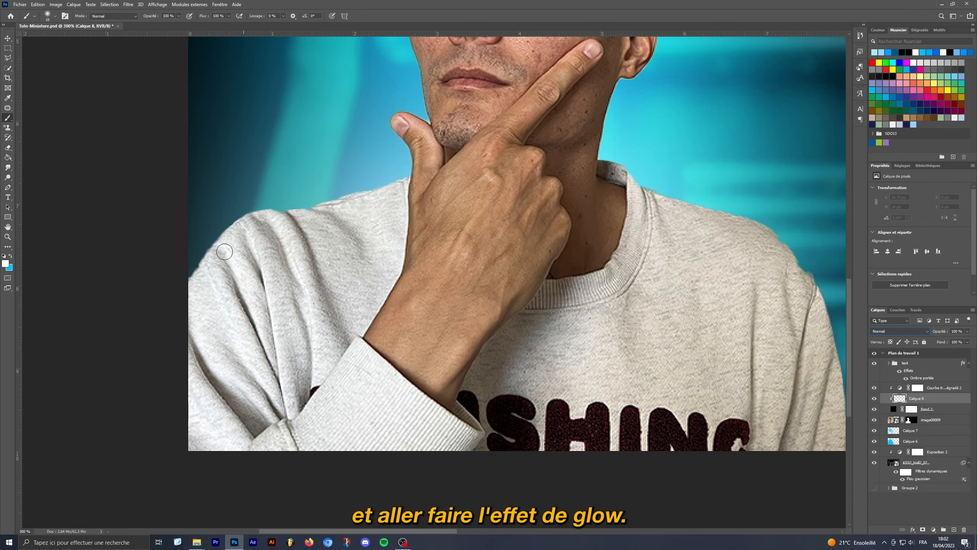
mouse_move(217, 267)
mouse_down()
mouse_move(196, 275)
mouse_move(245, 220)
mouse_move(412, 180)
mouse_up()
scroll(412, 180, up, 3)
drag(413, 303, 430, 246)
scroll(430, 245, up, 2)
drag(434, 327, 412, 231)
scroll(411, 231, up, 2)
mouse_move(412, 308)
mouse_down()
mouse_move(427, 227)
mouse_move(409, 74)
mouse_up()
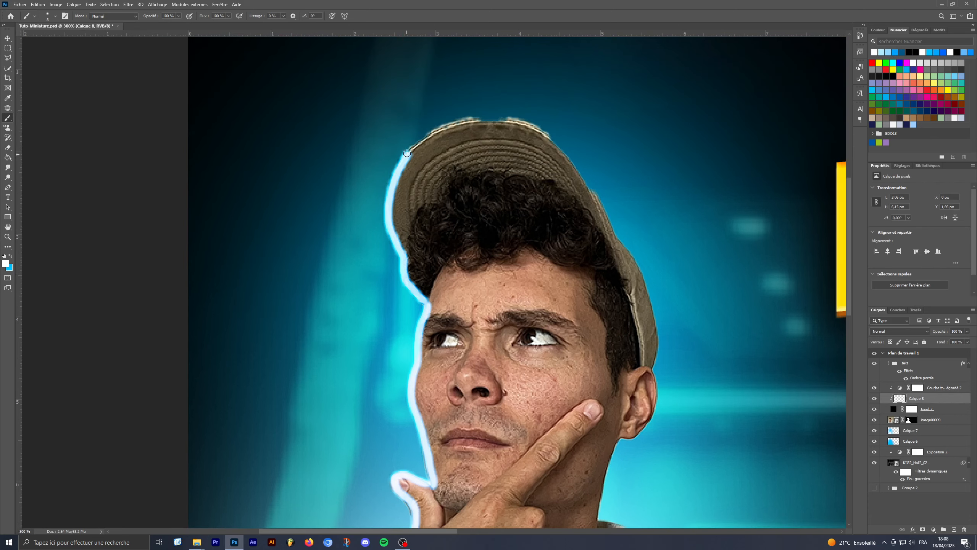
Continue the glow line over the top of the cap and down around the ear, neck, right shoulder and sleeve
mouse_move(414, 149)
mouse_down()
mouse_move(636, 266)
mouse_move(656, 368)
mouse_up()
scroll(656, 367, down, 2)
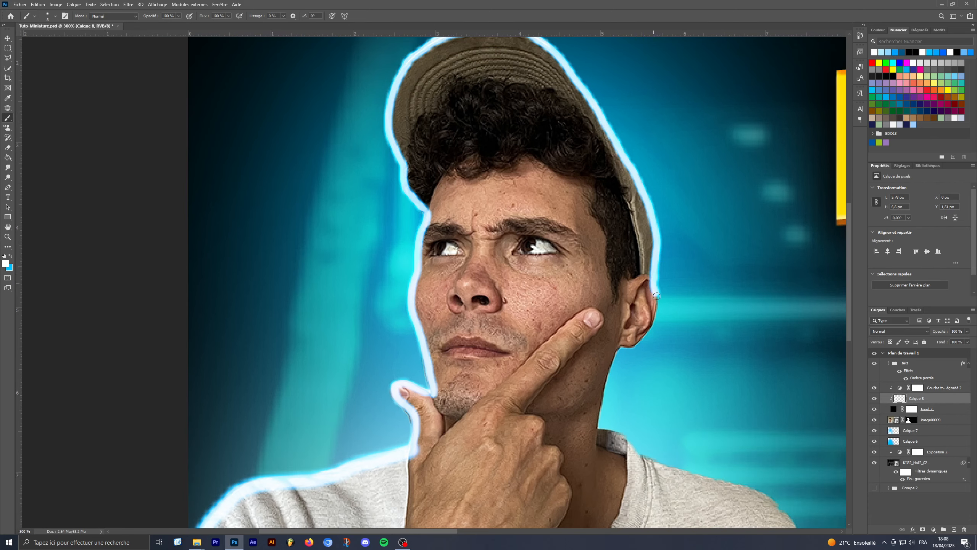
scroll(621, 350, down, 1)
drag(659, 292, 594, 395)
scroll(594, 395, down, 1)
drag(594, 346, 807, 463)
scroll(807, 462, down, 3)
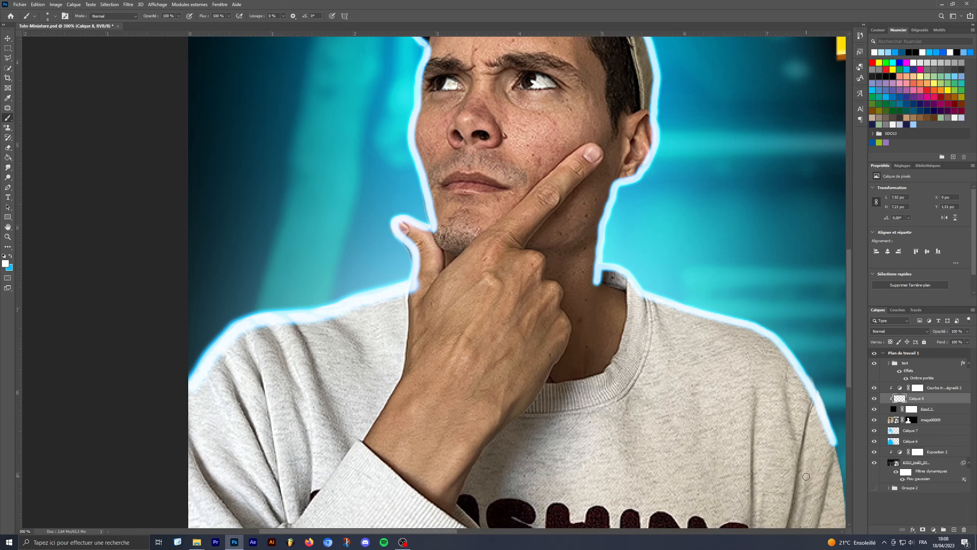
drag(806, 383, 834, 446)
scroll(835, 446, down, 3)
scroll(834, 446, right, 4)
mouse_move(730, 369)
mouse_down()
mouse_move(736, 466)
mouse_move(716, 336)
mouse_move(651, 259)
mouse_move(537, 225)
mouse_up()
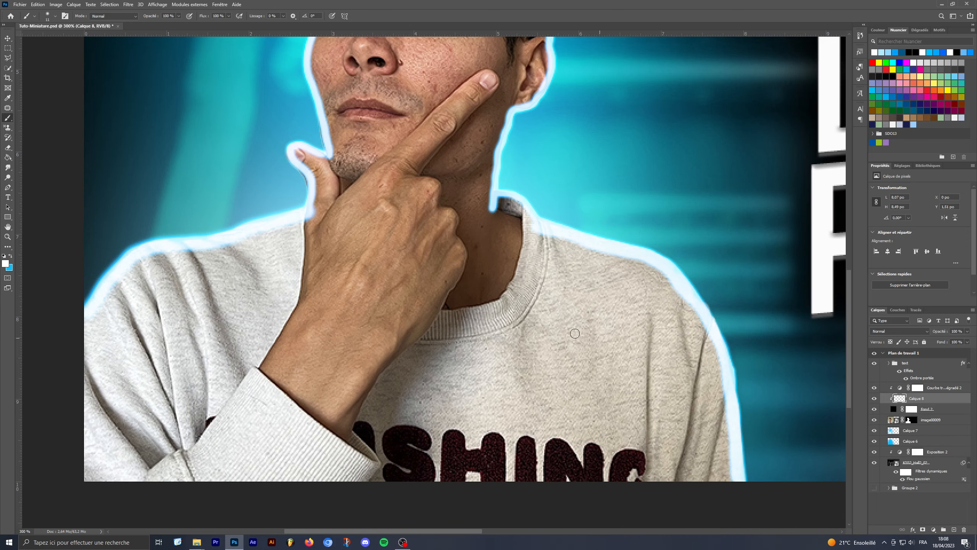
With the Smudge tool at 50% strength, pull the glow inward over the right shoulder and sleeve
click(7, 169)
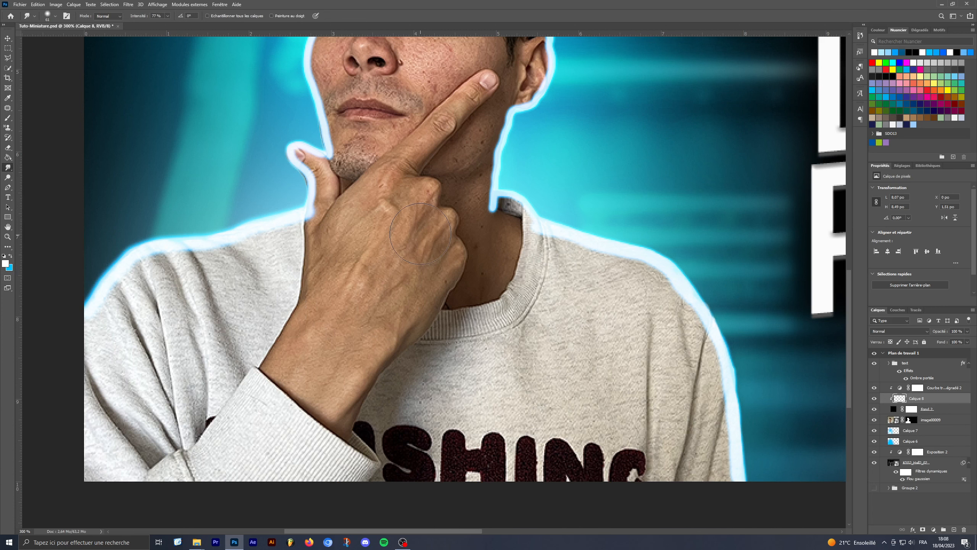
click(167, 16)
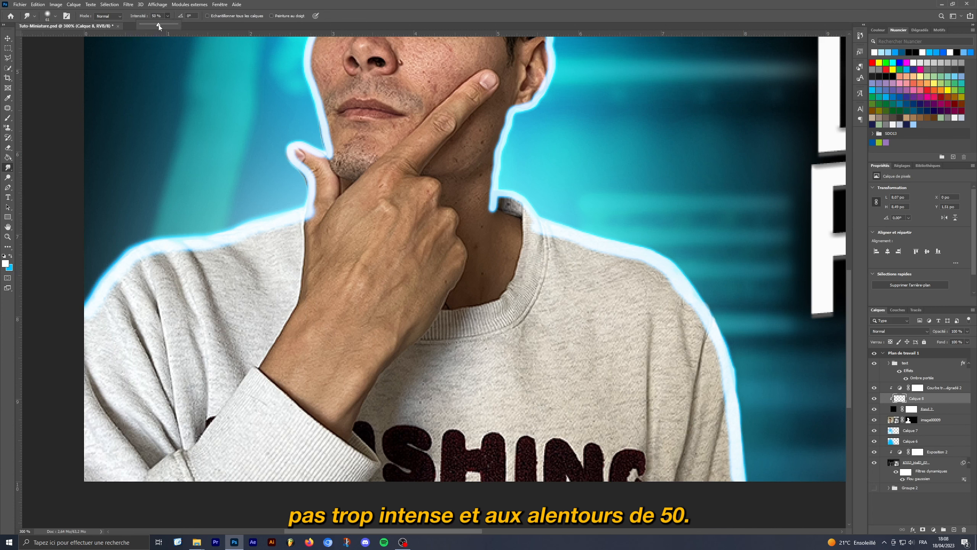
mouse_move(568, 257)
mouse_down()
mouse_move(559, 286)
mouse_move(604, 276)
mouse_move(592, 304)
mouse_move(632, 289)
mouse_move(614, 307)
mouse_move(661, 296)
mouse_move(630, 314)
mouse_move(638, 285)
mouse_move(625, 300)
mouse_move(676, 323)
mouse_move(639, 341)
mouse_move(699, 356)
mouse_move(659, 368)
mouse_move(702, 394)
mouse_move(666, 397)
mouse_move(715, 432)
mouse_move(690, 436)
mouse_move(706, 453)
mouse_move(687, 462)
mouse_up()
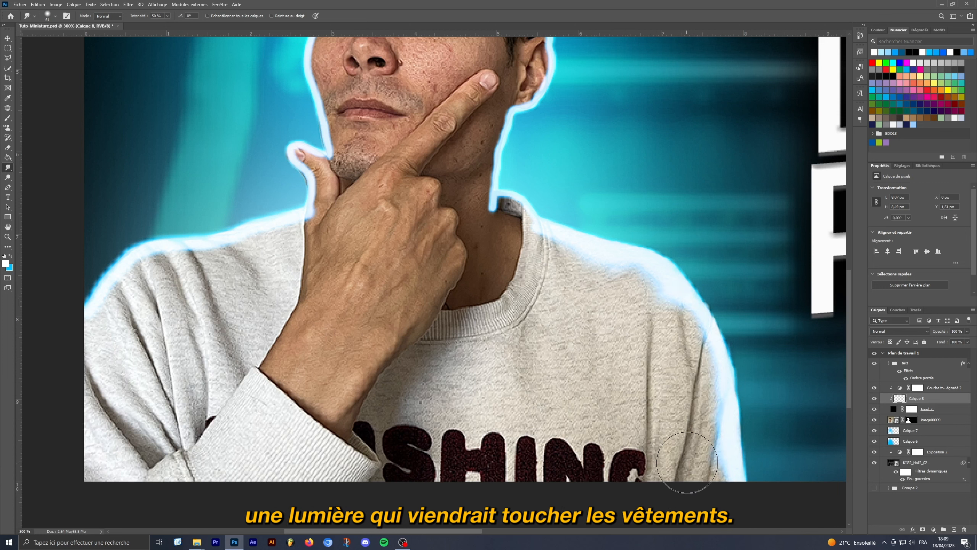
drag(677, 359, 655, 360)
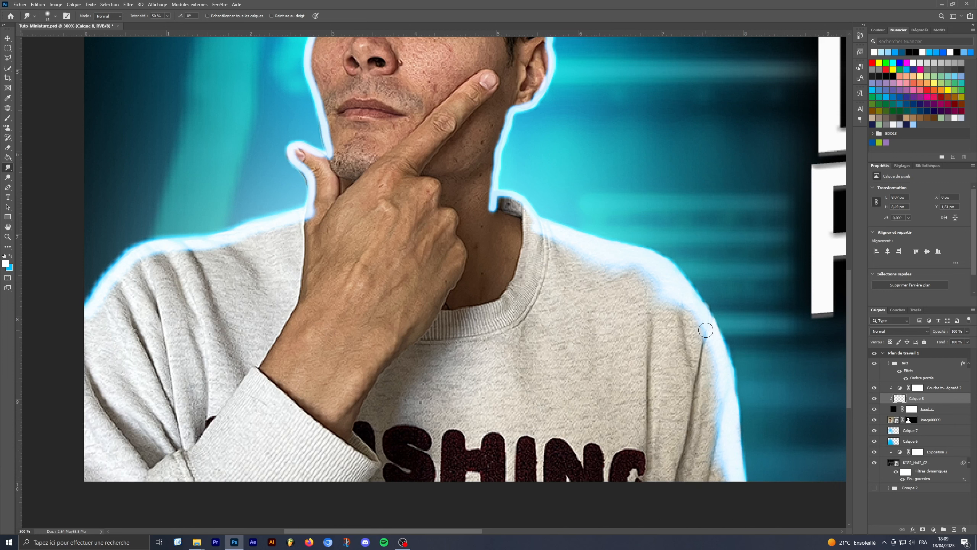
mouse_move(706, 330)
mouse_down()
mouse_move(695, 396)
mouse_move(718, 426)
mouse_move(699, 482)
mouse_up()
drag(716, 446, 704, 487)
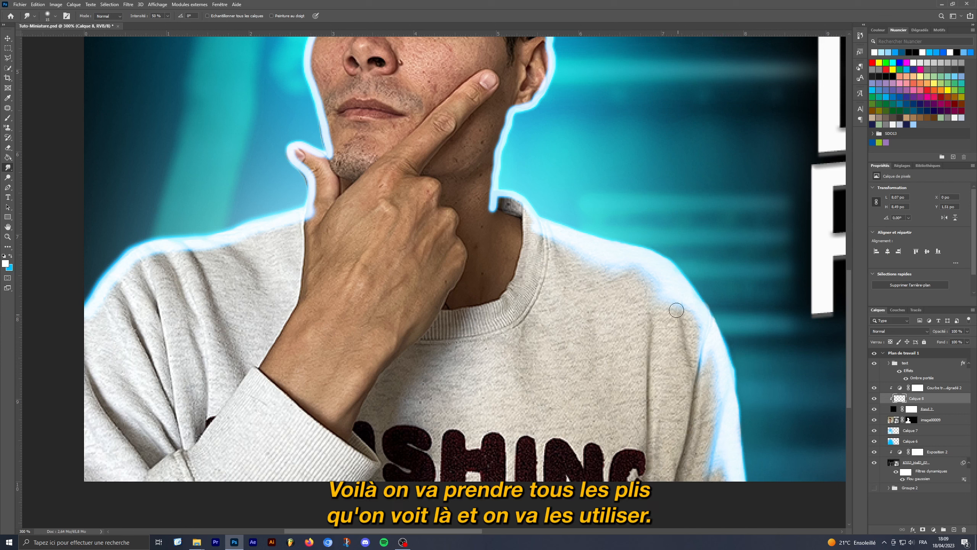
Smudge the glow down along the sweatshirt's folds on the right shoulder and beside the collar
drag(677, 310, 688, 361)
drag(677, 299, 693, 361)
drag(653, 278, 649, 332)
drag(652, 271, 650, 366)
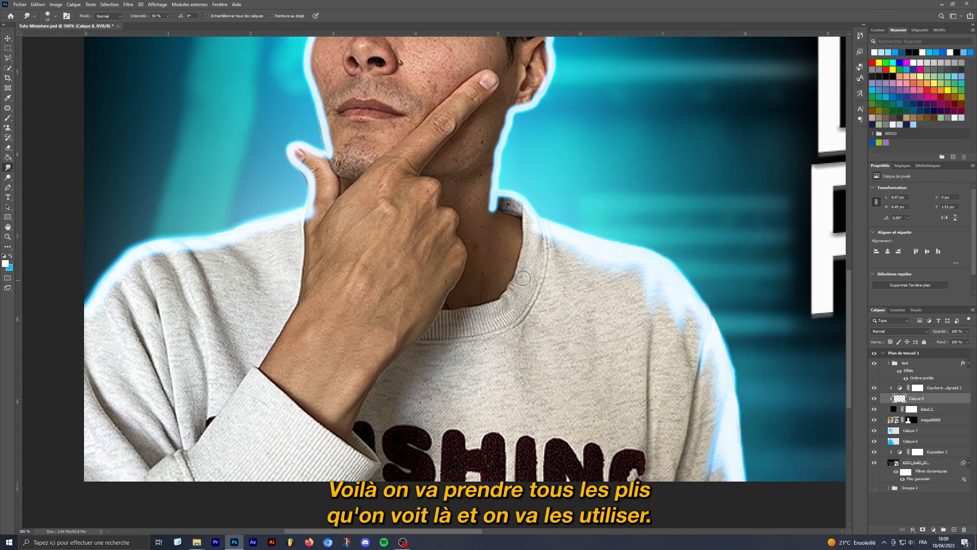
drag(541, 227, 544, 276)
drag(539, 227, 536, 300)
drag(543, 235, 530, 311)
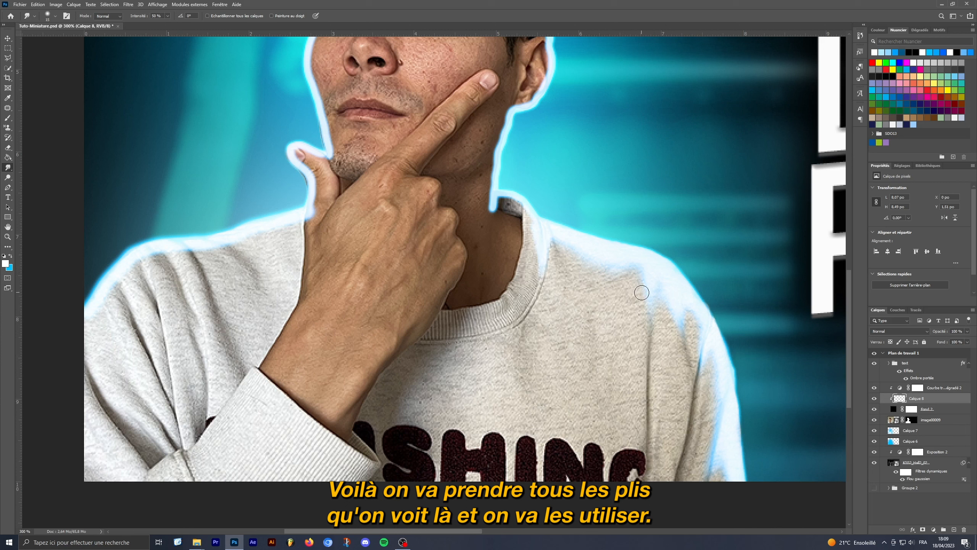
Smudge the glow inward across the right side of the neck, varying the brush size for a natural light spill
drag(494, 198, 489, 246)
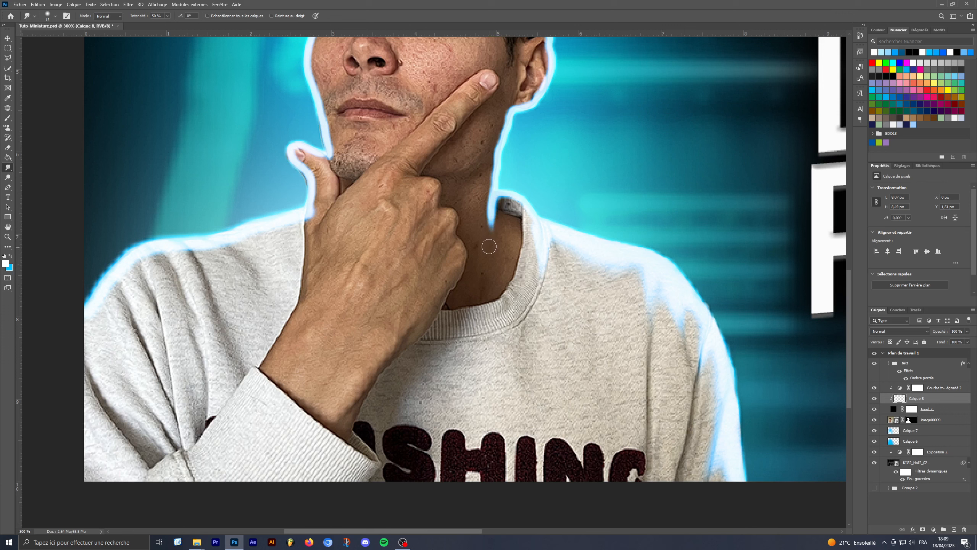
key(ctrl+z)
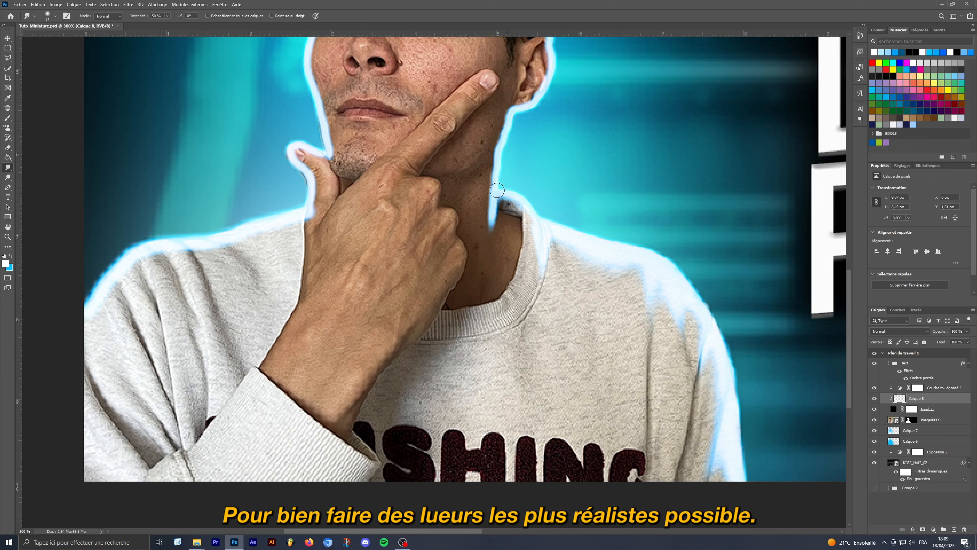
scroll(500, 192, up, 3)
alt+right_click(514, 281)
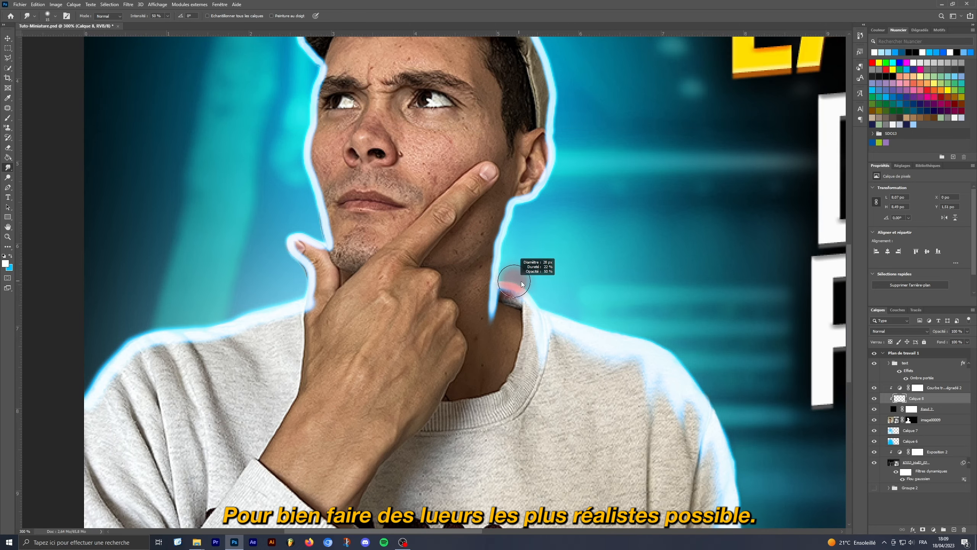
mouse_move(522, 284)
mouse_down()
mouse_move(457, 270)
mouse_move(490, 247)
mouse_move(459, 256)
mouse_move(476, 244)
mouse_move(463, 246)
mouse_move(489, 243)
mouse_move(470, 260)
mouse_move(492, 255)
mouse_move(451, 270)
mouse_up()
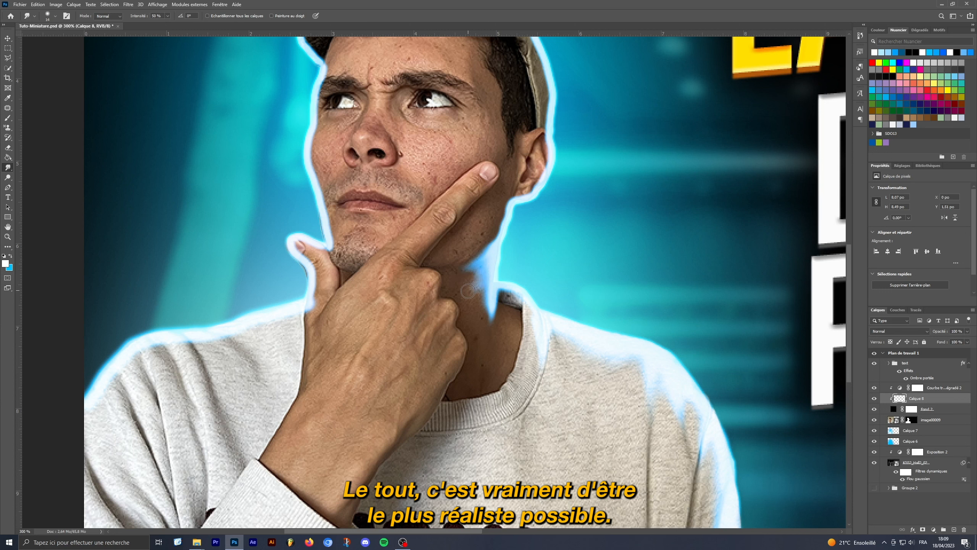
mouse_move(486, 298)
mouse_down()
mouse_move(469, 318)
mouse_move(495, 300)
mouse_move(464, 289)
mouse_move(459, 300)
mouse_move(517, 281)
mouse_move(517, 303)
mouse_move(534, 303)
mouse_move(460, 303)
mouse_up()
scroll(459, 300, up, 3)
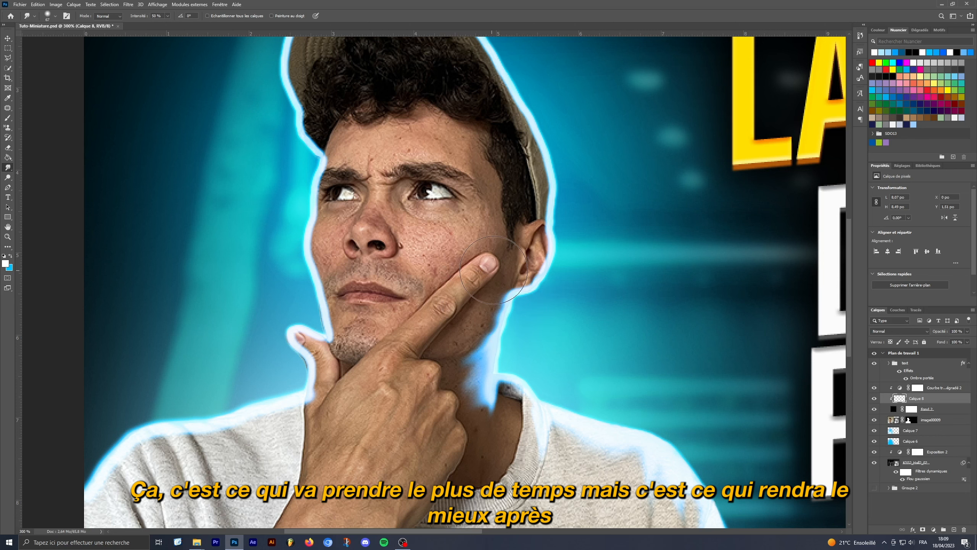
Smudge the glow inward around the ear and along the right edge of the cap
drag(518, 247, 502, 250)
scroll(501, 251, up, 3)
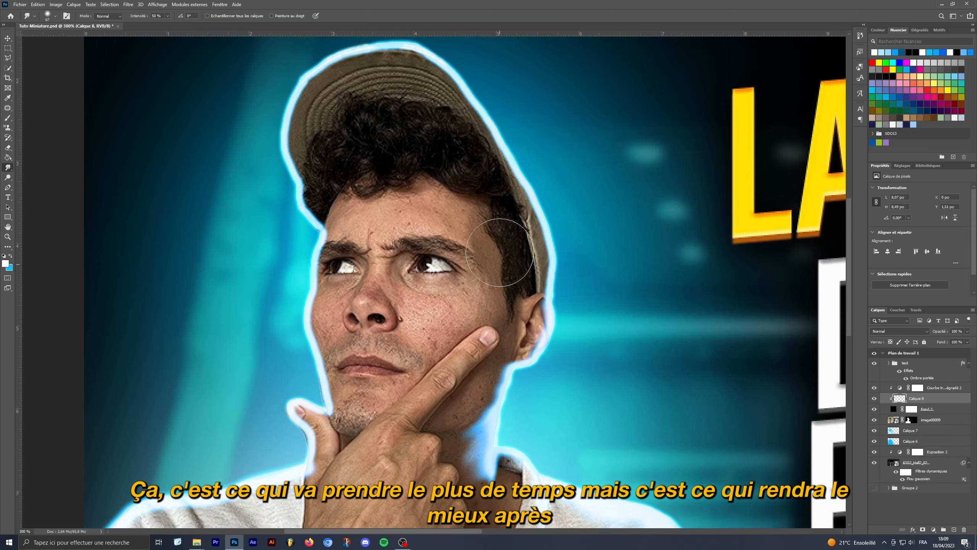
drag(540, 276, 507, 278)
mouse_move(548, 296)
mouse_down()
mouse_move(535, 297)
mouse_move(562, 274)
mouse_up()
drag(546, 238, 525, 242)
scroll(523, 242, up, 2)
drag(515, 210, 495, 229)
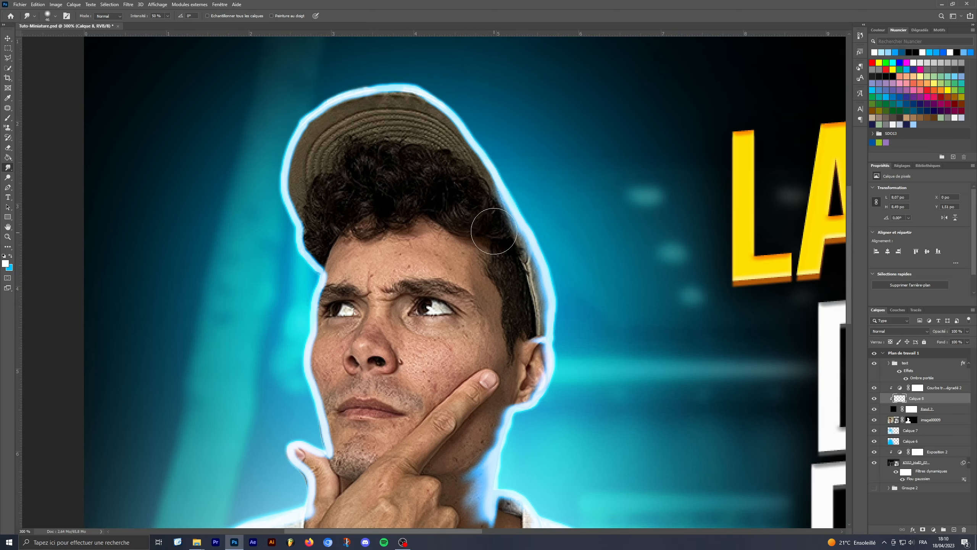
Smudge the glow inward over the top and left edge of the cap and the hair on the left
drag(481, 157, 430, 183)
drag(448, 116, 427, 133)
drag(385, 95, 383, 169)
drag(325, 110, 308, 170)
mouse_move(301, 227)
mouse_down()
mouse_move(322, 239)
mouse_move(338, 218)
mouse_up()
scroll(343, 249, down, 1)
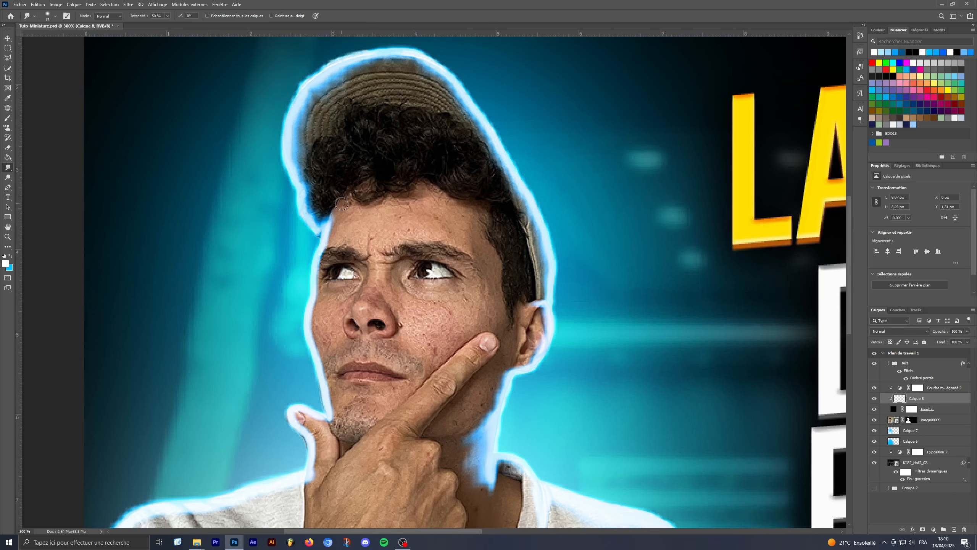
Smudge the glow inward along the left side of the face, the thumb and wrist, and the folds of the left shoulder
drag(347, 271, 336, 259)
mouse_move(309, 314)
mouse_down()
mouse_move(359, 327)
mouse_move(322, 330)
mouse_up()
scroll(365, 321, down, 2)
scroll(316, 332, down, 1)
drag(293, 305, 323, 322)
drag(300, 367, 307, 391)
drag(167, 395, 176, 395)
drag(284, 372, 265, 388)
drag(235, 387, 209, 393)
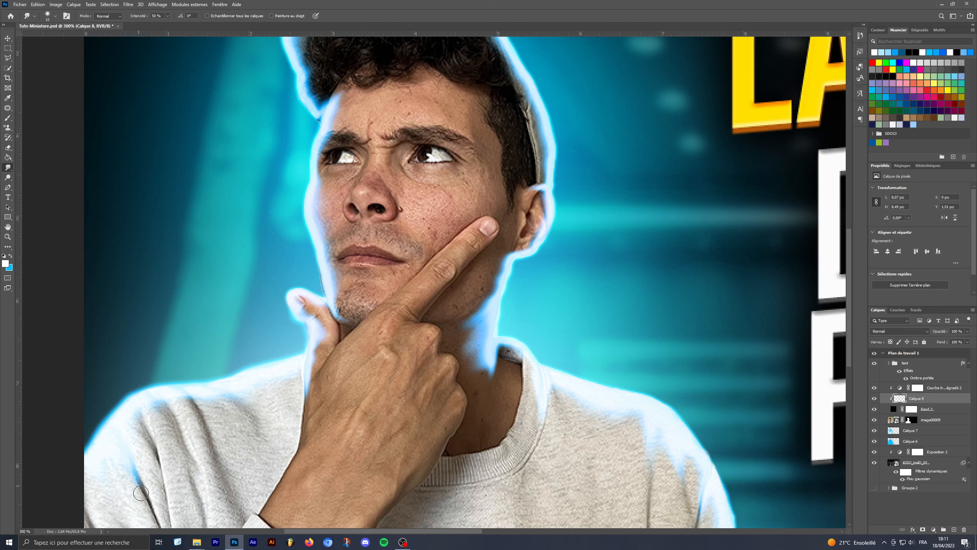
Soften the glow around the thumb and hand using a small Eraser at 45% opacity
scroll(283, 433, up, 3)
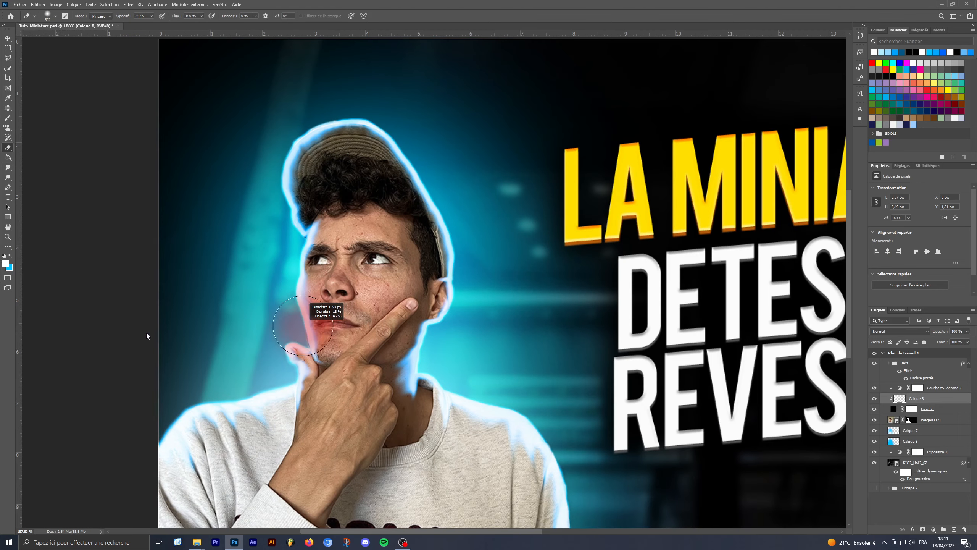
key(e)
drag(300, 379, 284, 379)
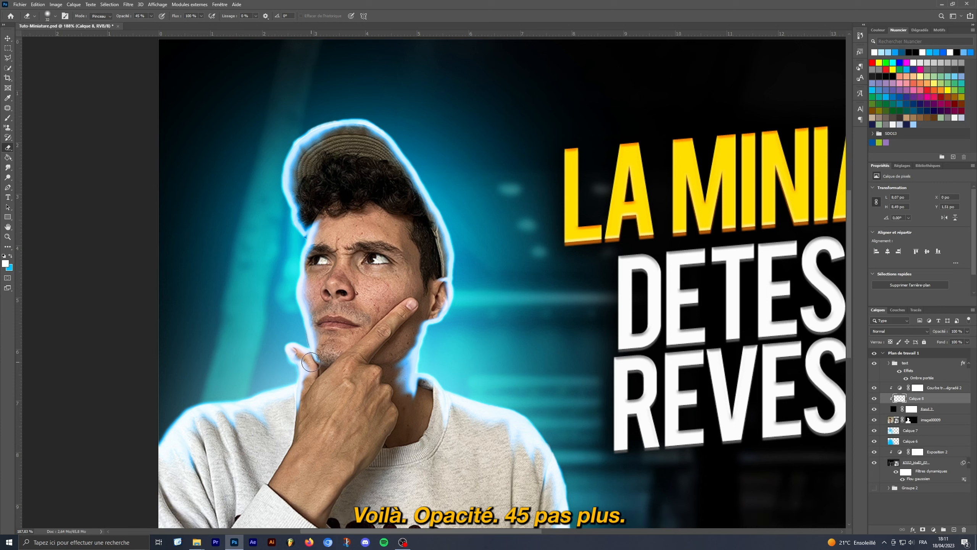
drag(310, 362, 319, 391)
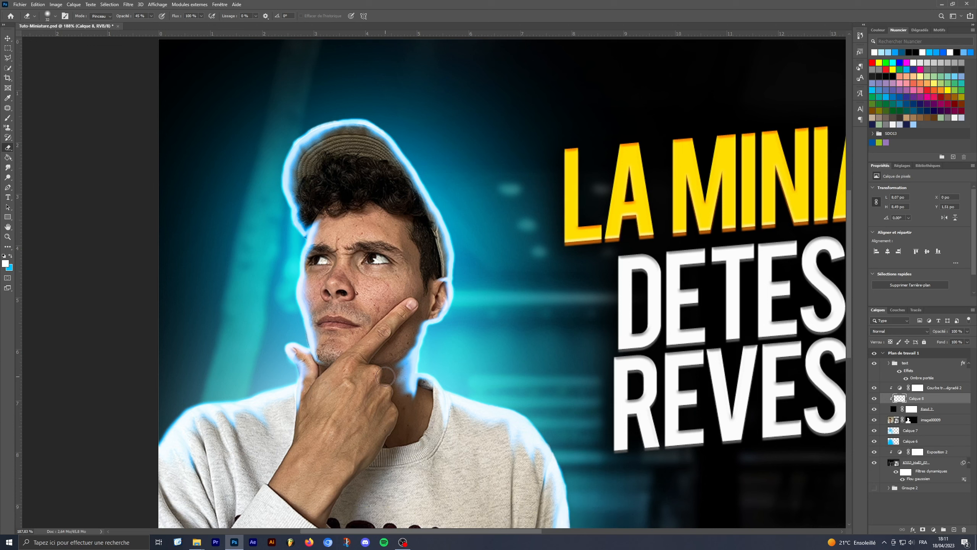
Smudge the glow around the cap and hair inward with a larger soft brush
scroll(476, 414, down, 3)
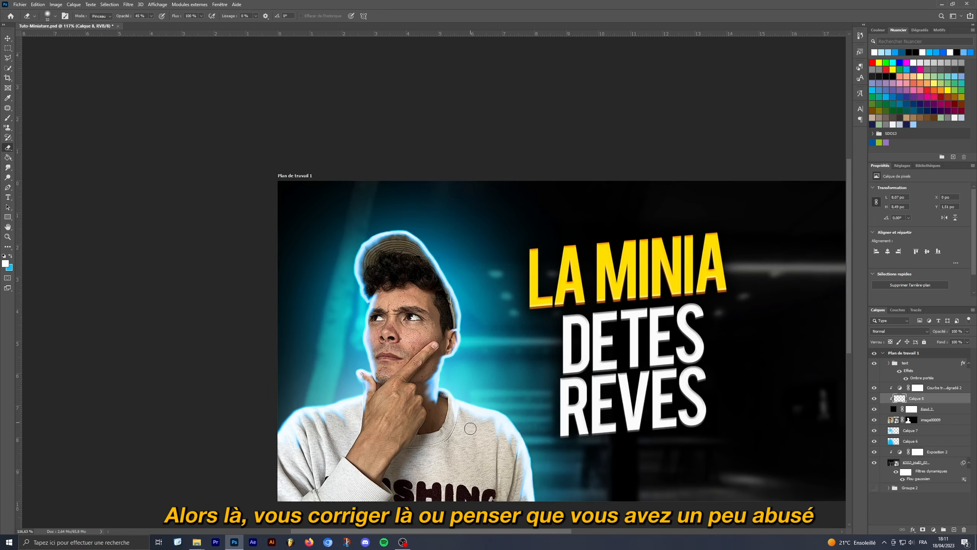
click(8, 168)
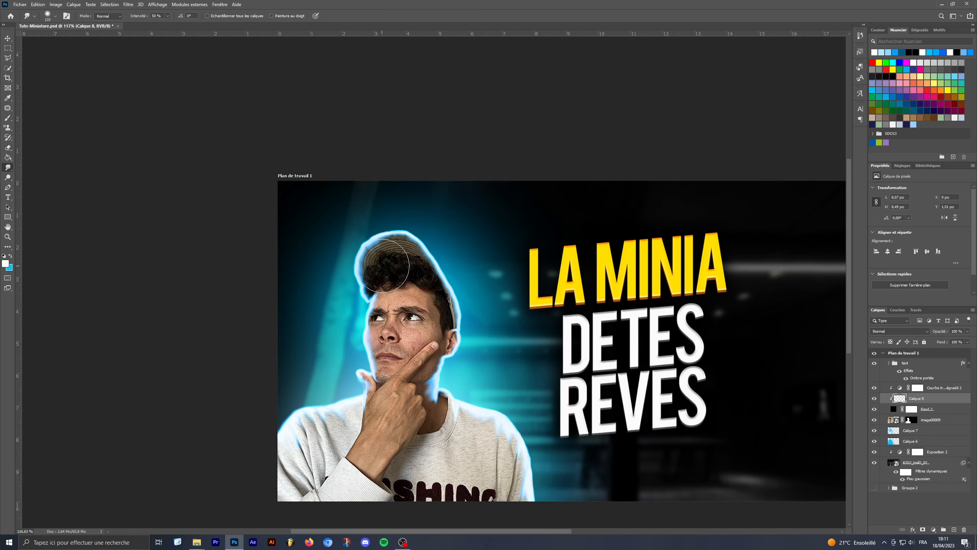
mouse_move(381, 272)
mouse_down()
mouse_move(393, 266)
mouse_move(421, 297)
mouse_move(431, 341)
mouse_up()
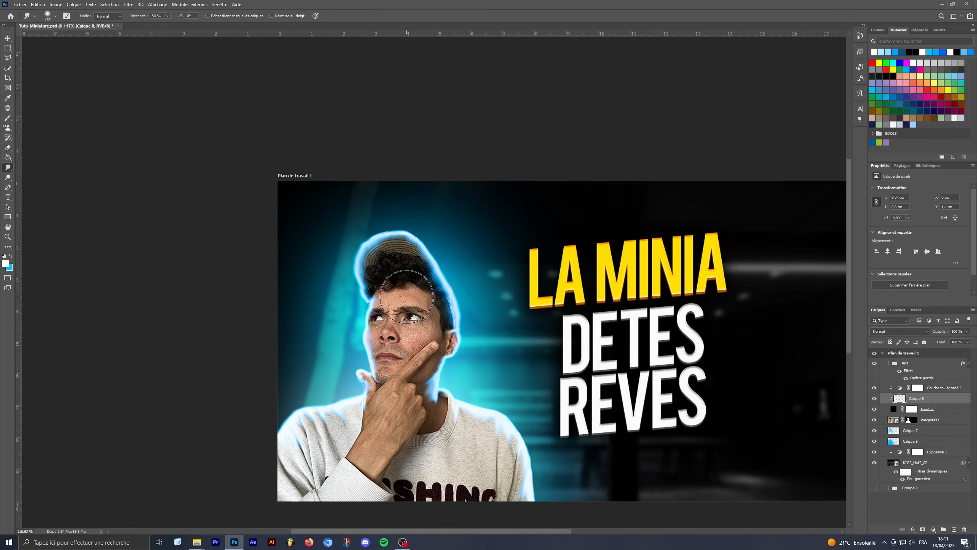
Try to fade the glow around the cap with a large Eraser at 25% opacity, and undo the erasing
scroll(408, 300, down, 1)
click(8, 147)
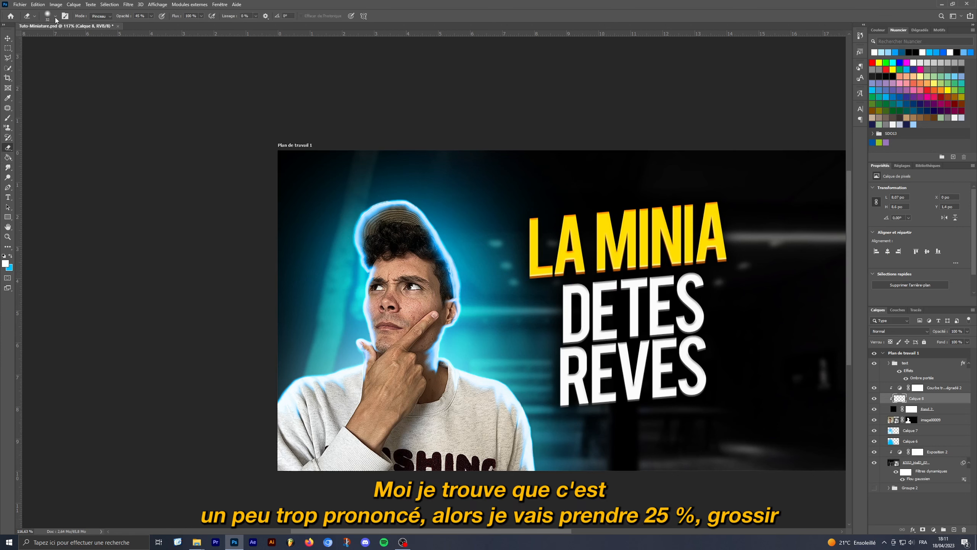
click(151, 16)
drag(361, 240, 427, 242)
click(362, 235)
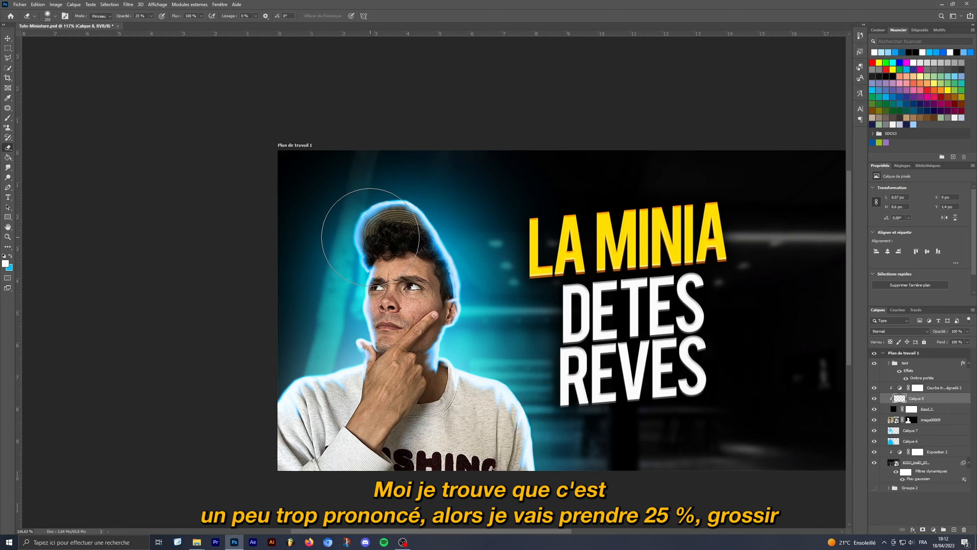
key(ctrl+z)
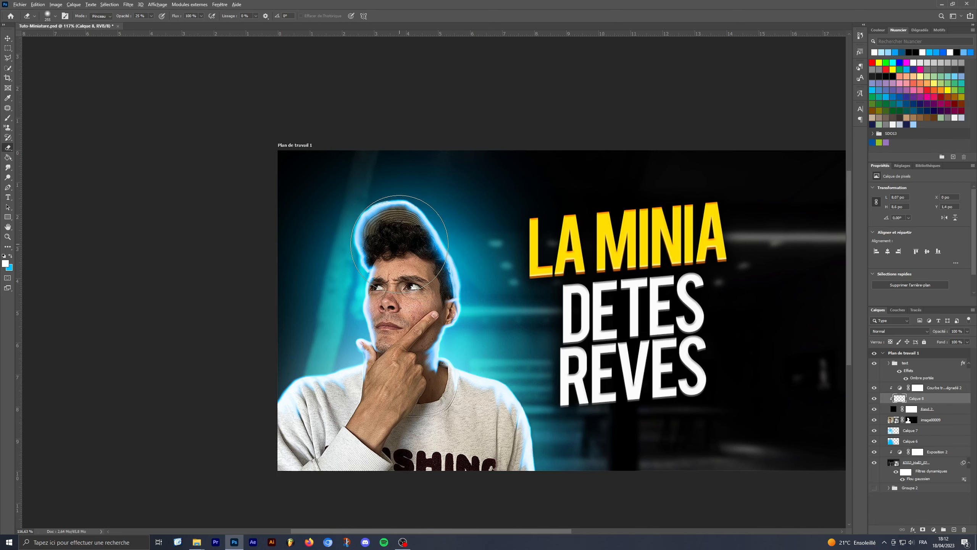
Reduce the Eraser size, set its opacity to 17% and lightly fade the glow along the cap's right edge
mouse_move(402, 245)
mouse_down()
mouse_move(374, 241)
mouse_move(426, 237)
mouse_move(404, 237)
mouse_up()
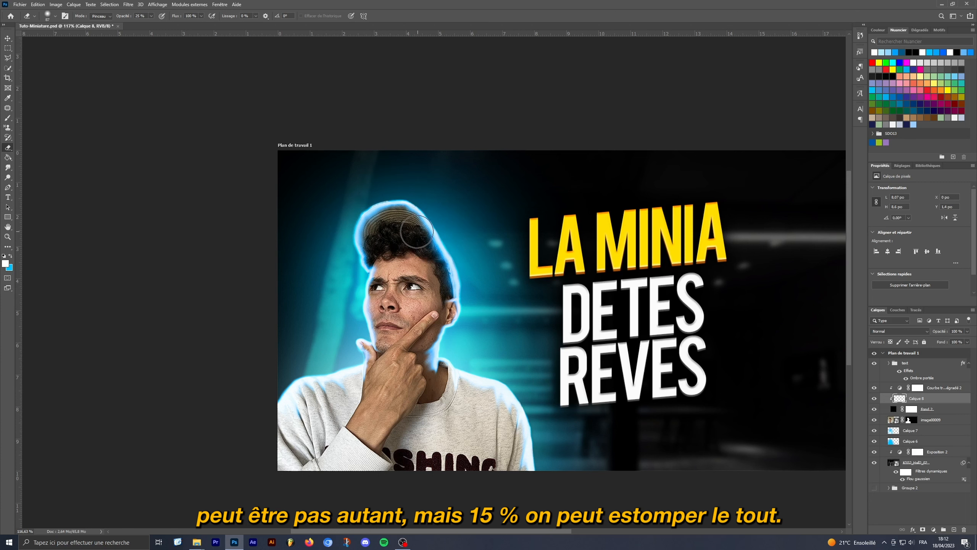
click(151, 16)
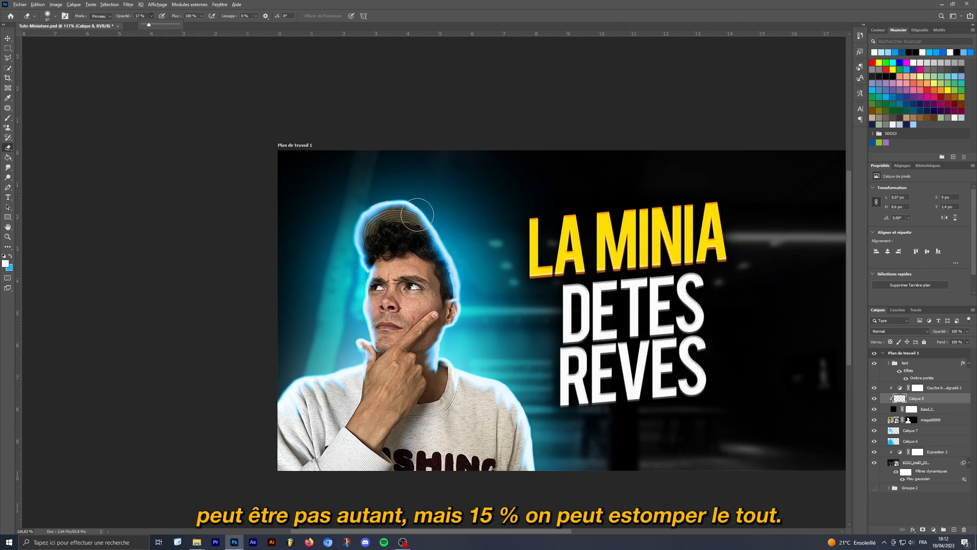
drag(415, 214, 453, 228)
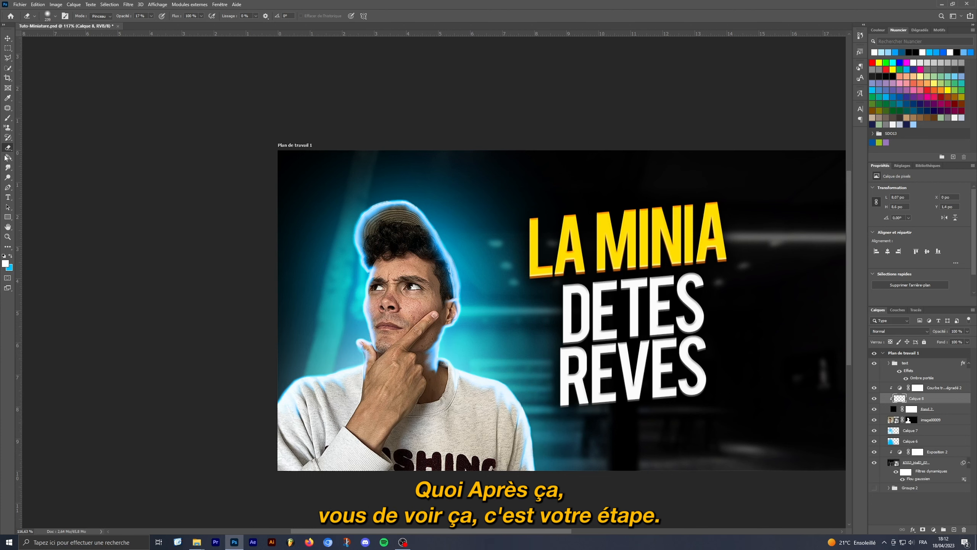
click(8, 168)
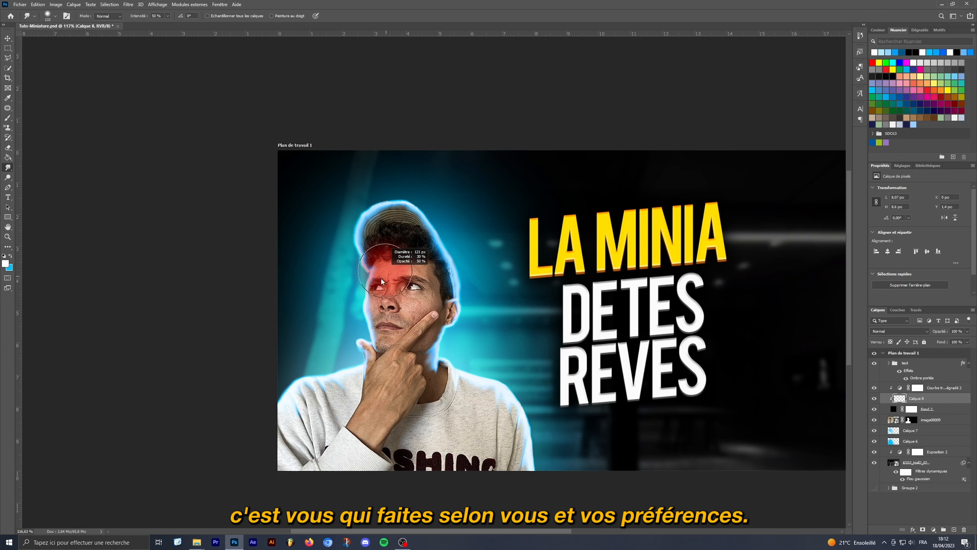
scroll(381, 278, up, 1)
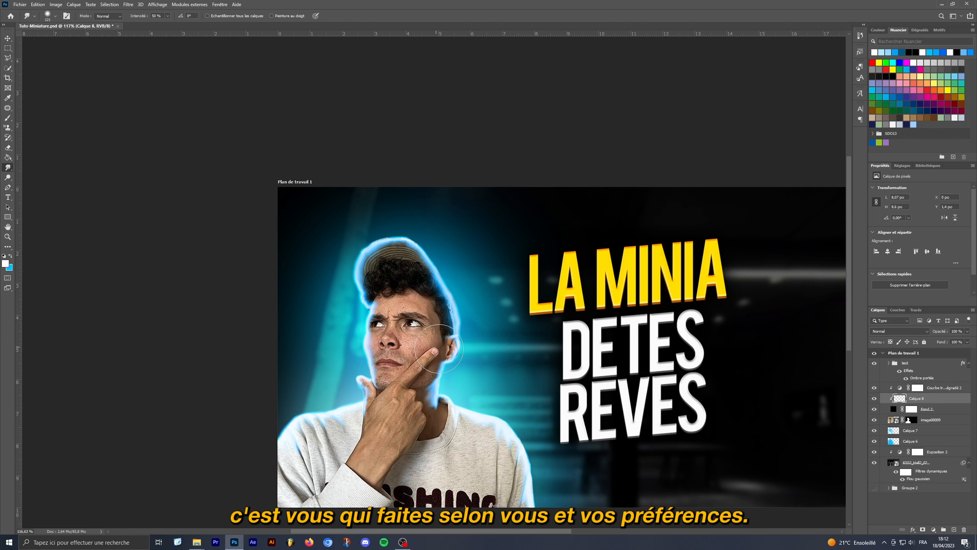
scroll(510, 368, down, 4)
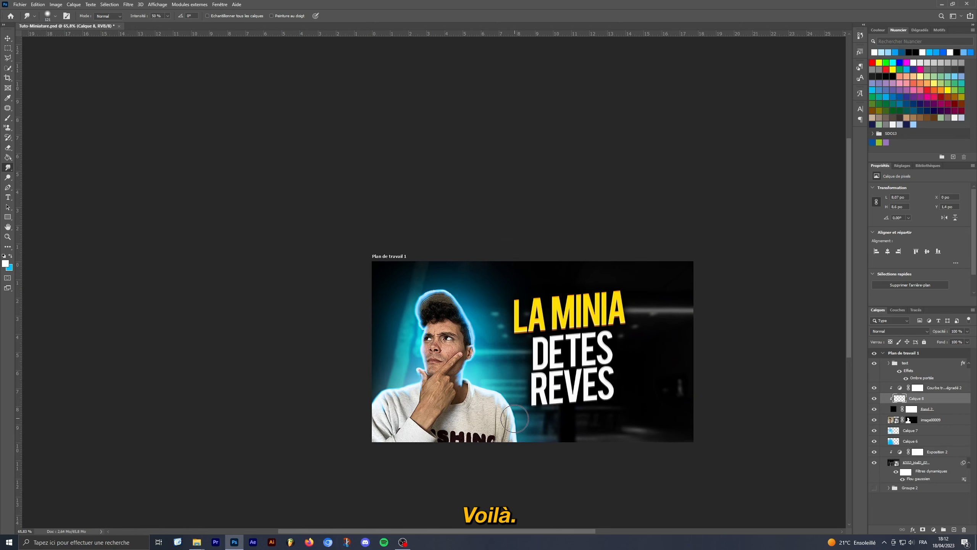
scroll(515, 437, up, 4)
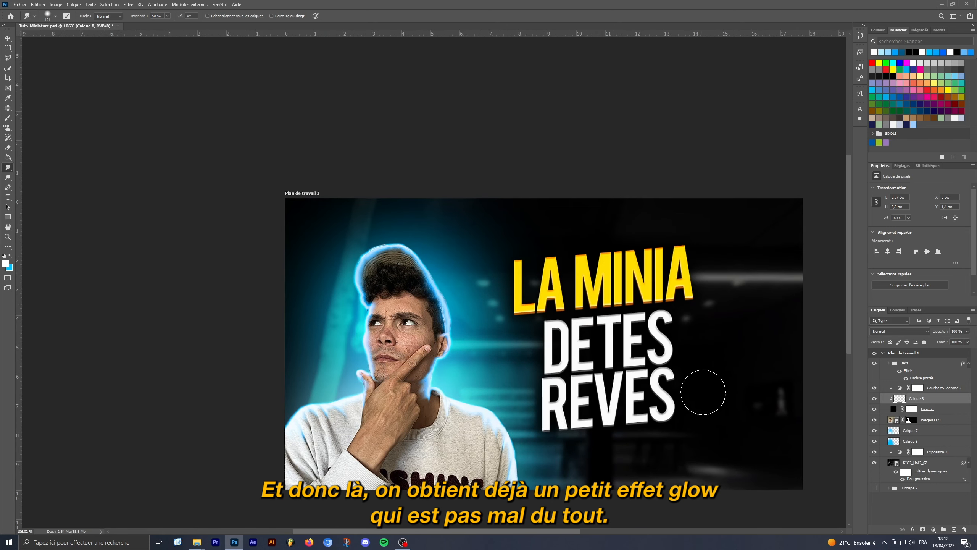
Check the colour stops of the blue gradient map above the painted glow layer
click(934, 392)
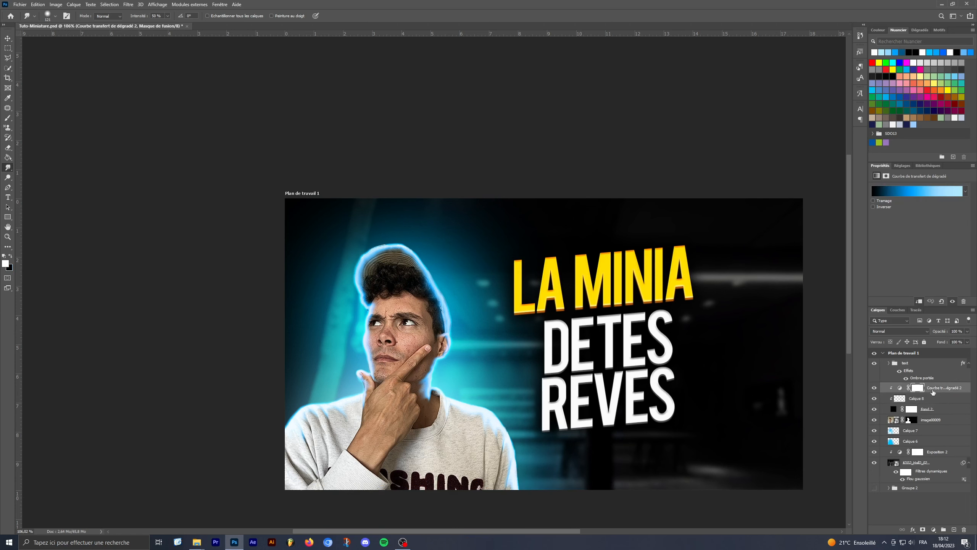
click(923, 191)
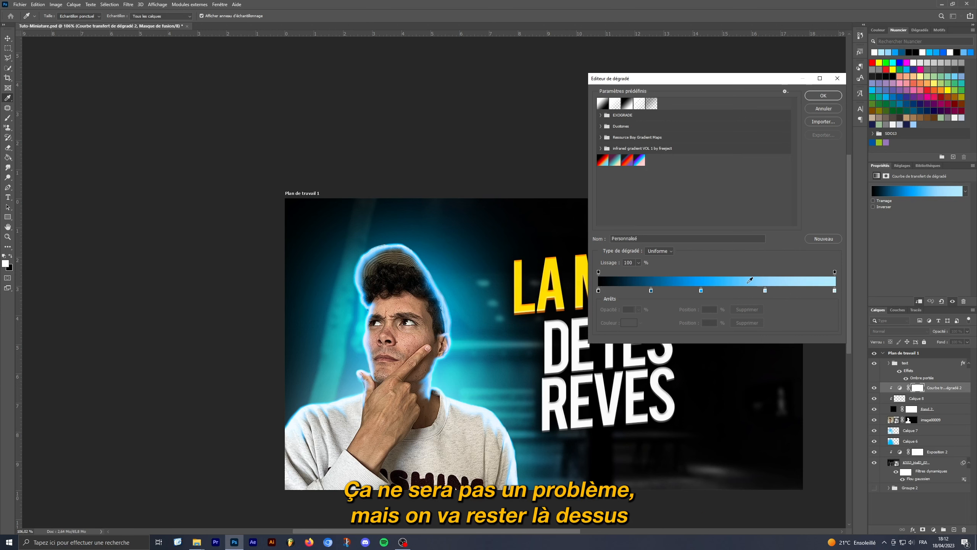
click(818, 97)
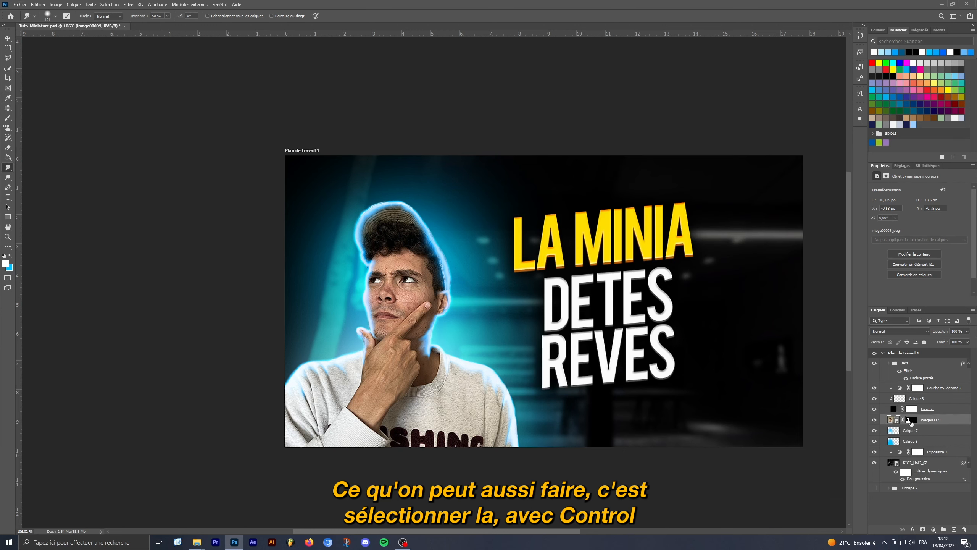
Load the portrait's layer mask as a selection and copy the cut-out portrait to a new layer
click(911, 420)
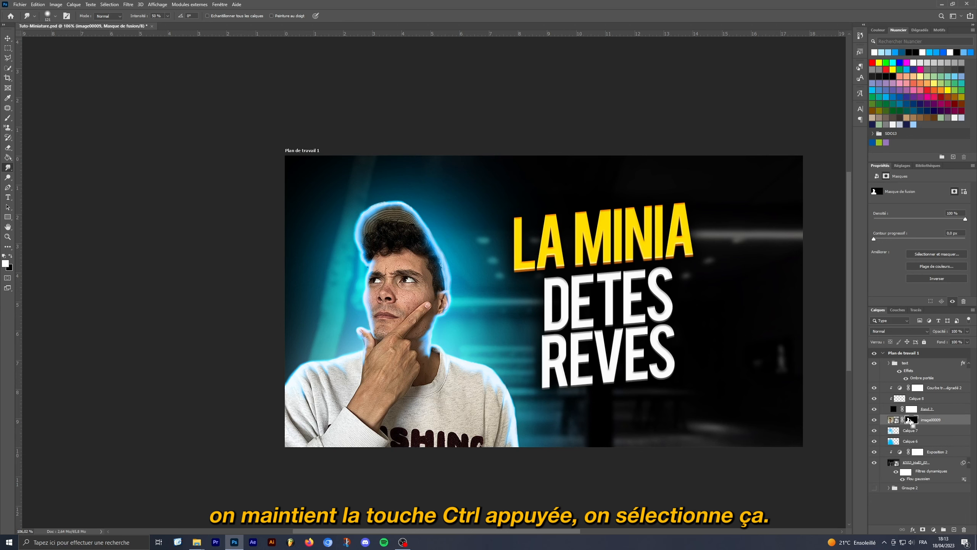
ctrl+click(913, 420)
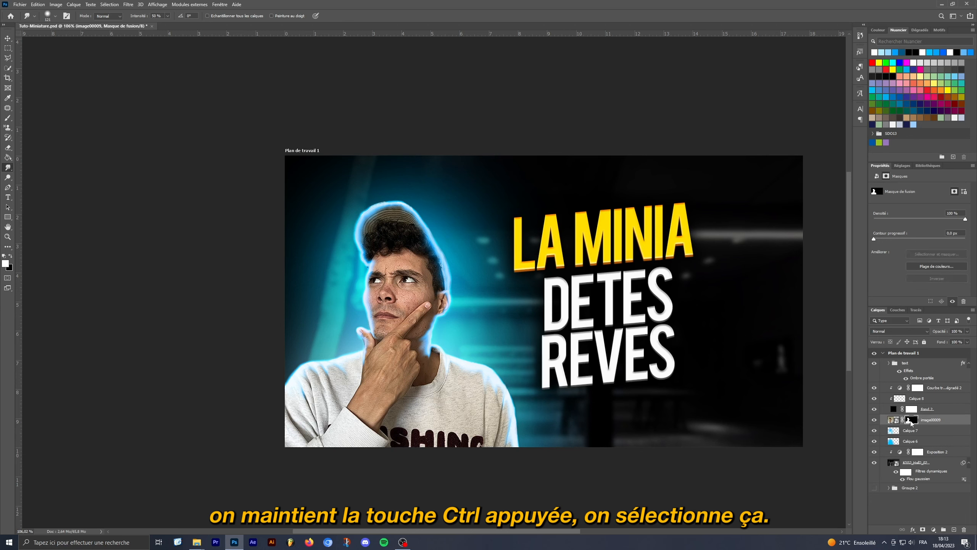
click(11, 40)
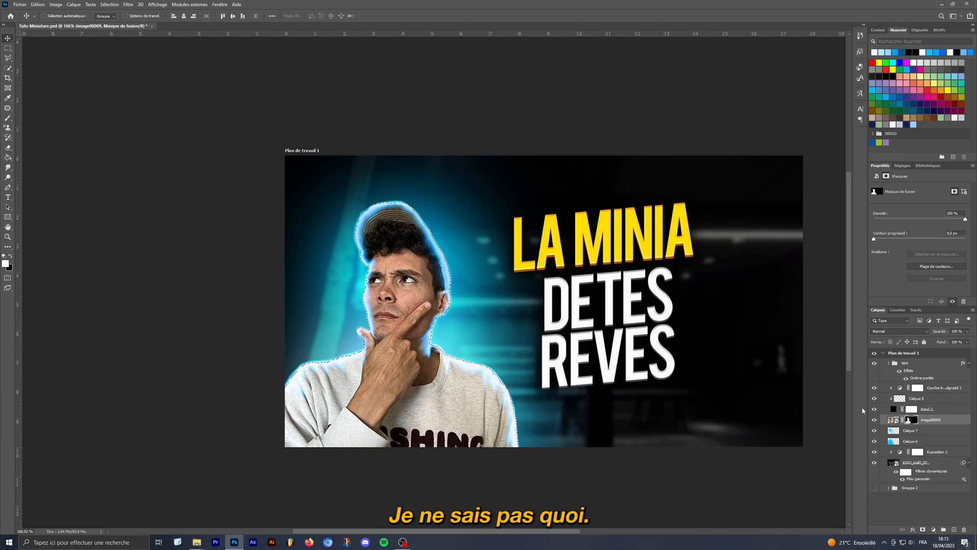
click(8, 50)
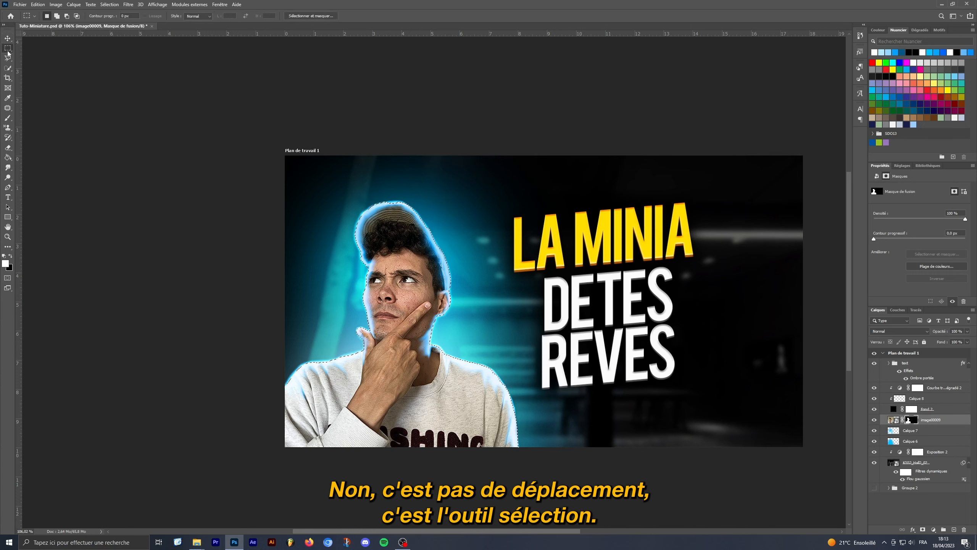
right_click(398, 263)
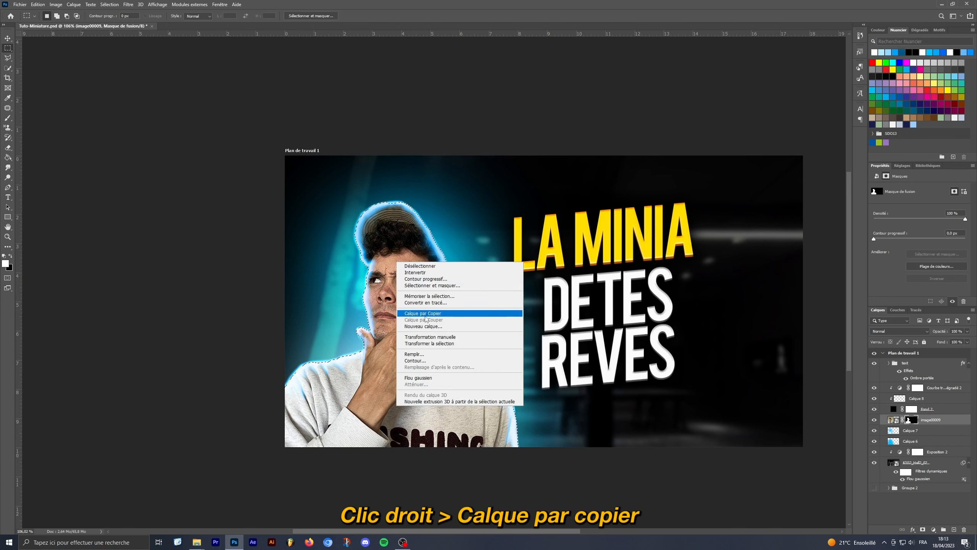
click(427, 315)
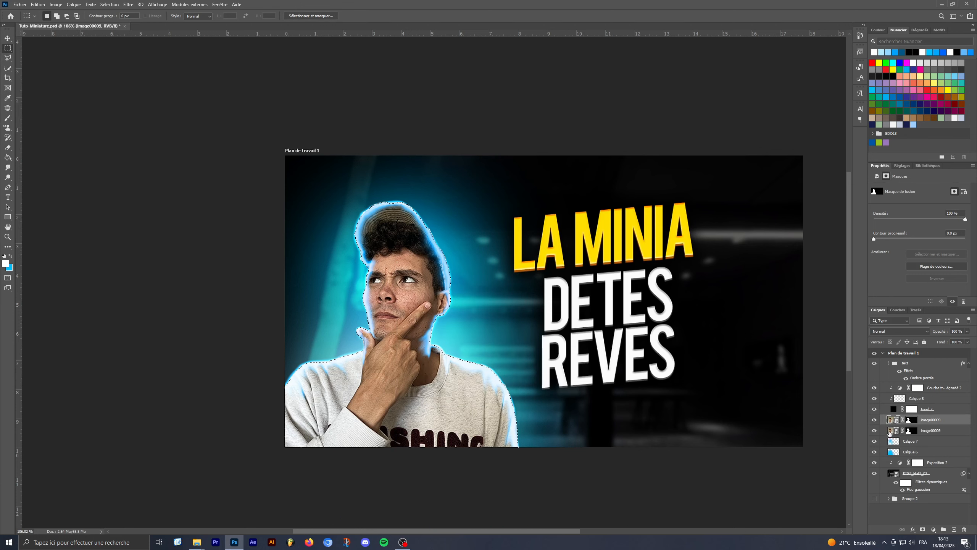
Add an inner glow effect to the duplicated portrait layer, leaving bevel and emboss off
double_click(954, 421)
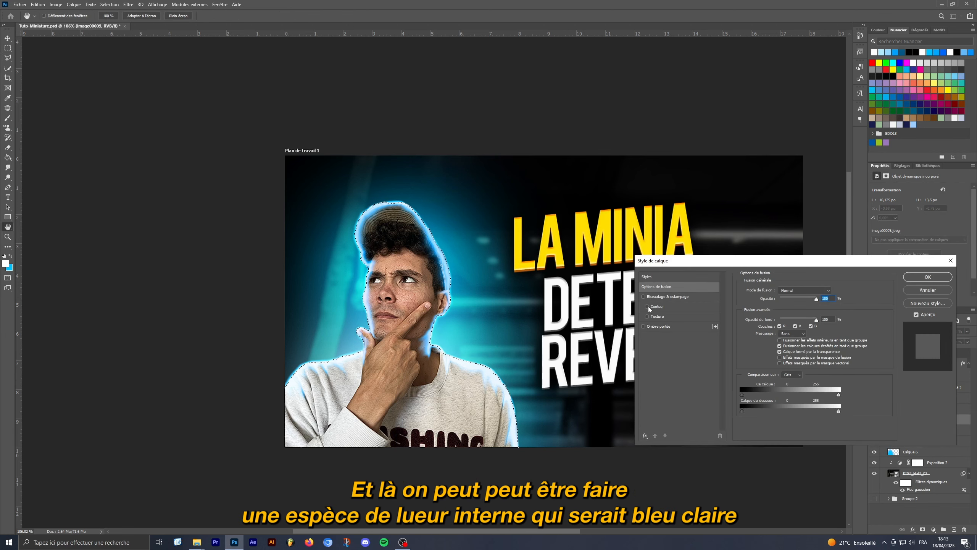
click(648, 306)
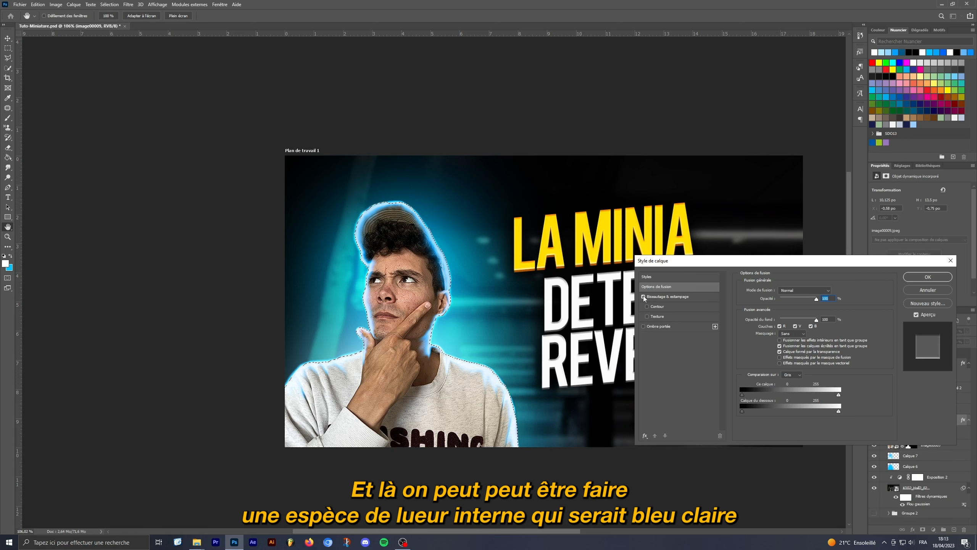
click(644, 296)
click(645, 436)
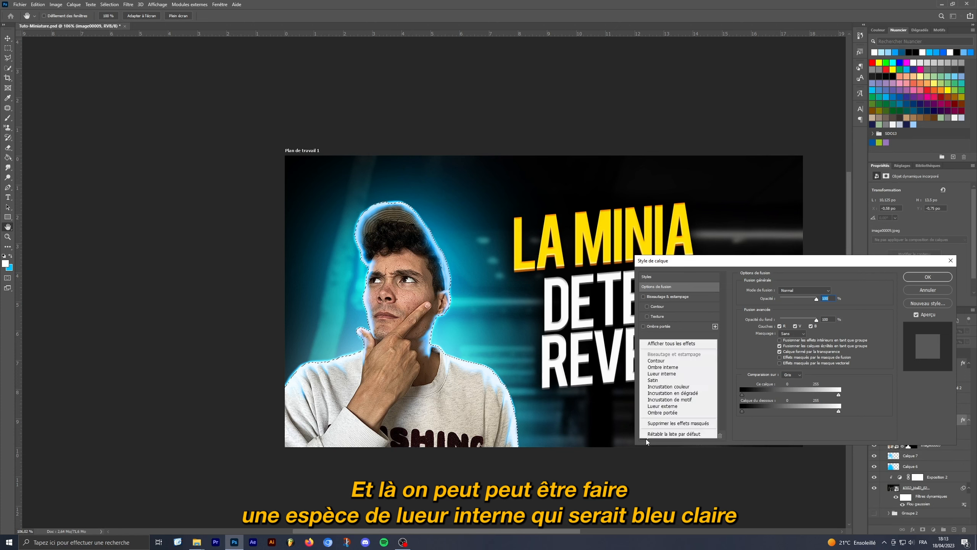
click(658, 374)
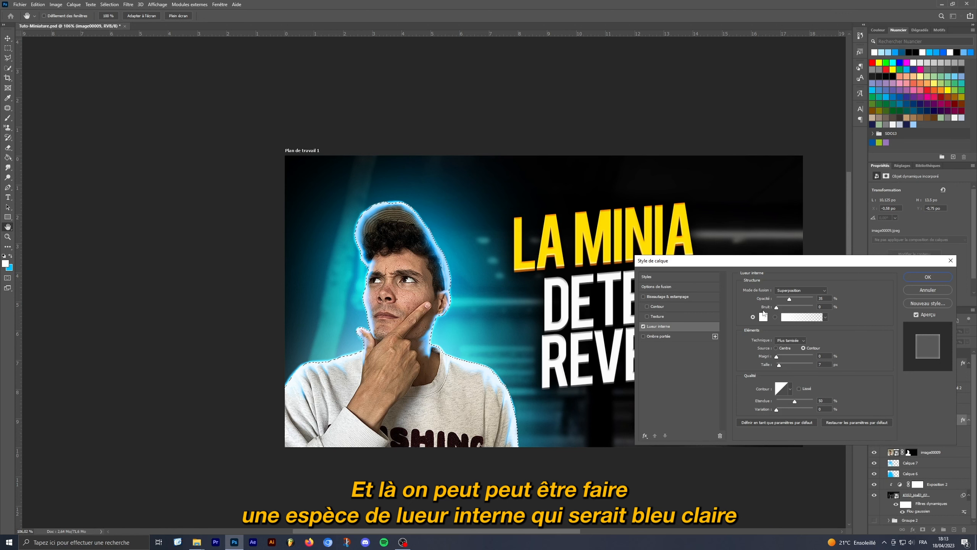
Set the inner glow's blend mode to Normal and its colour to bright blue 00ccff
click(791, 291)
click(787, 296)
click(761, 318)
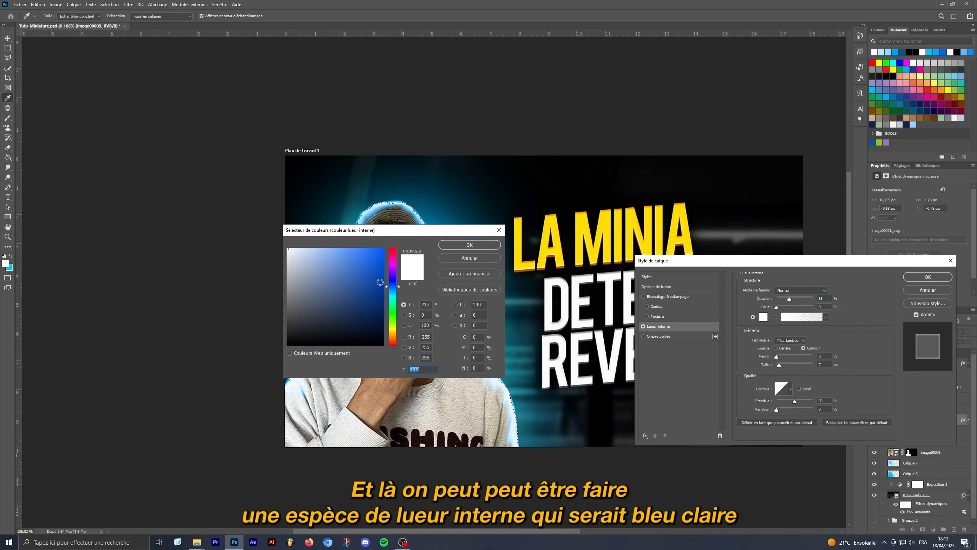
click(383, 249)
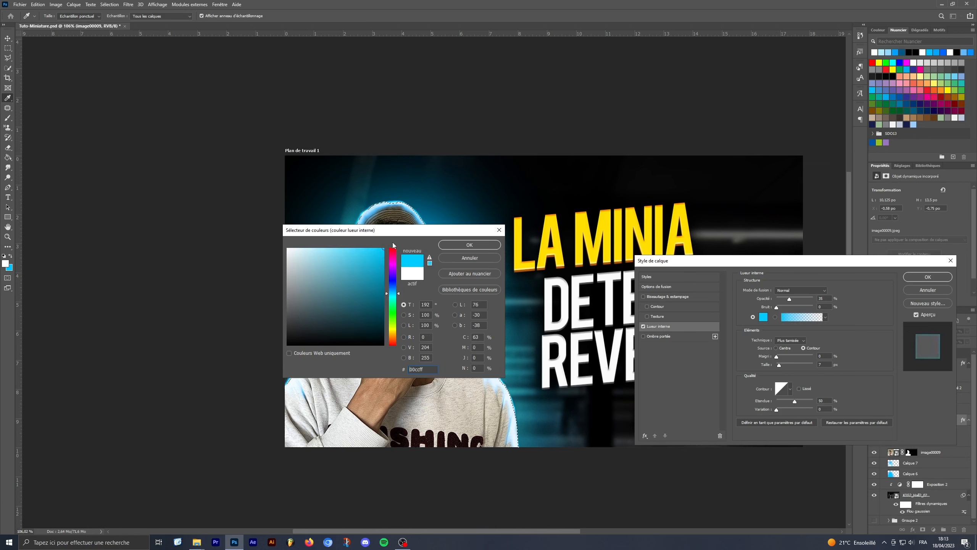
click(488, 245)
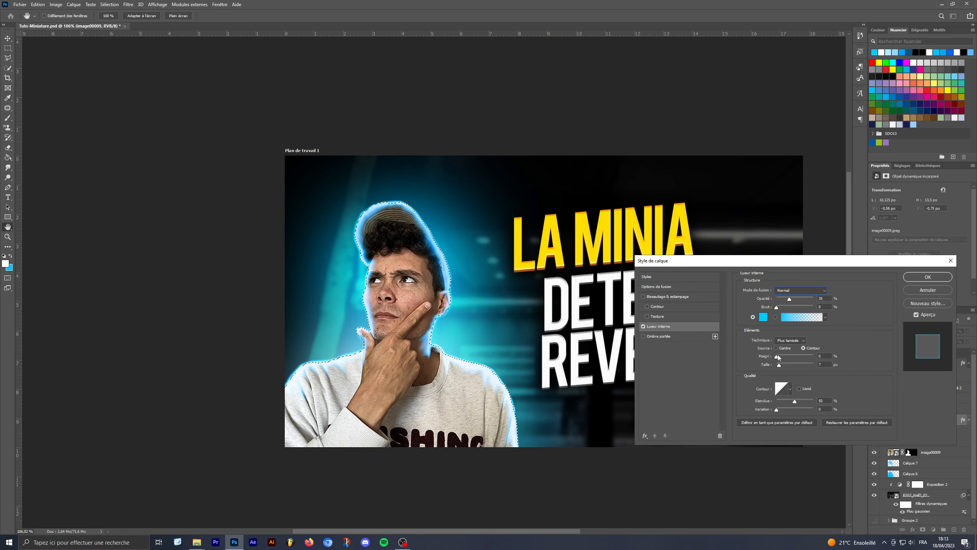
Increase the inner glow's size to 57 px and apply the layer style
mouse_move(780, 365)
mouse_down()
mouse_move(793, 369)
mouse_move(775, 371)
mouse_move(783, 372)
mouse_up()
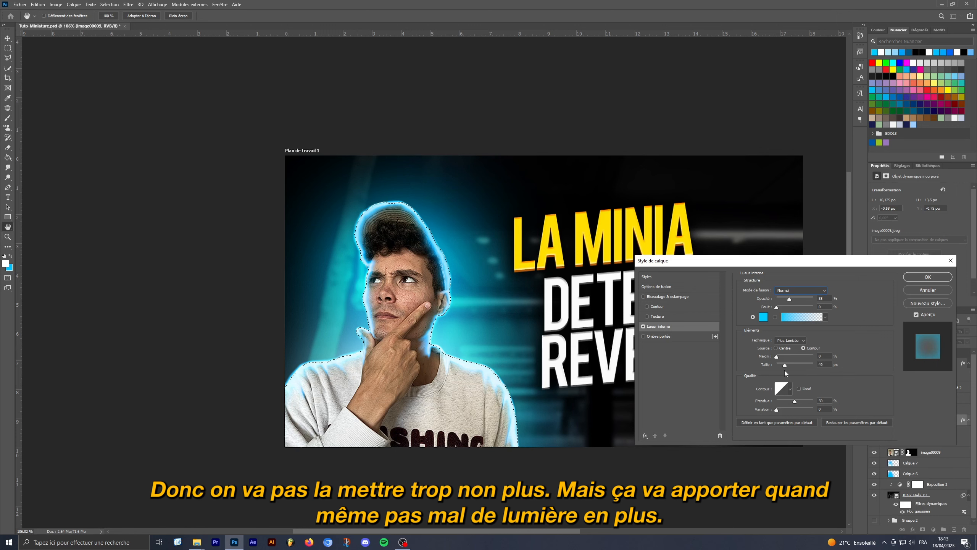
drag(783, 373, 788, 373)
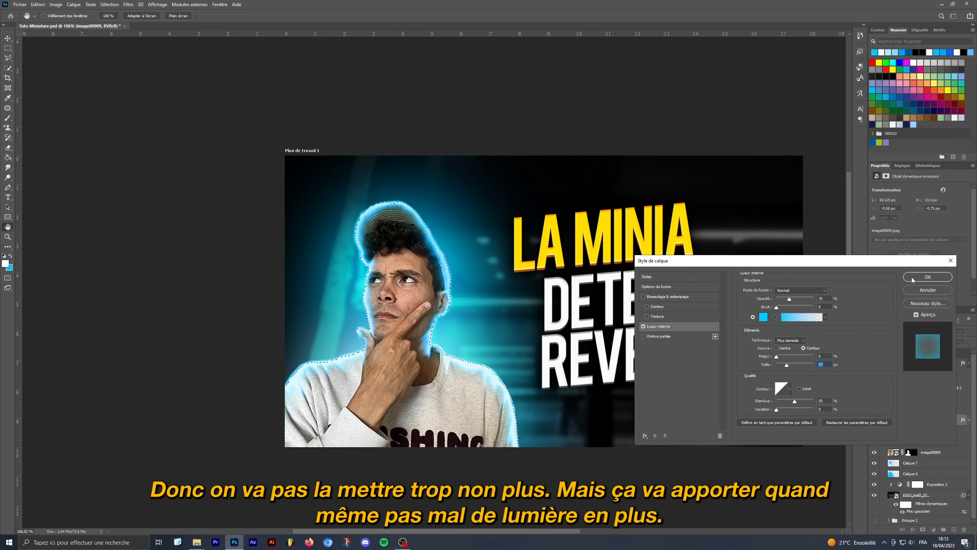
click(926, 277)
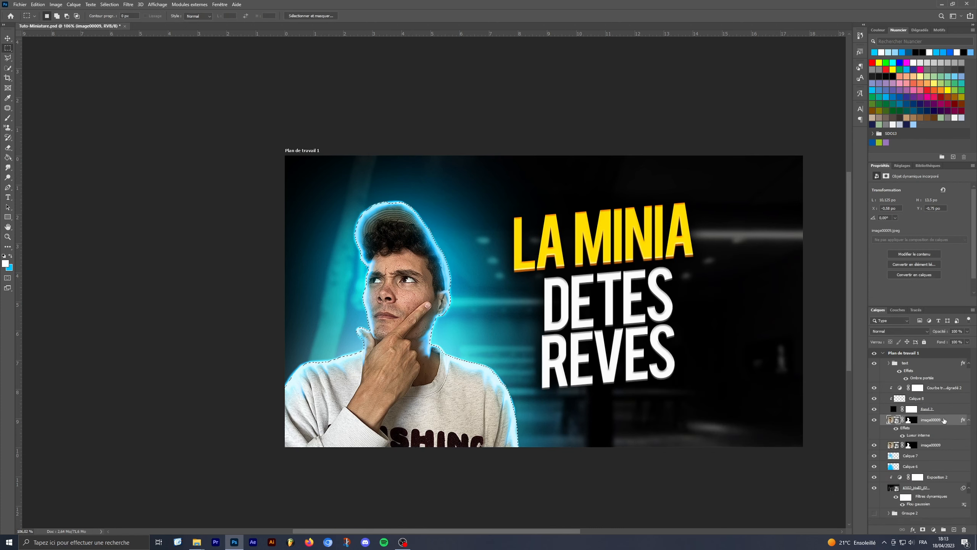
Add an outer glow to the duplicated portrait layer and set its blend mode to Normal
double_click(945, 421)
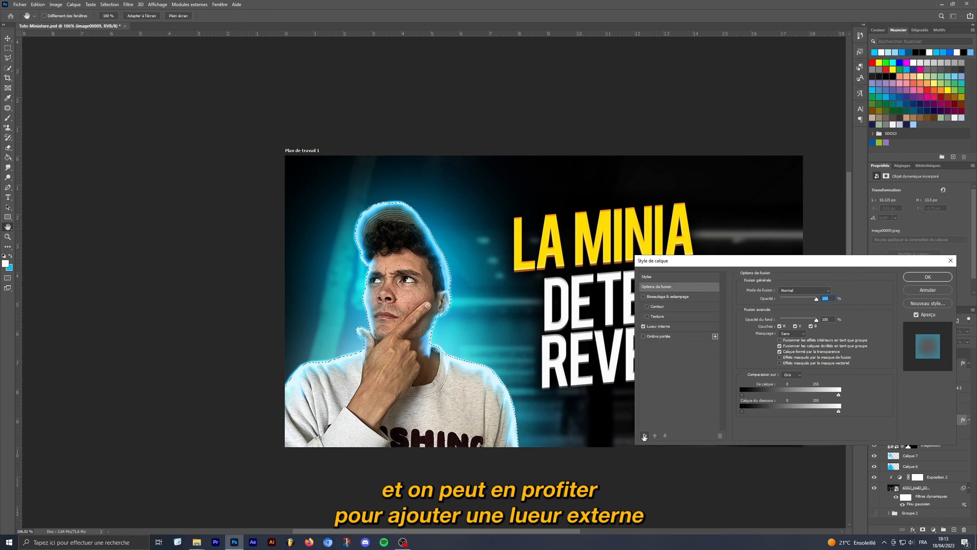
click(645, 435)
click(668, 402)
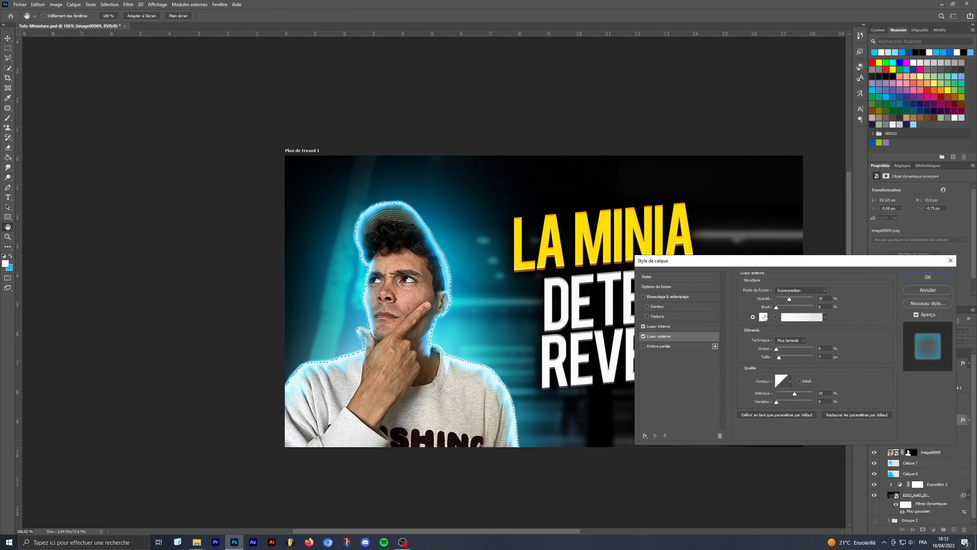
click(797, 290)
click(793, 288)
Colour the outer glow blue 00aeff and increase its size to 40 px
click(764, 317)
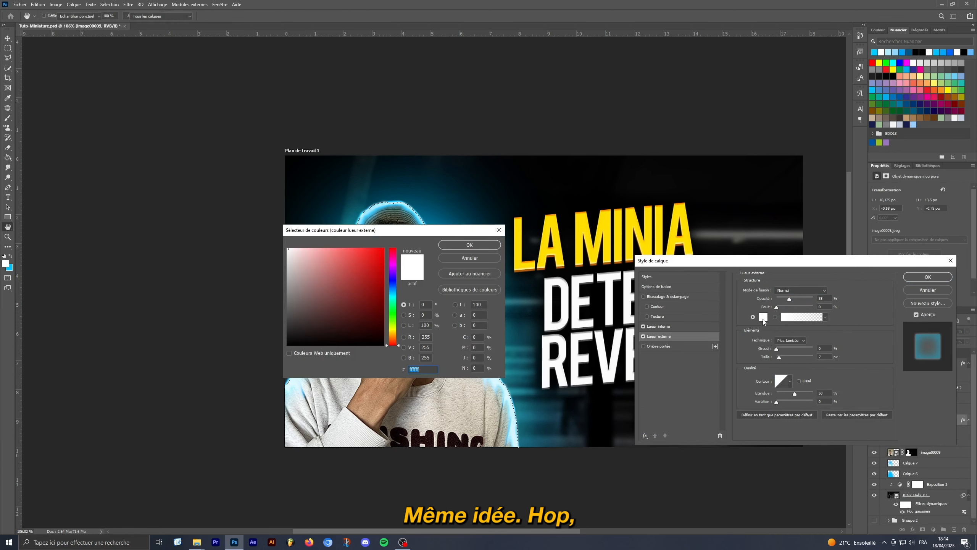
click(393, 291)
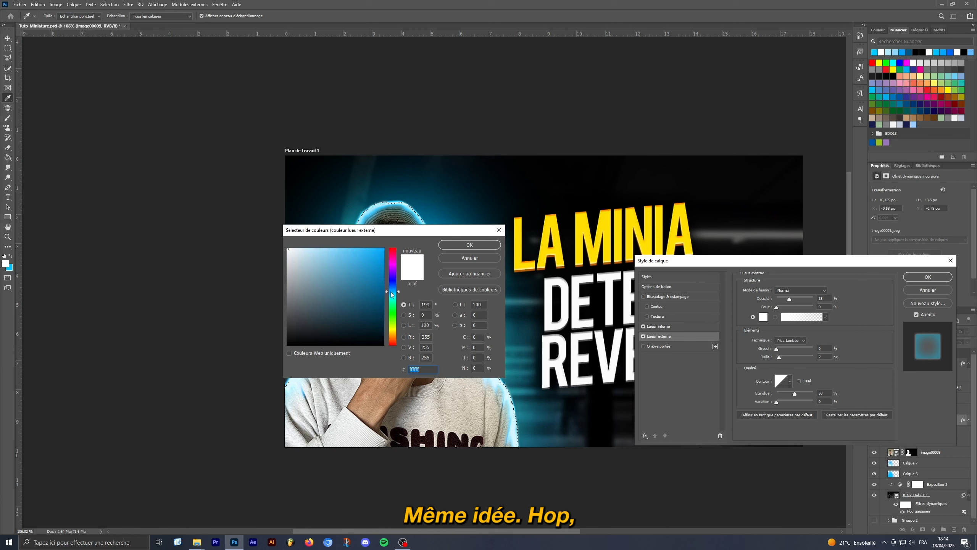
drag(376, 264, 384, 248)
click(470, 244)
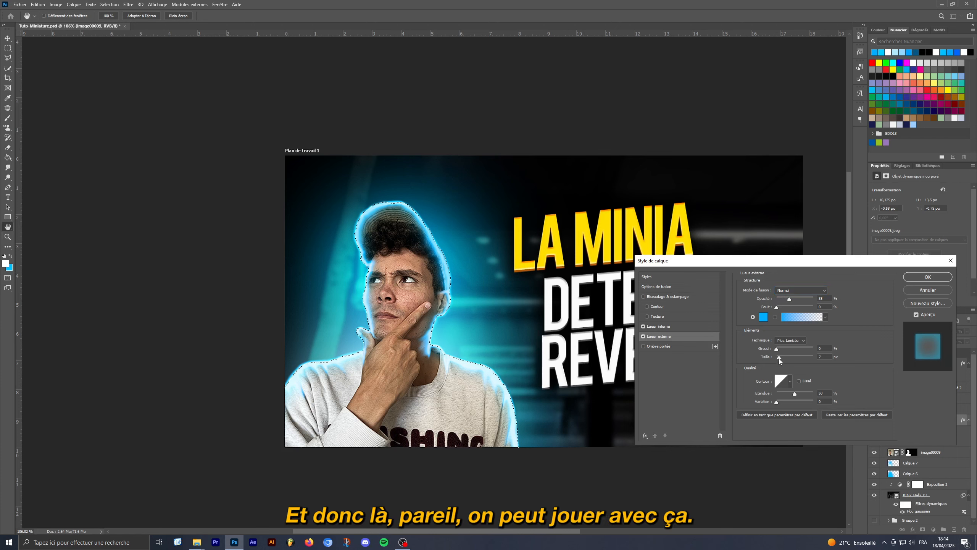
drag(779, 358, 785, 358)
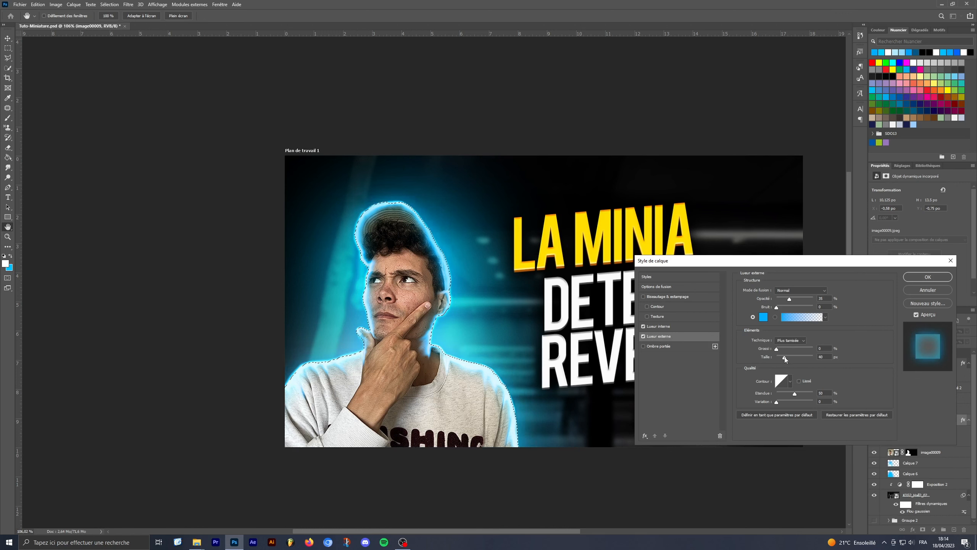
Lighten the outer glow's colour to a softer sky blue, keep its spread minimal and apply the layer style
click(764, 317)
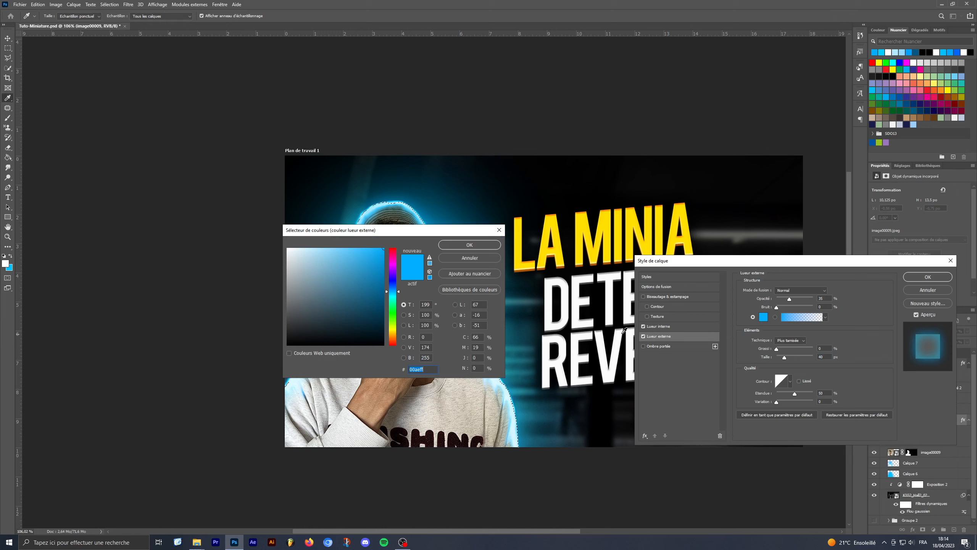
click(356, 250)
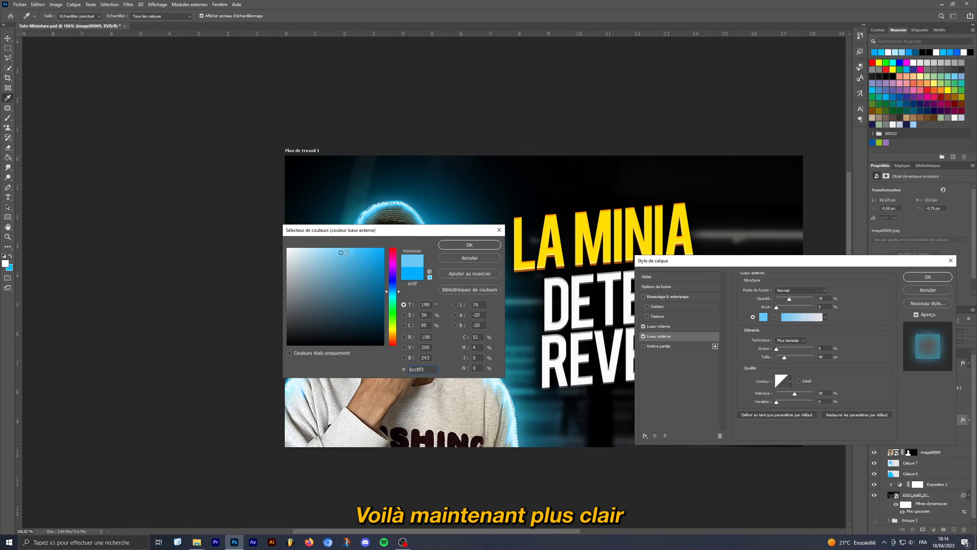
click(469, 245)
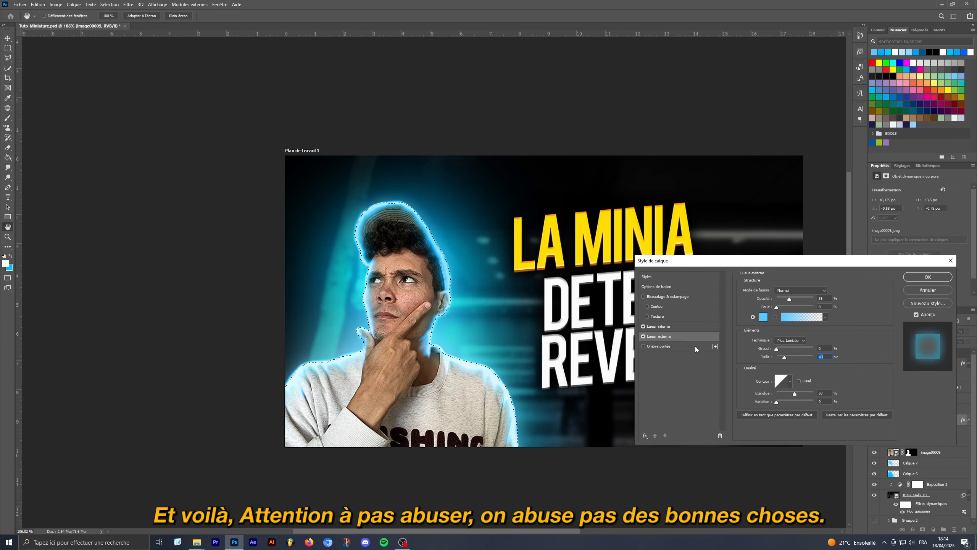
drag(777, 349, 733, 346)
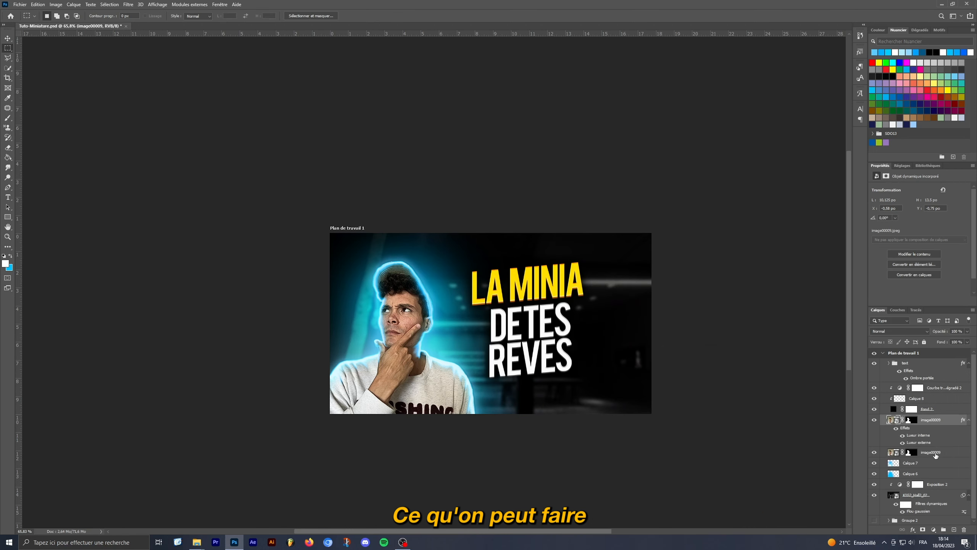
Hide the original portrait layer beneath the copy that carries the glow effects
click(936, 455)
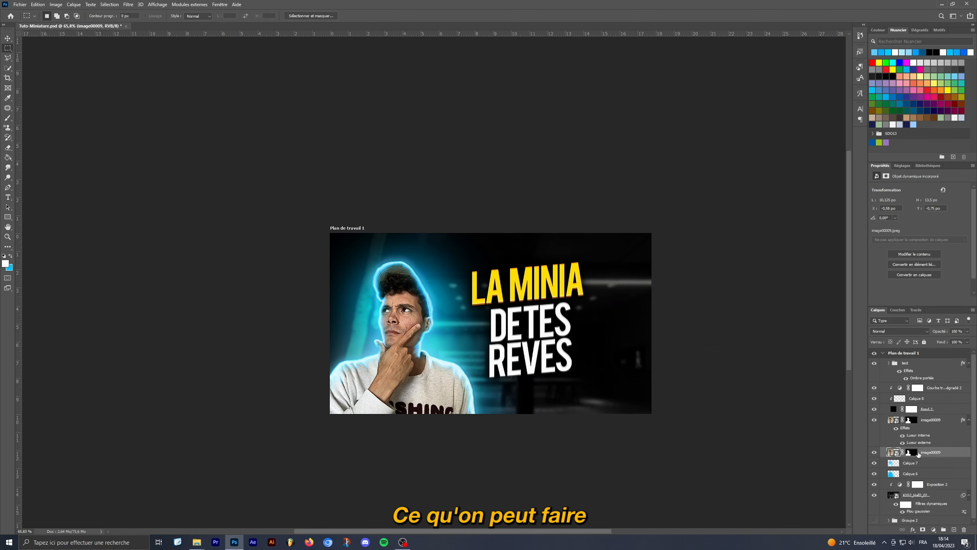
click(875, 452)
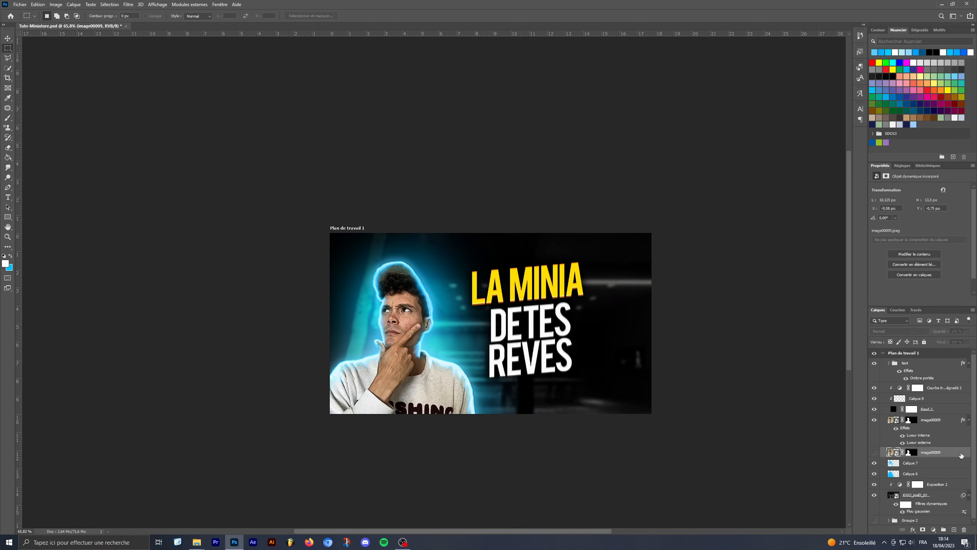
Delete the hidden original portrait layer and convert the glowing portrait copy into a smart object
key(Delete)
click(952, 422)
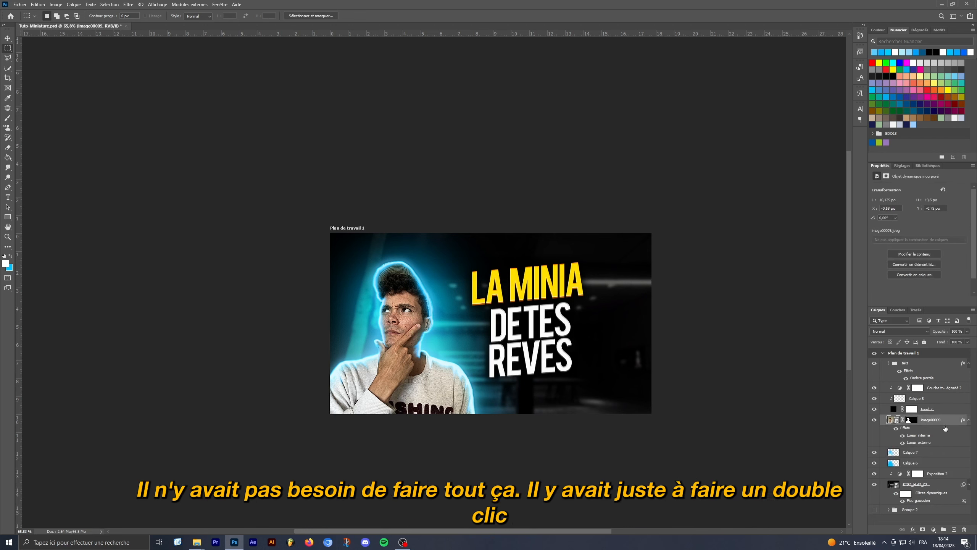
right_click(893, 422)
right_click(935, 422)
click(890, 162)
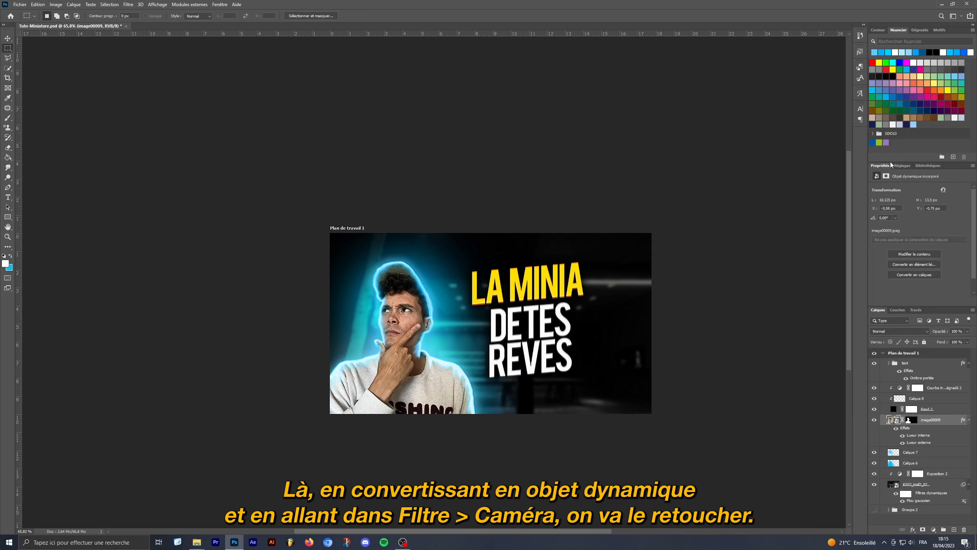
Start the Camera Raw filter on the portrait smart object and cool its temperature to -8
click(128, 5)
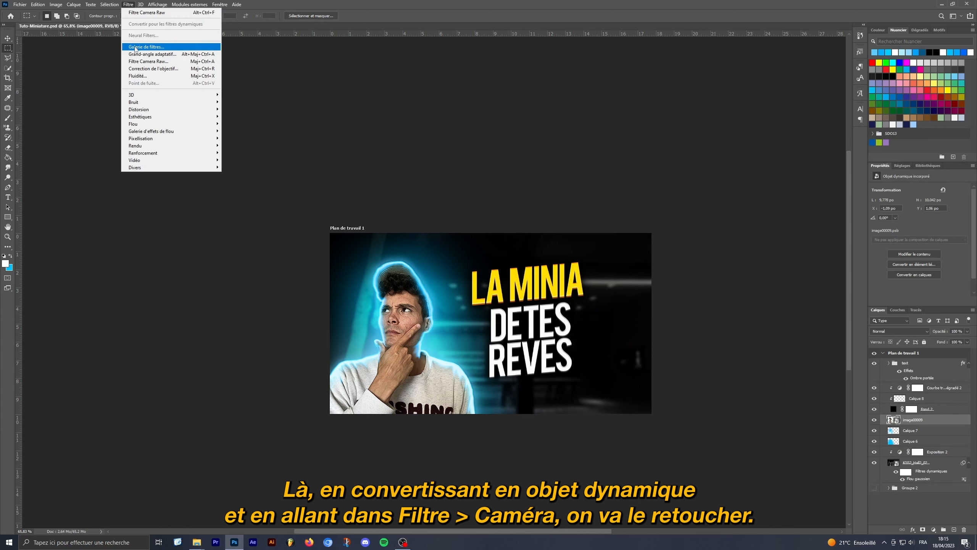
click(181, 58)
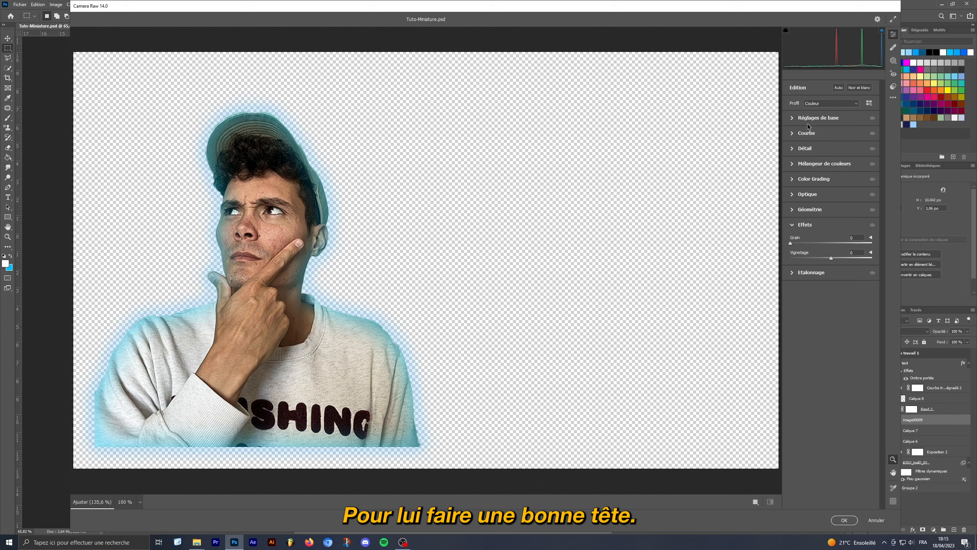
click(808, 132)
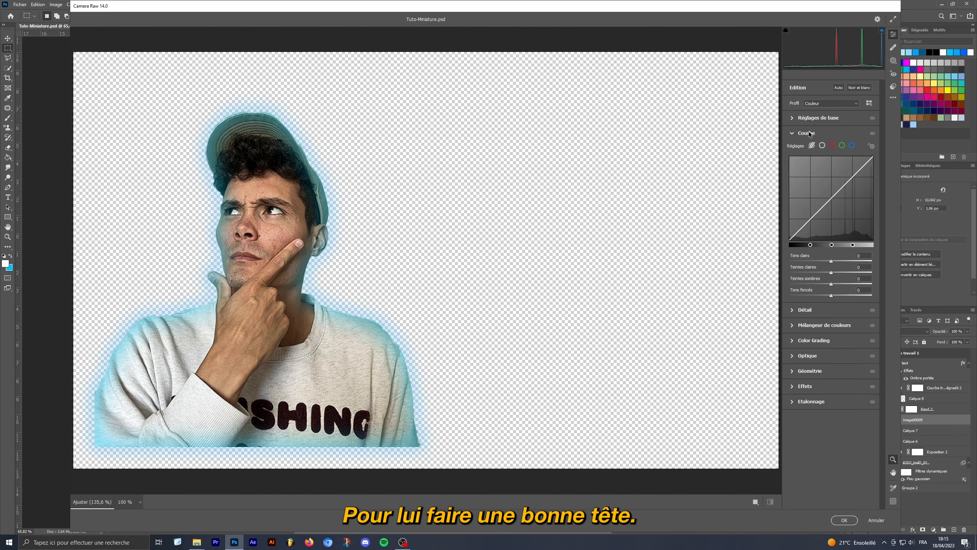
click(811, 122)
drag(832, 147, 828, 146)
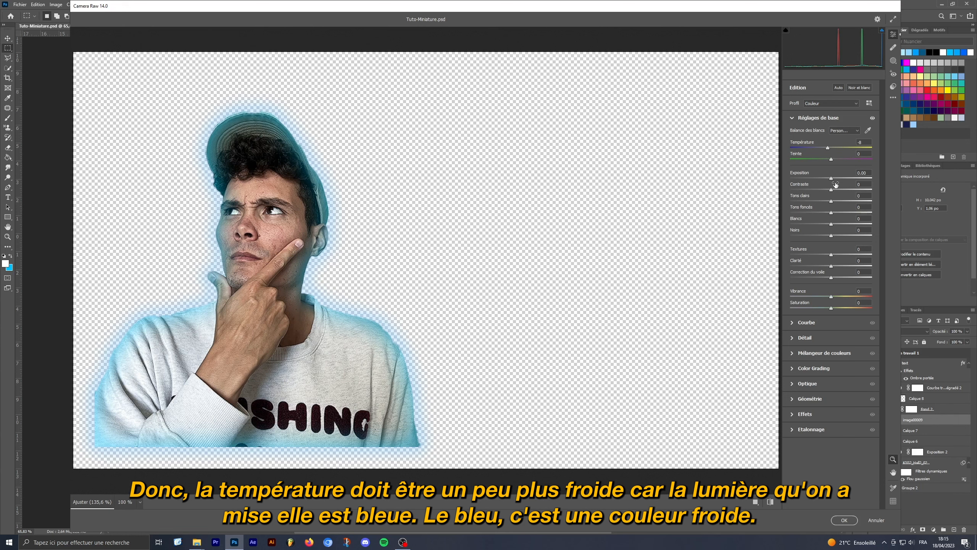
Raise the portrait's exposure to +0.10 and its contrast to +35 in the basic adjustments
drag(831, 179, 833, 179)
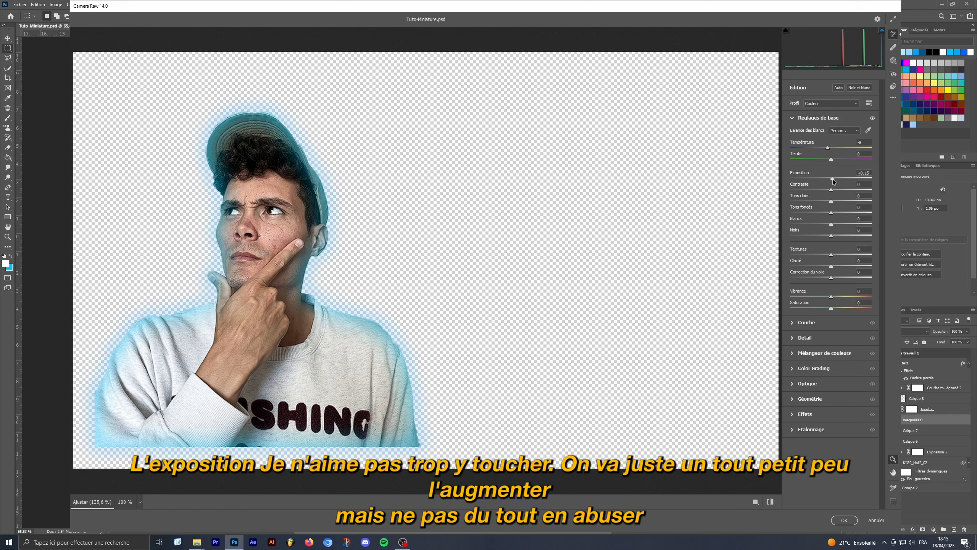
drag(834, 181, 832, 181)
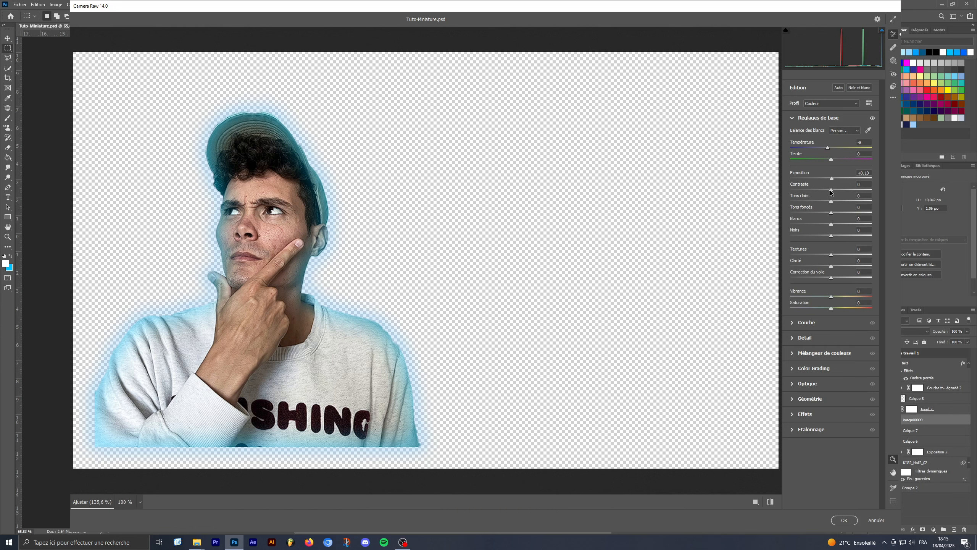
drag(832, 190, 844, 189)
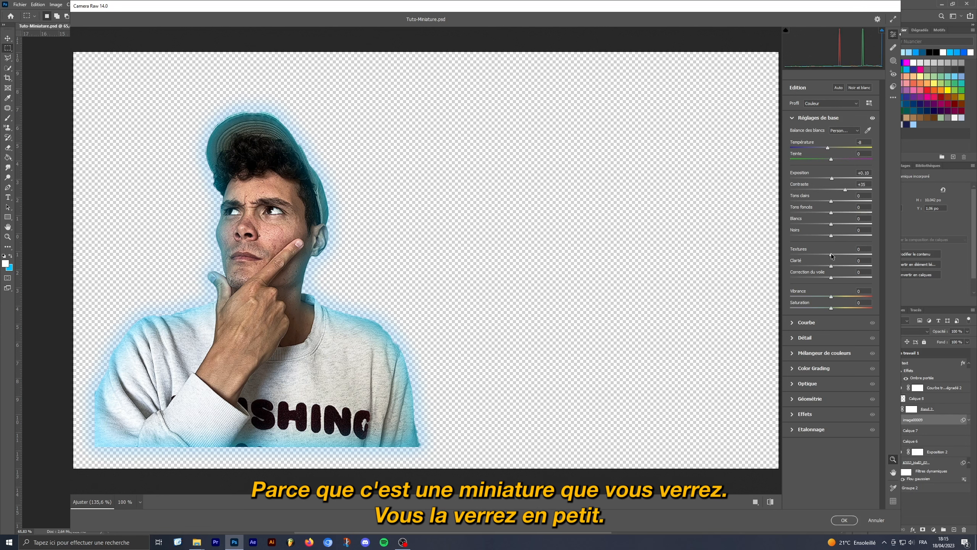
Set the portrait's texture to +27, clarity to +21, dehaze to +4 and vibrance to +3
drag(831, 255, 833, 279)
click(842, 265)
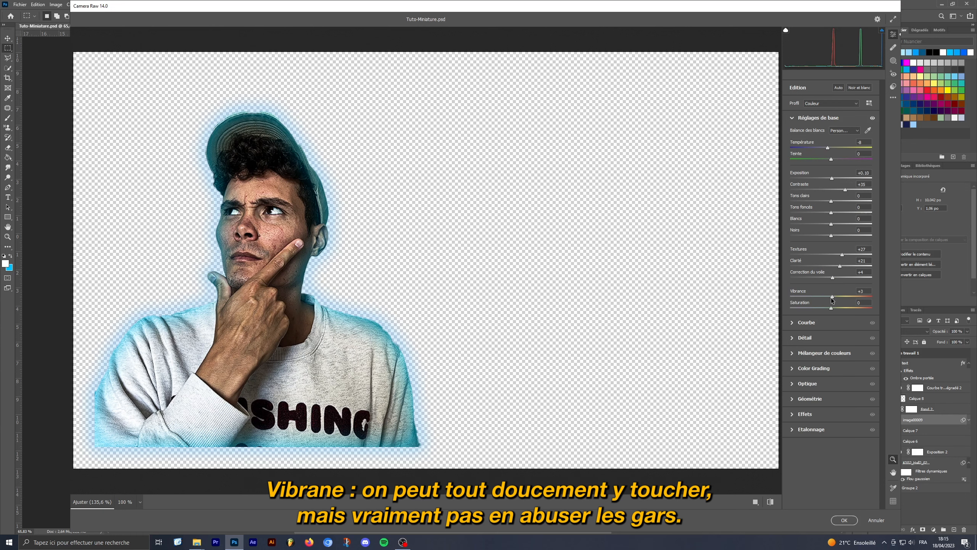
click(826, 322)
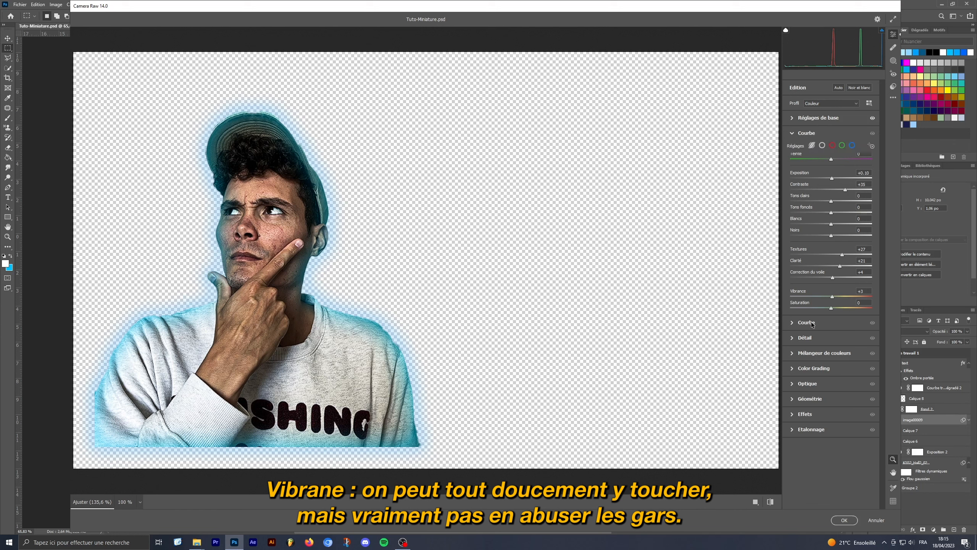
click(807, 131)
Smooth the portrait's detail with sharpness 26 and noise reduction 38
click(802, 152)
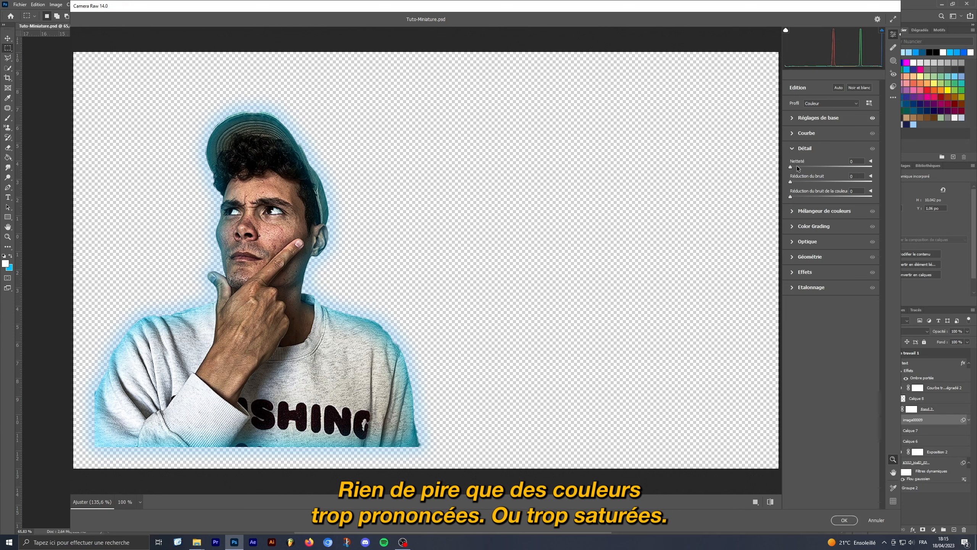
drag(804, 168, 827, 166)
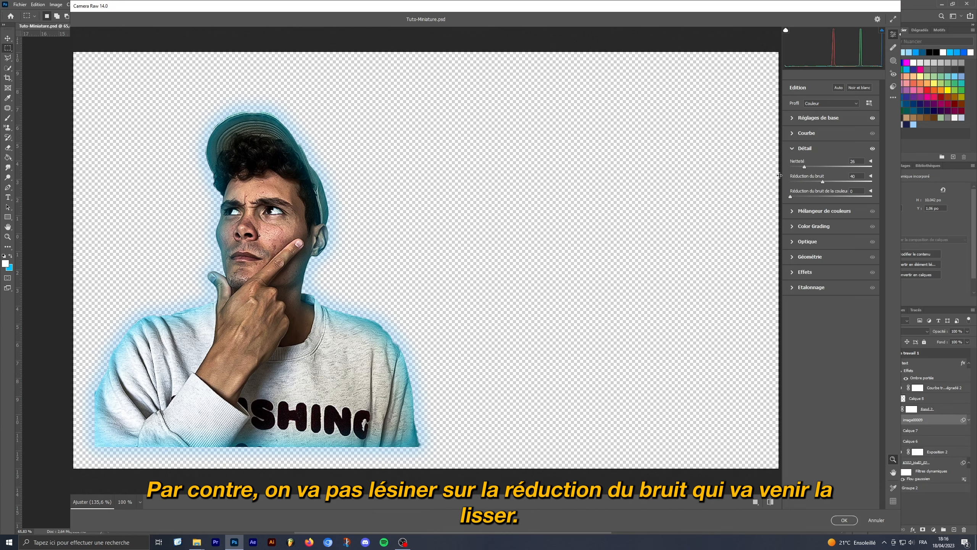
drag(821, 183, 832, 182)
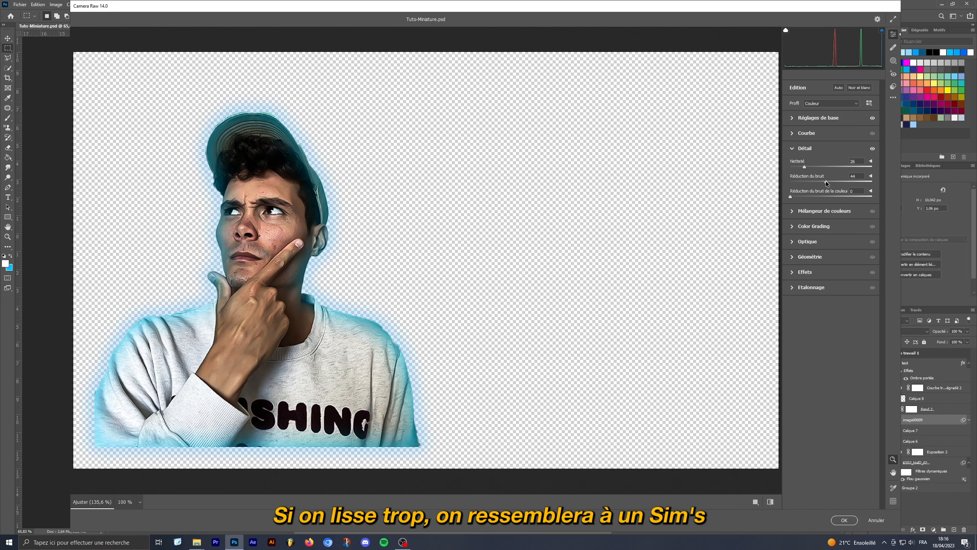
drag(823, 182, 822, 182)
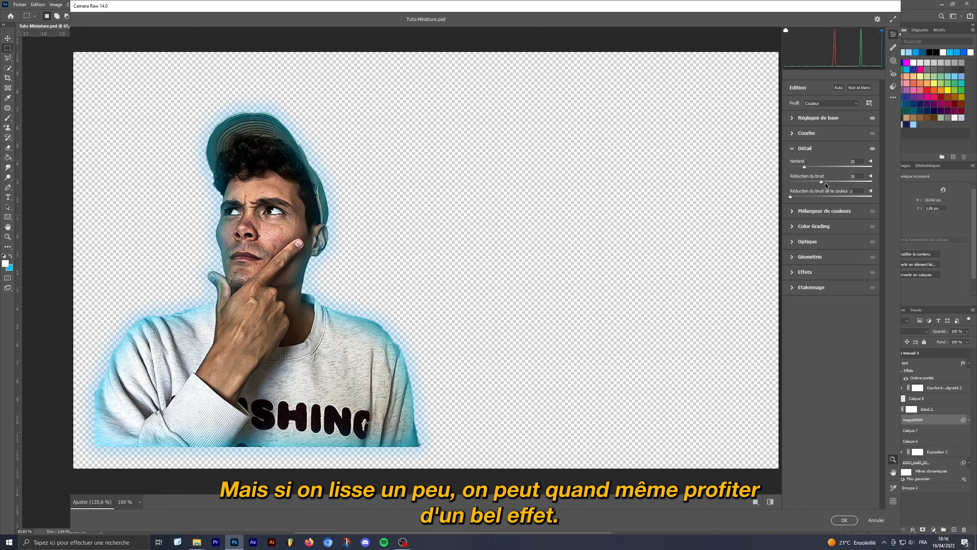
click(804, 149)
Shift the hue of the blues to -21 and of the violets to +8 in the colour mixer
click(806, 167)
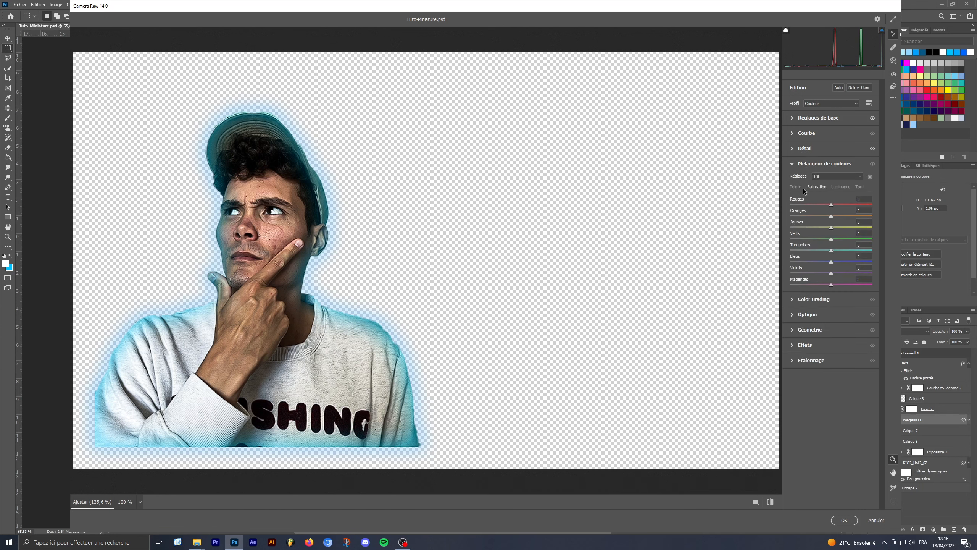
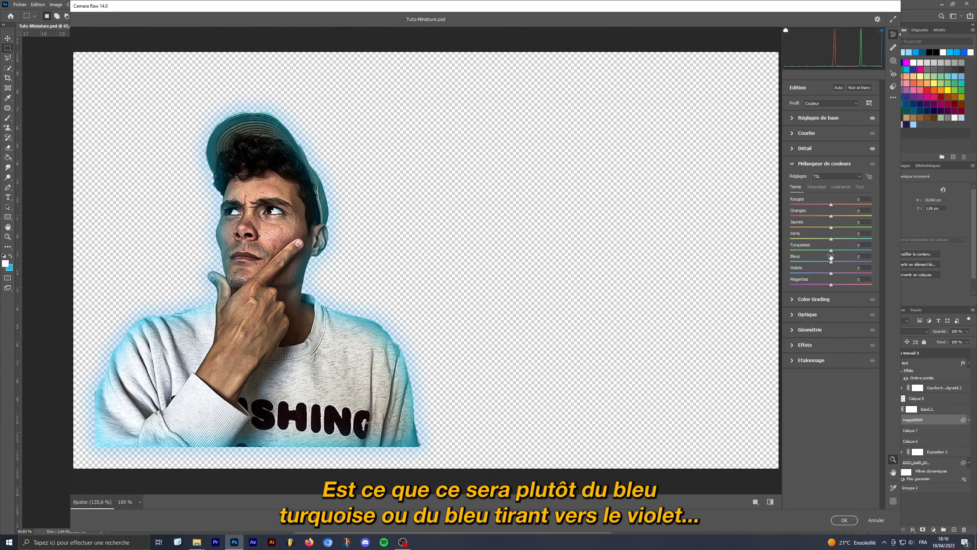
drag(832, 265, 826, 263)
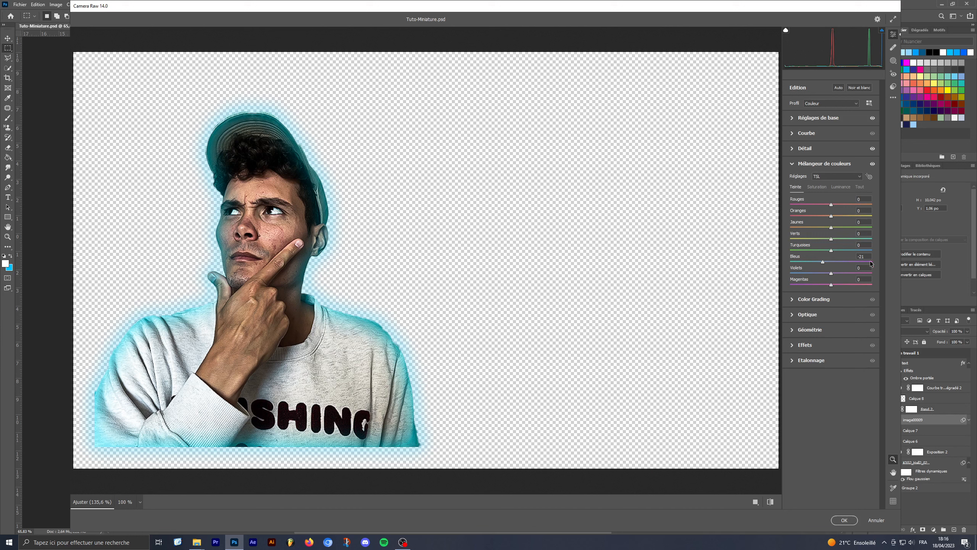
mouse_move(831, 275)
mouse_down()
mouse_move(820, 273)
mouse_move(849, 272)
mouse_move(822, 273)
mouse_move(834, 274)
mouse_up()
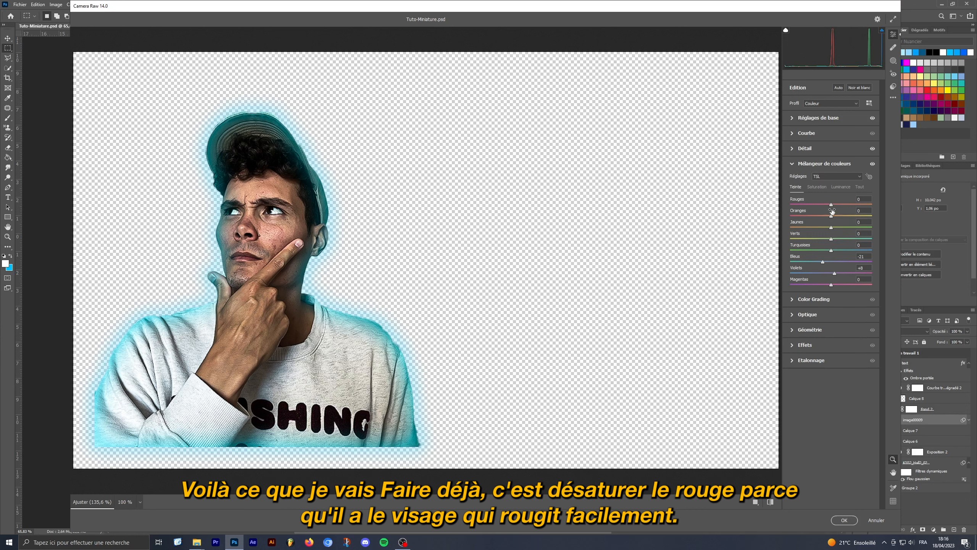
Lower the saturation of the reds to -28 and of the oranges to -3 to reduce the facial redness
click(820, 189)
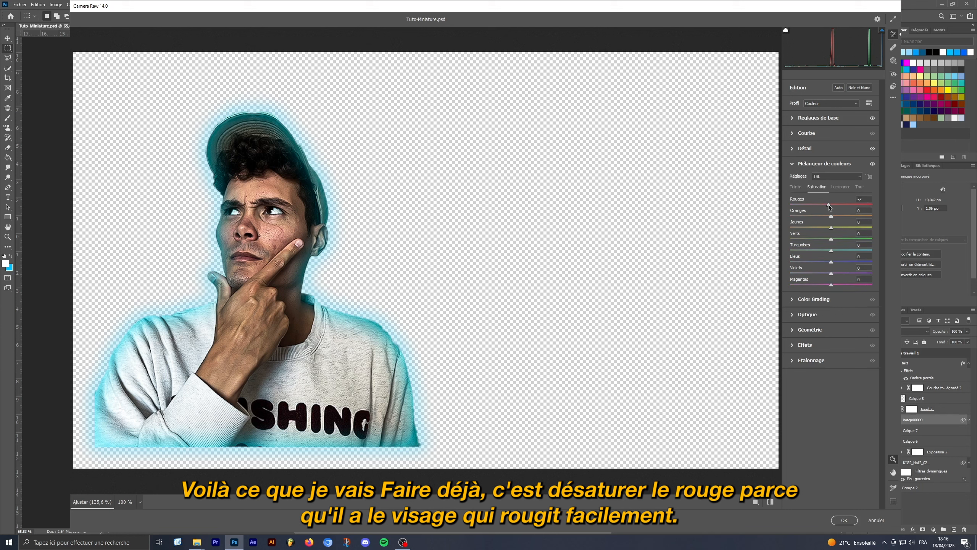
mouse_move(828, 205)
mouse_down()
mouse_move(798, 203)
mouse_move(820, 204)
mouse_up()
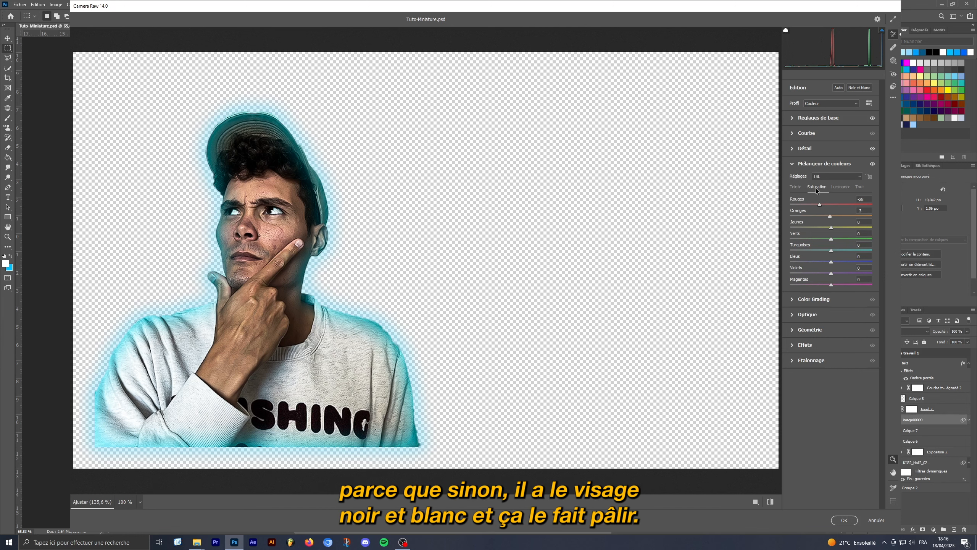
click(796, 186)
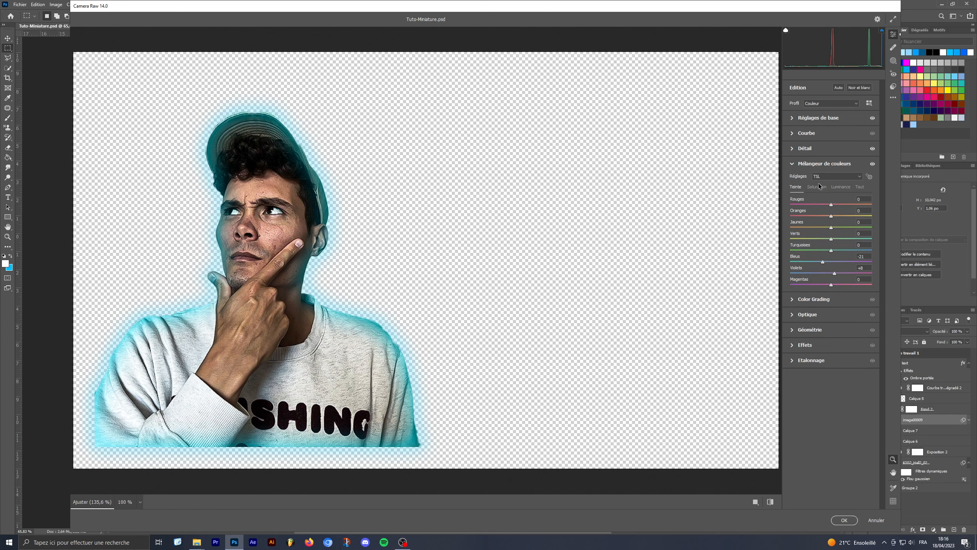
Brighten the skin by raising the luminance of the oranges to +28 and of the reds, and slightly lift the turquoises
click(840, 186)
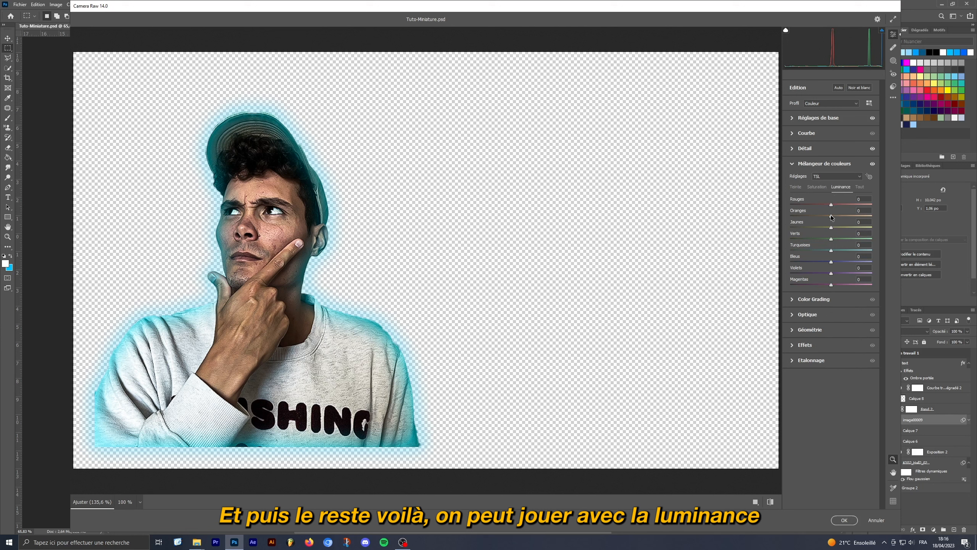
drag(831, 215, 842, 215)
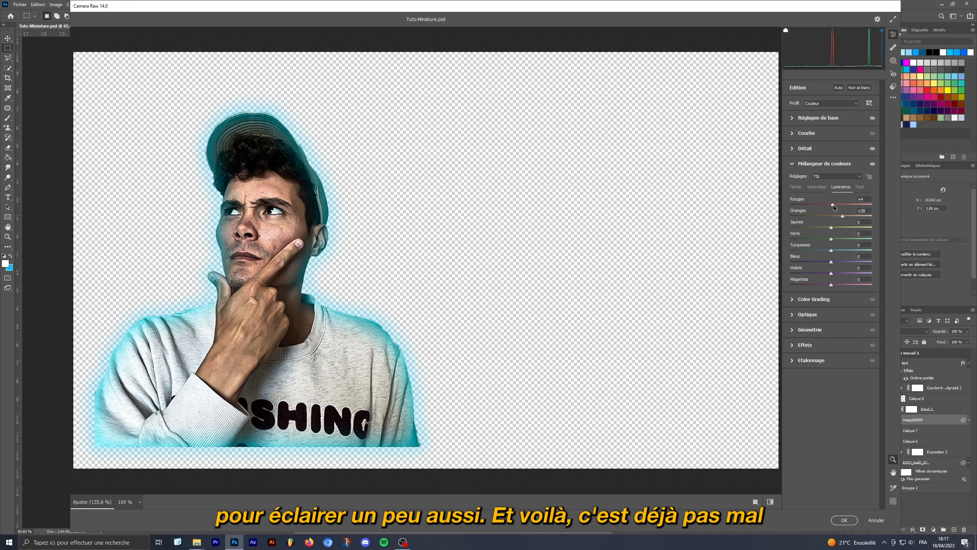
drag(833, 205, 844, 205)
mouse_move(831, 251)
mouse_down()
mouse_move(840, 250)
mouse_move(822, 250)
mouse_move(833, 250)
mouse_up()
Grade the portrait with blue-tinted shadows, slightly orange highlights and a faint green in the midtones
click(812, 301)
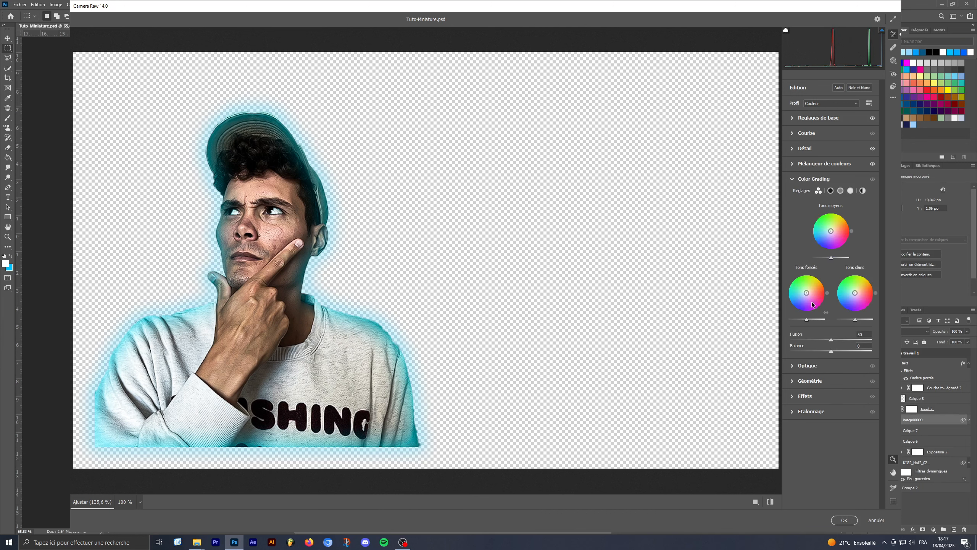
drag(807, 292, 789, 302)
mouse_move(876, 293)
mouse_down()
mouse_move(874, 284)
mouse_move(857, 292)
mouse_up()
drag(830, 230, 830, 228)
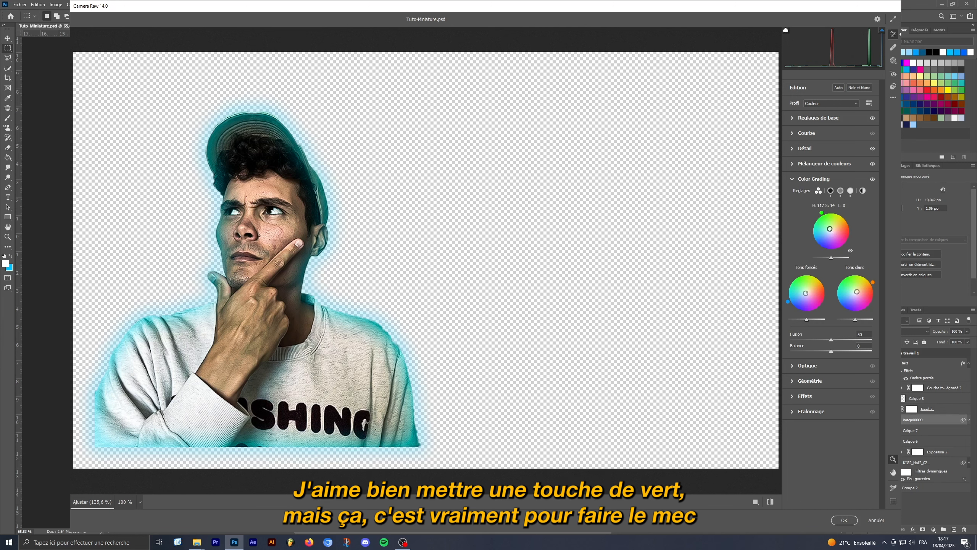
drag(830, 229, 830, 230)
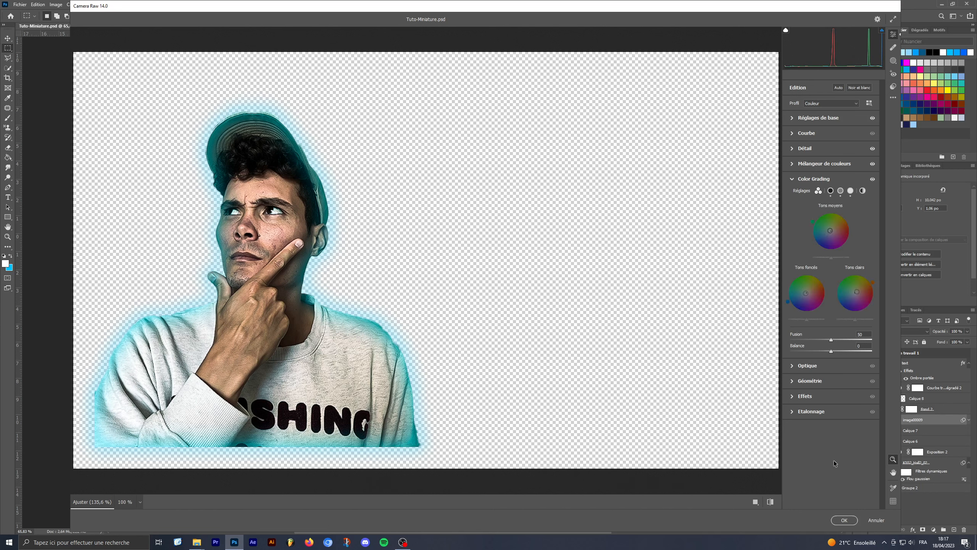
Add a touch of grain to the portrait and apply the Camera Raw filter
click(804, 396)
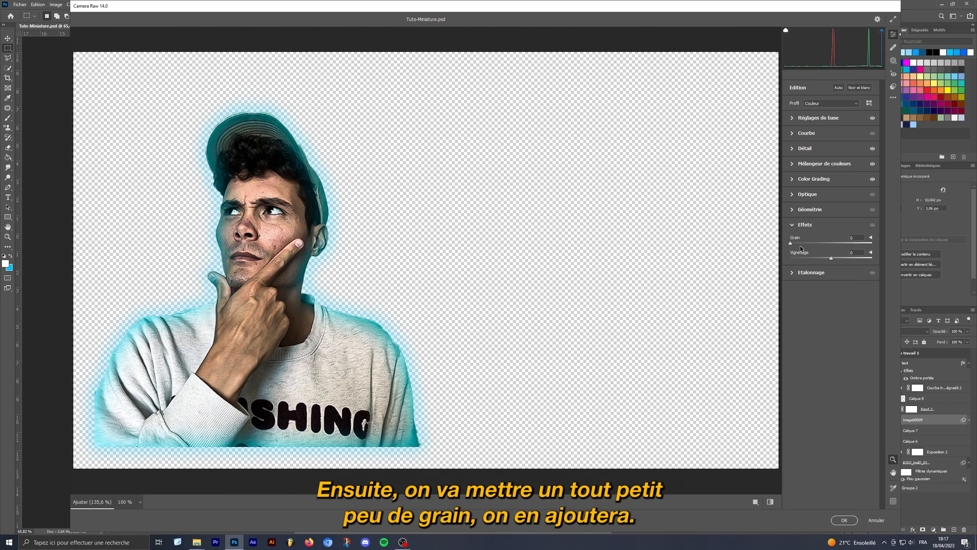
click(792, 225)
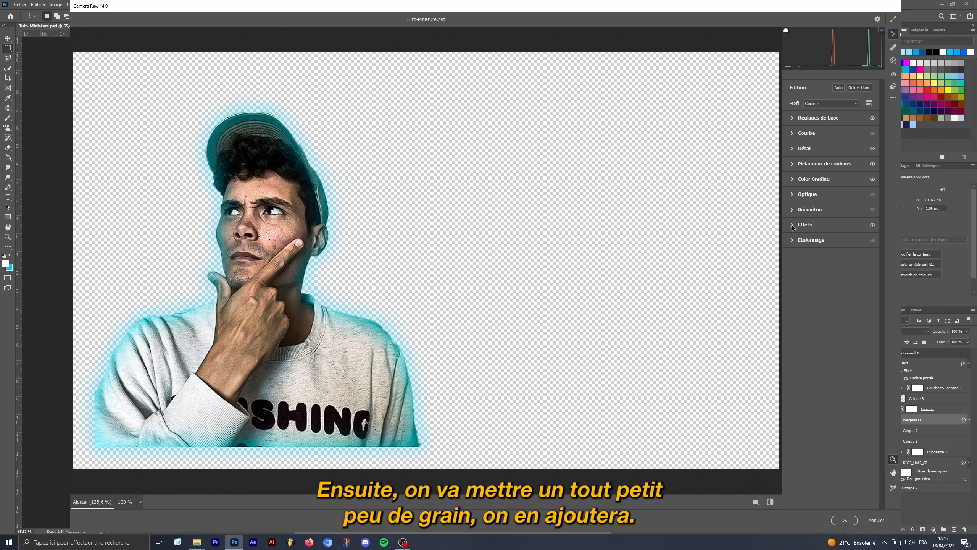
click(792, 194)
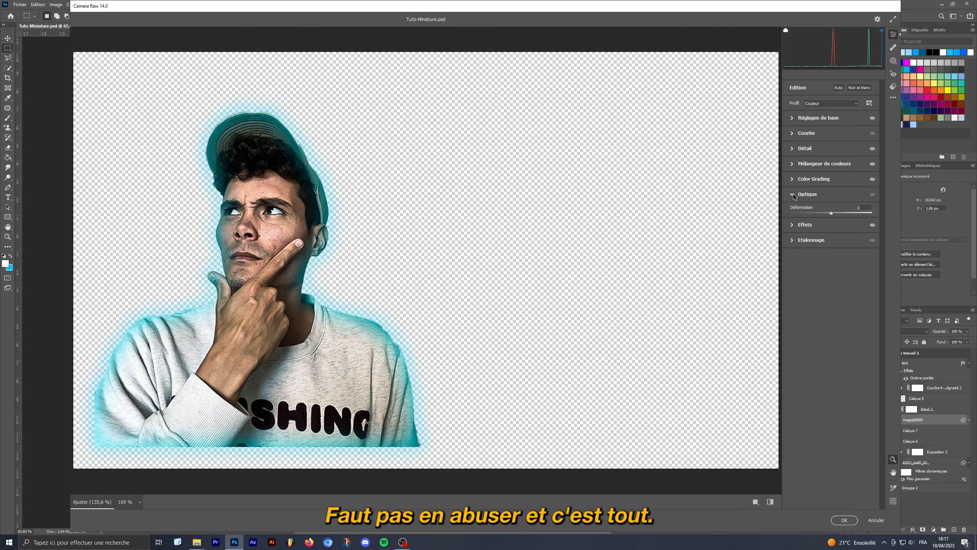
click(793, 195)
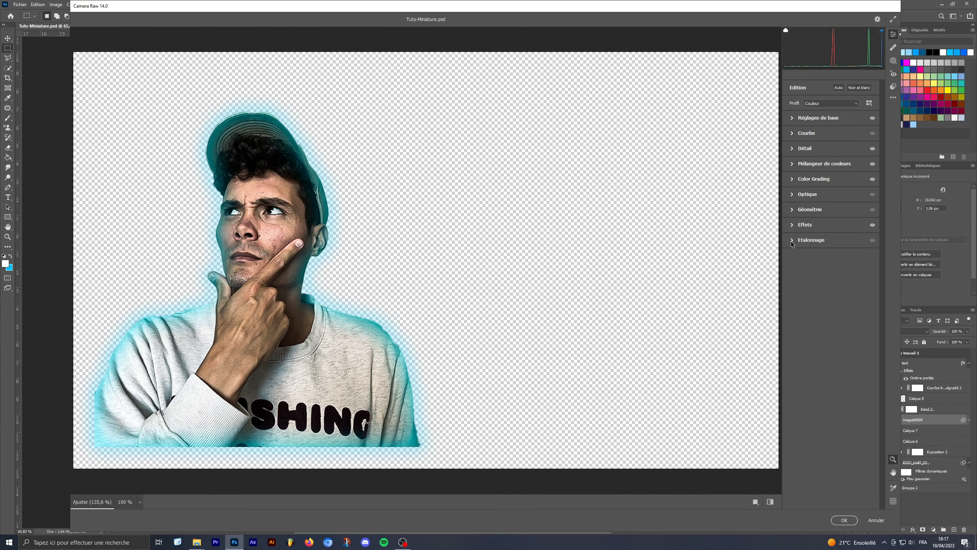
click(844, 521)
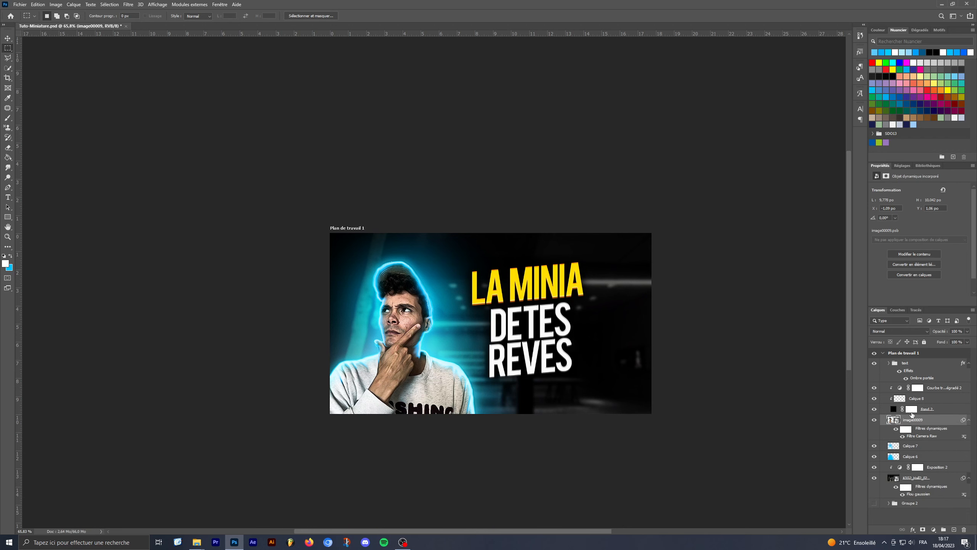
Group the portrait smart object with the layers above it up to the curves adjustment and name the group Perso
scroll(912, 419, up, 1)
shift+click(932, 389)
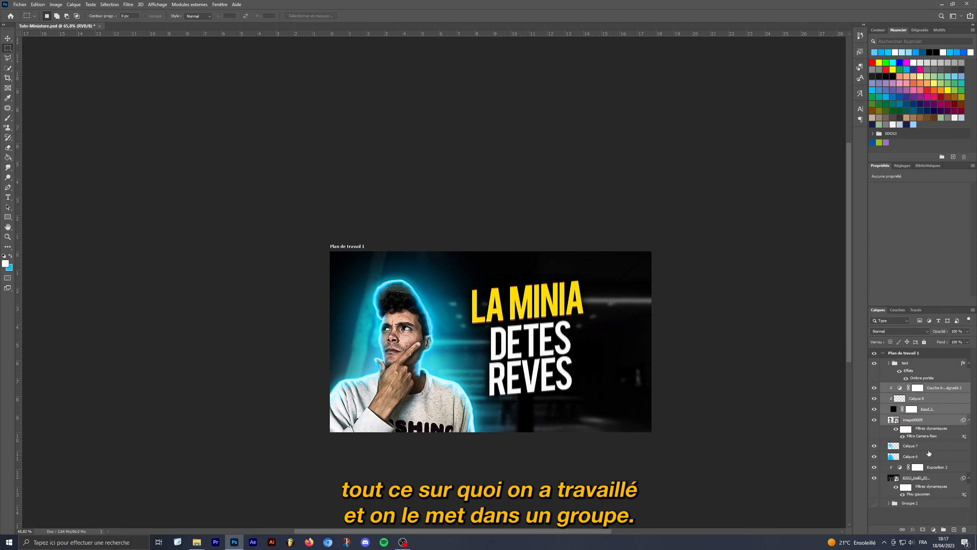
key(ctrl+g)
double_click(911, 387)
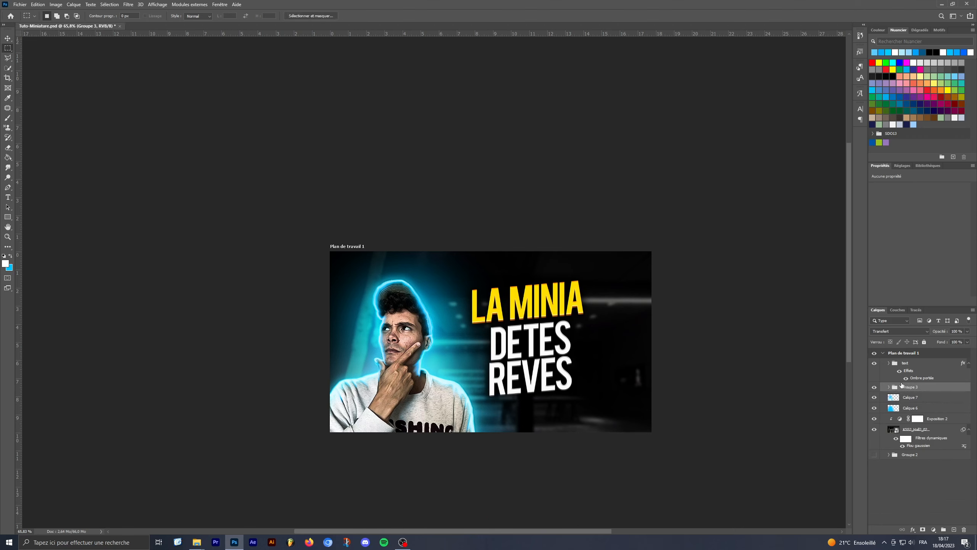
text(Perso)
key(Return)
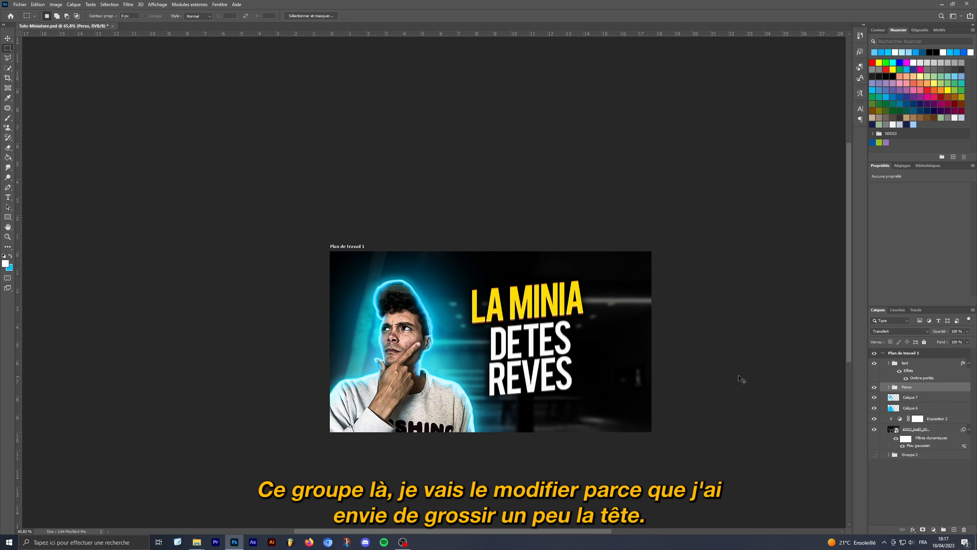
Enlarge the Perso group and reposition it so the head and shoulders fill more of the thumbnail's left side
key(ctrl+t)
click(510, 208)
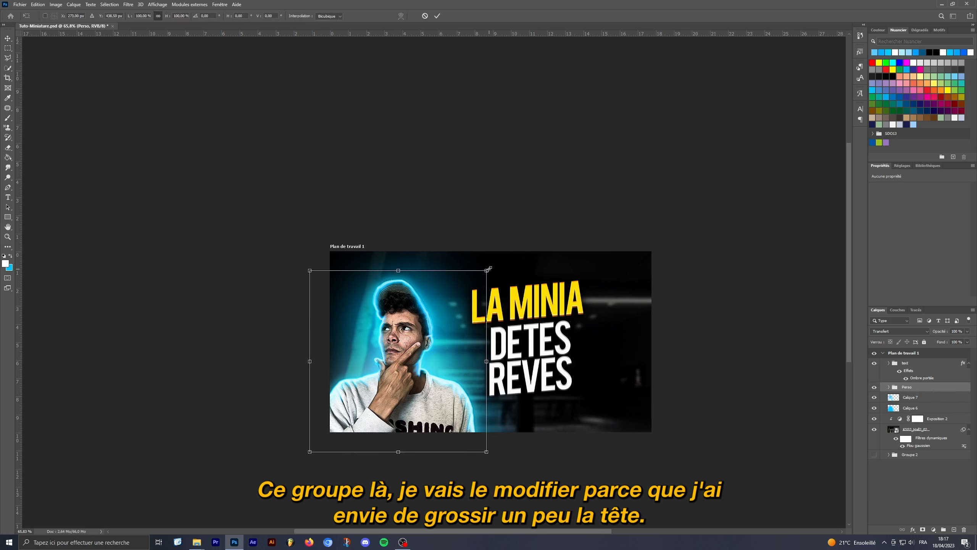
drag(489, 268, 535, 221)
drag(457, 294, 437, 329)
key(Return)
key(m)
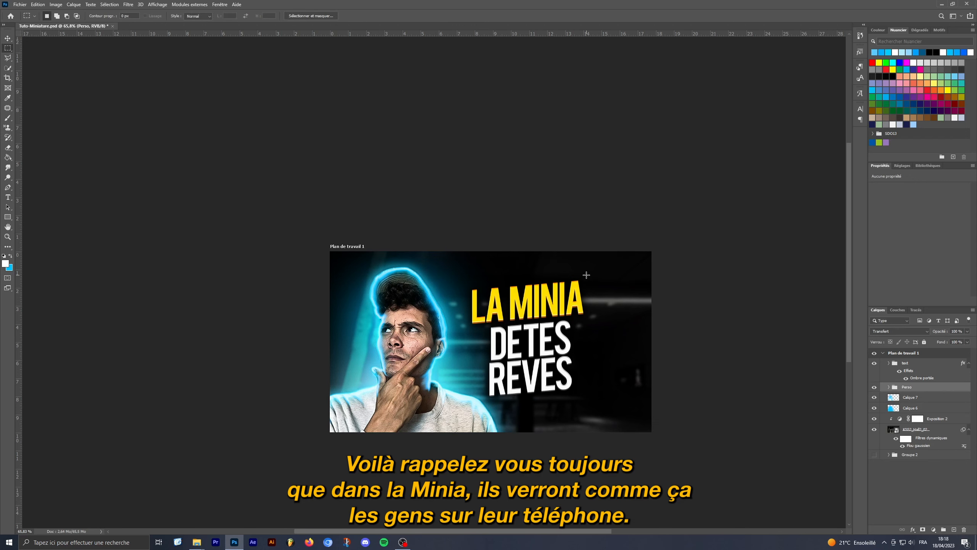
Check how readable the portrait and title are when the thumbnail is shown at phone size
key(ctrl+minus)
key(ctrl+minus)
key(ctrl+minus)
key(ctrl+minus)
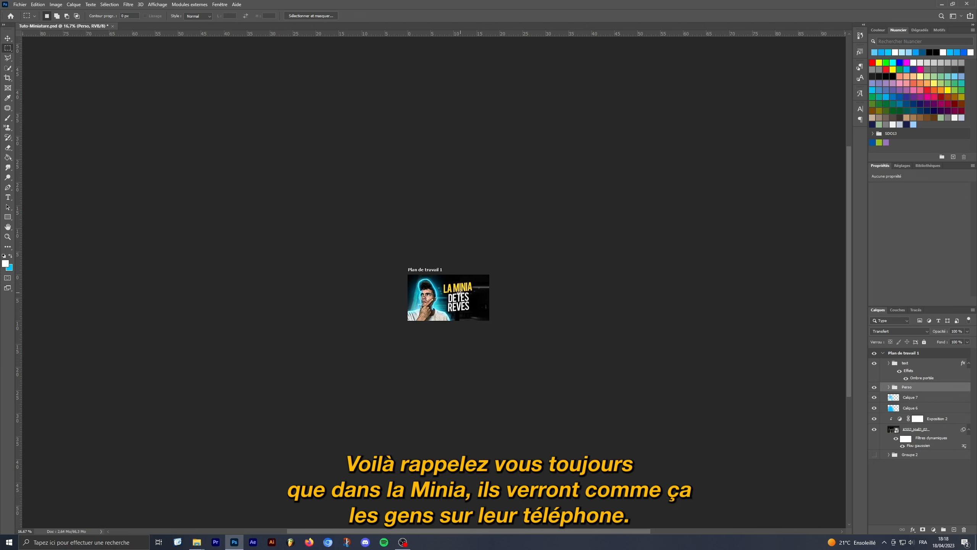
key(ctrl+plus)
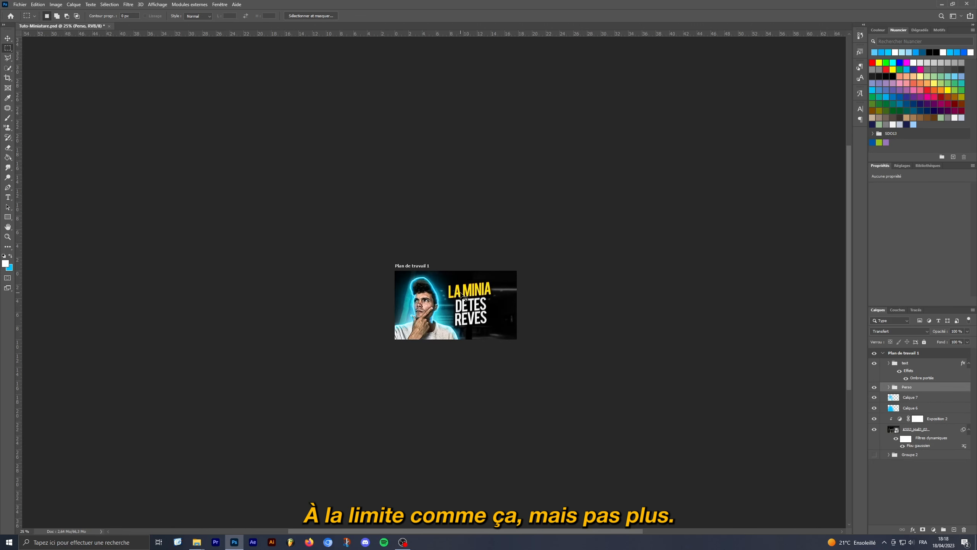
key(ctrl+plus)
key(ctrl+plus)
key(ctrl+plus)
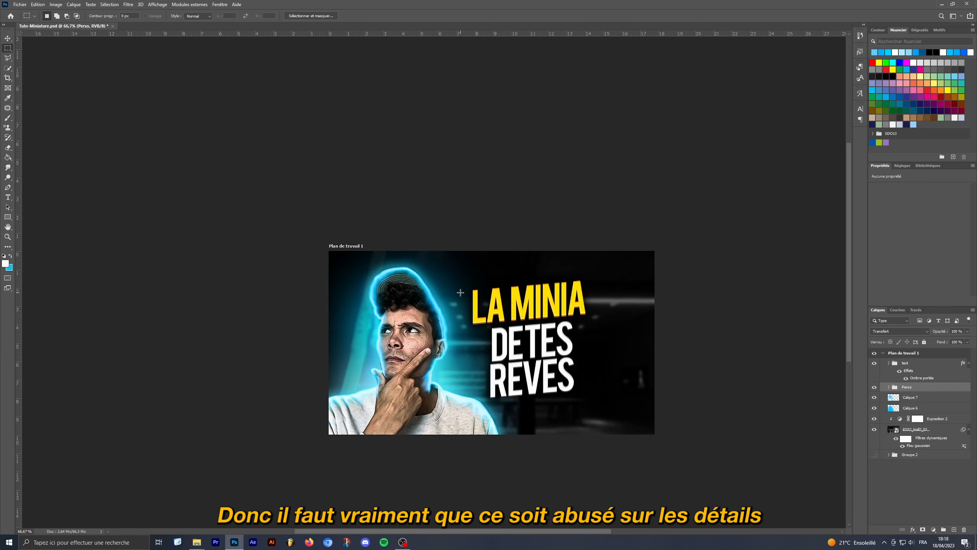
Place the sparks PNG above the Perso group and enlarge it to cover the whole thumbnail
drag(447, 531, 472, 531)
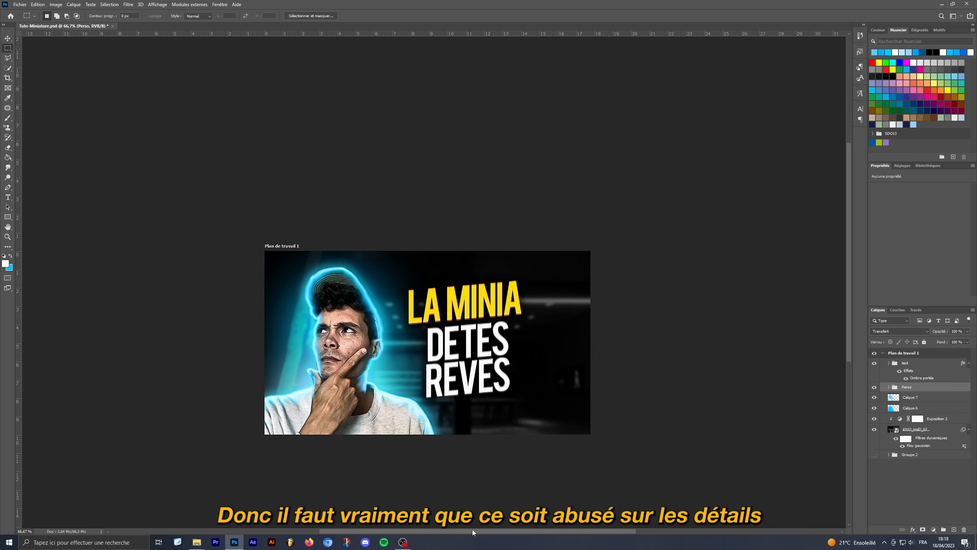
key(ctrl+plus)
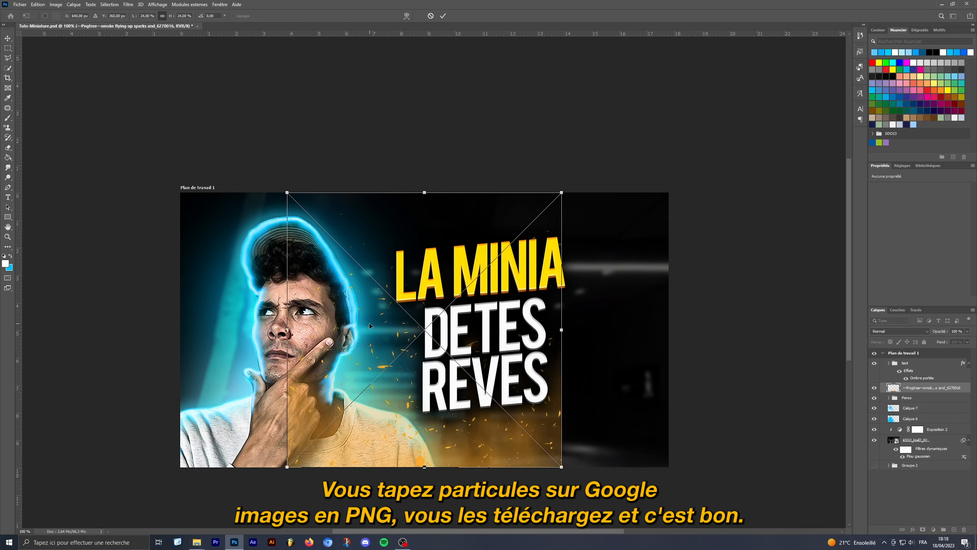
drag(369, 322, 251, 329)
drag(452, 199, 714, 107)
drag(508, 238, 494, 329)
key(Return)
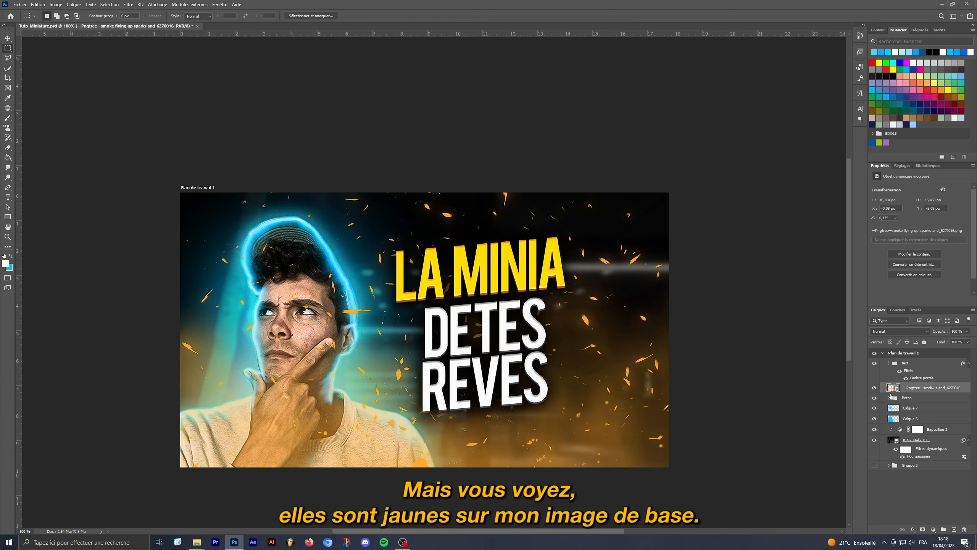
Add a Hue/Saturation adjustment with hue +160 and clip it to the sparks layer
click(935, 530)
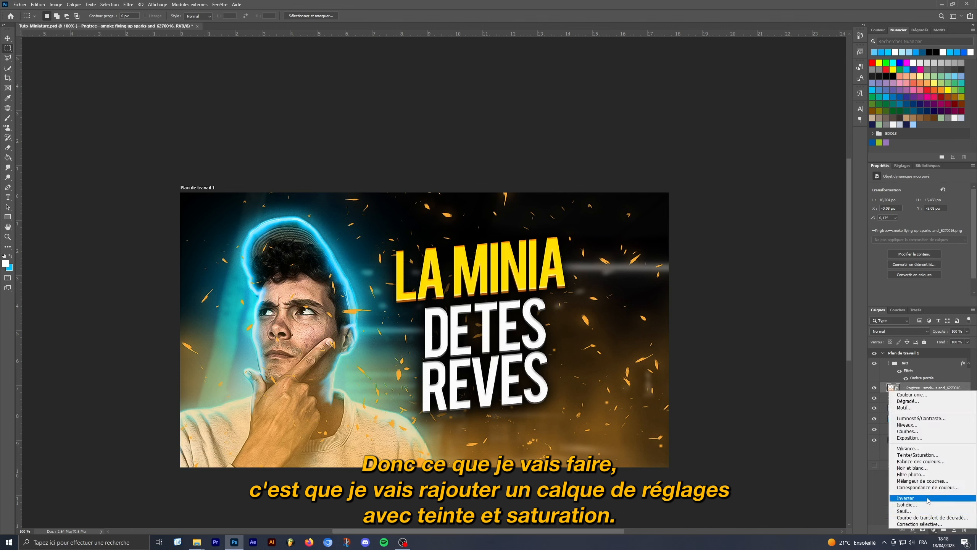
click(919, 457)
drag(920, 221, 963, 222)
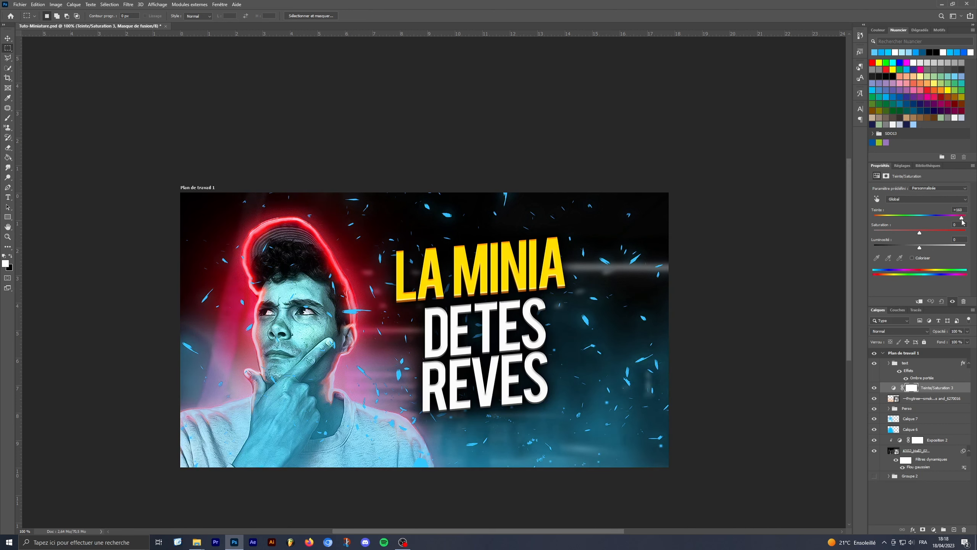
click(960, 391)
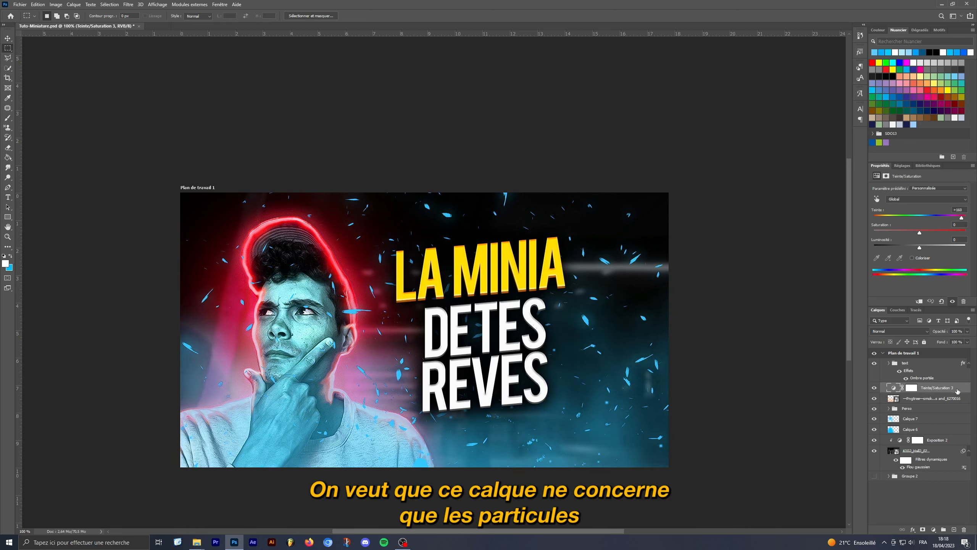
alt+click(934, 392)
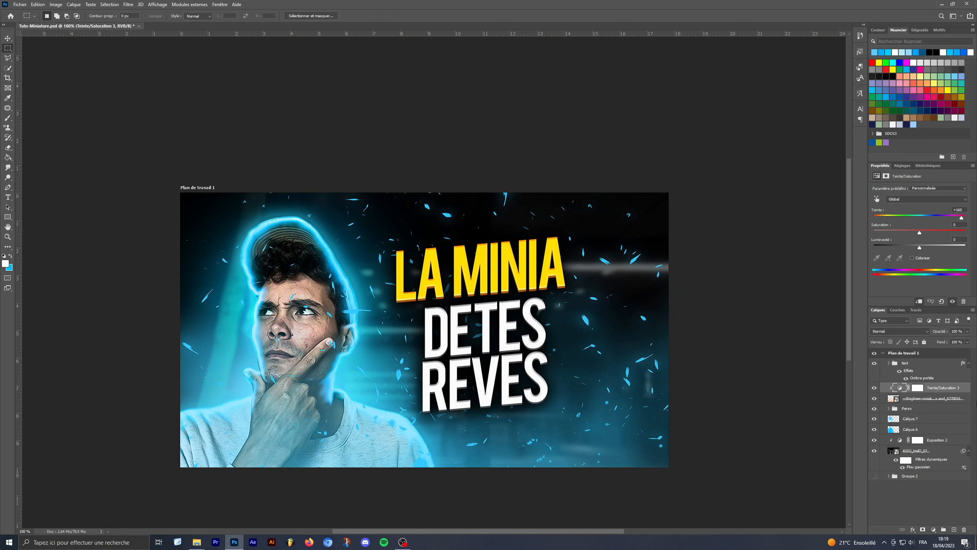
Move the sparks and their Hue/Saturation adjustment beneath the portrait and blue glow layers, with Exposition 2 directly below them
shift+click(969, 399)
drag(948, 386, 942, 448)
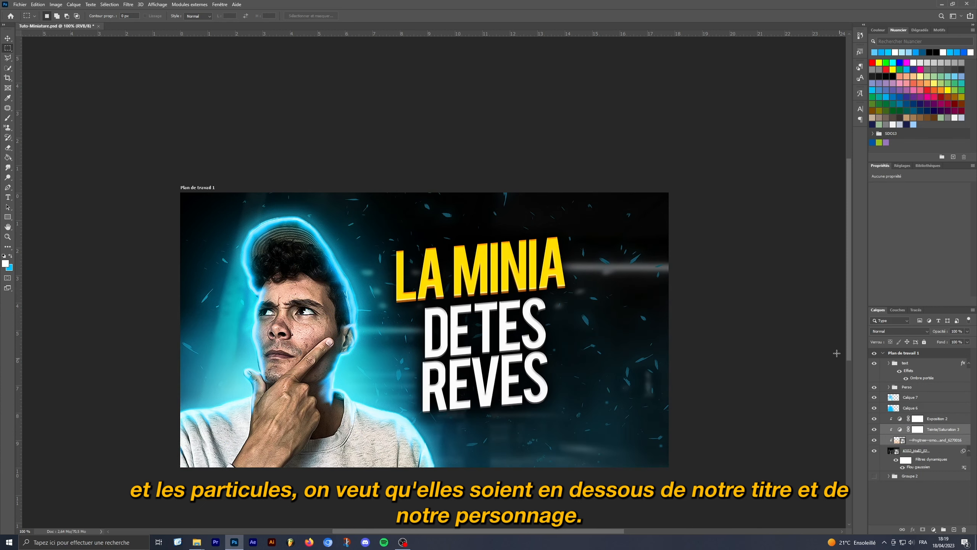
click(950, 431)
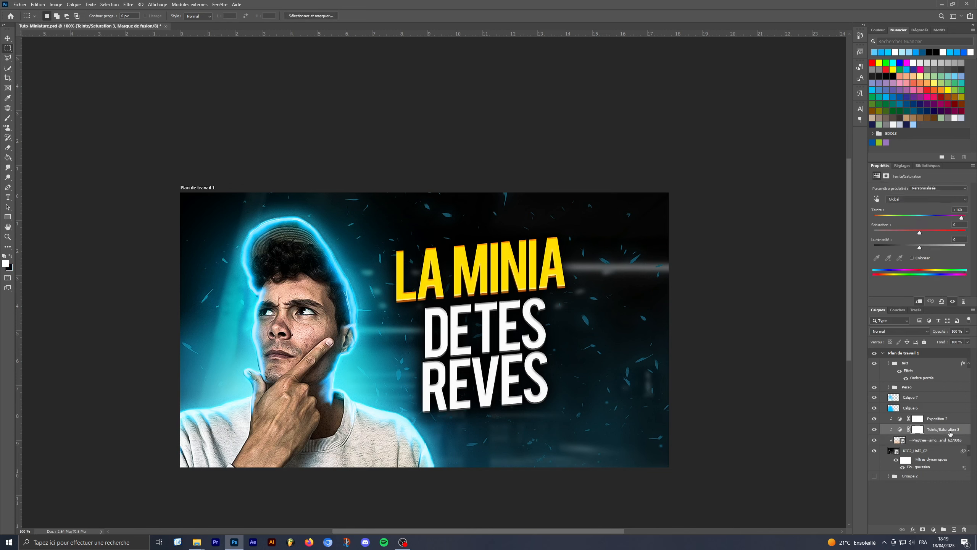
click(939, 420)
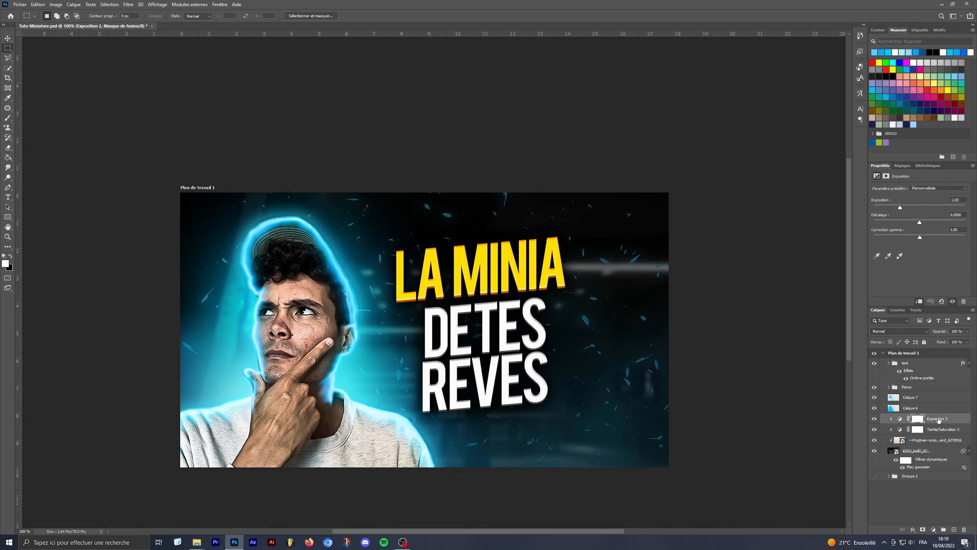
drag(939, 420, 939, 451)
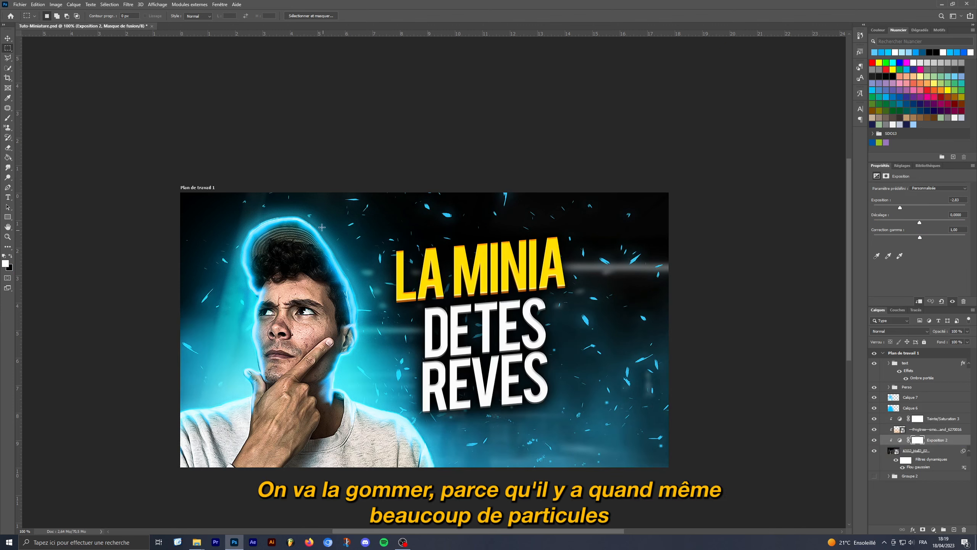
Set the Eraser to a soft 347 px brush at 70% opacity
click(7, 147)
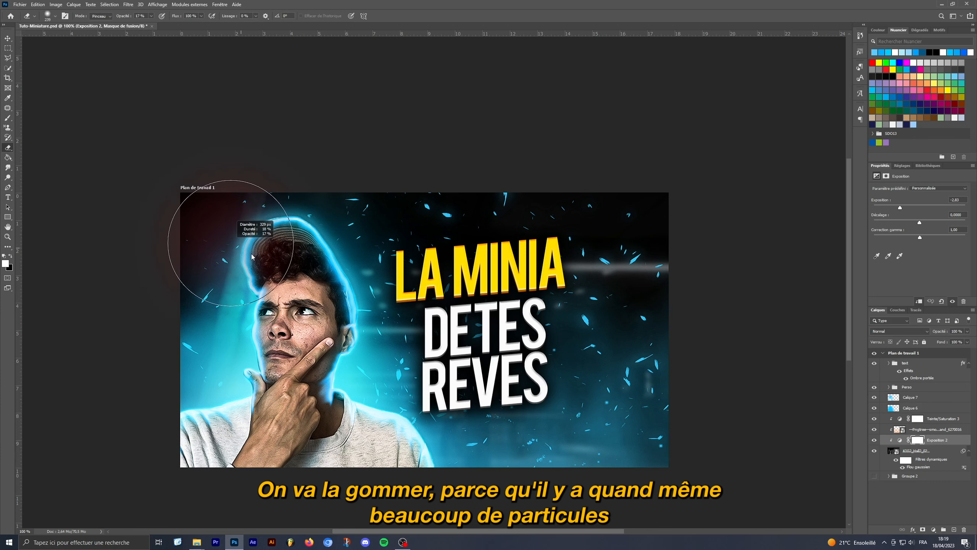
click(56, 16)
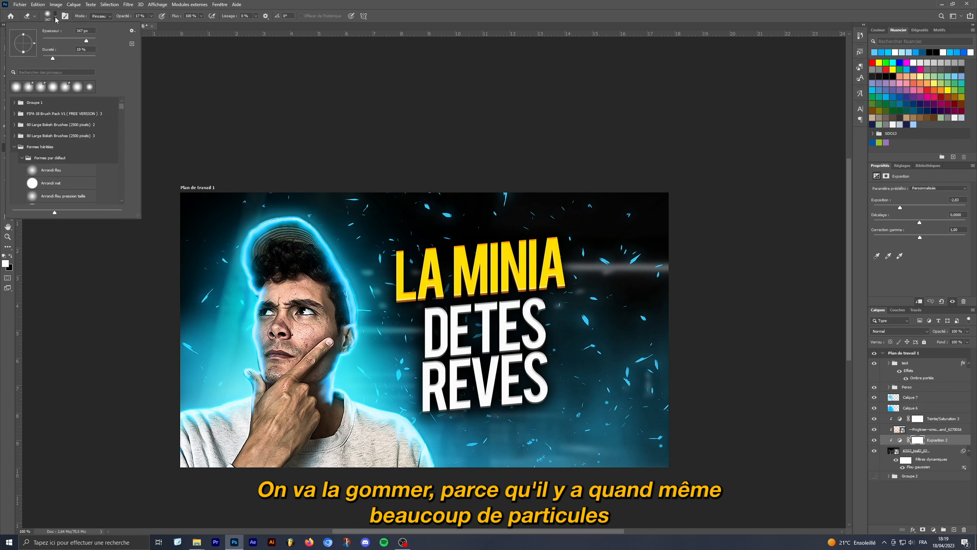
drag(262, 206, 375, 206)
click(152, 16)
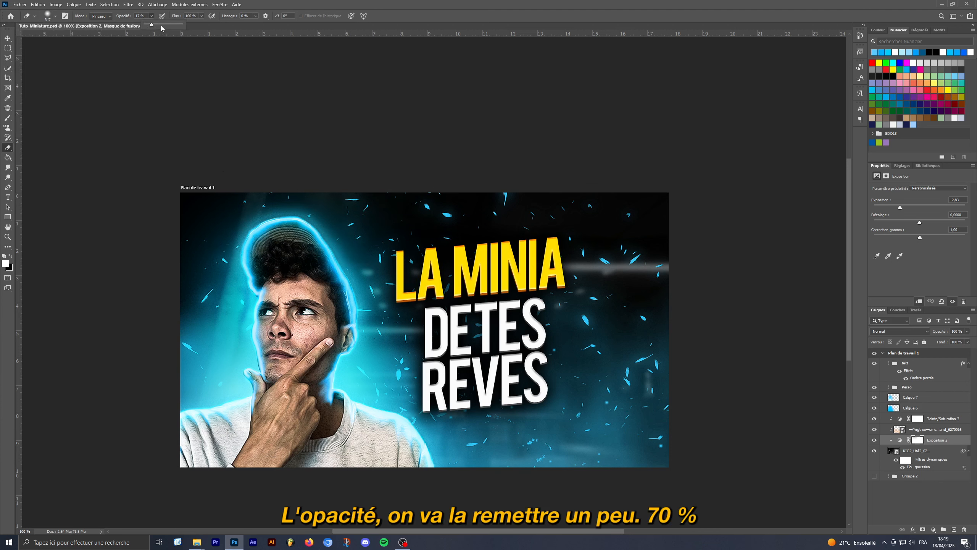
mouse_move(262, 233)
mouse_down()
mouse_move(271, 223)
mouse_move(597, 227)
mouse_move(690, 259)
mouse_up()
key(ctrl+z)
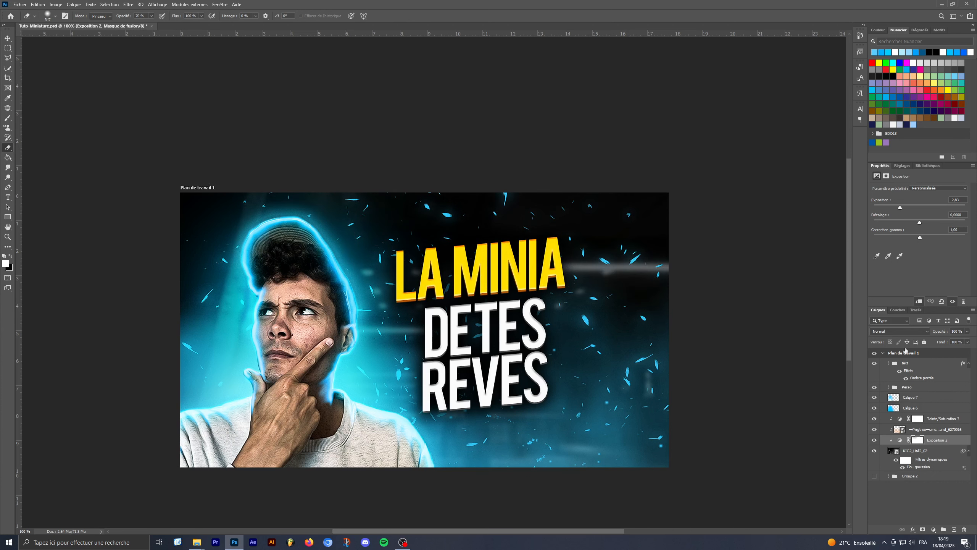
Rasterize the sparks layer and erase some of the sparks around the head and title
click(933, 419)
click(938, 431)
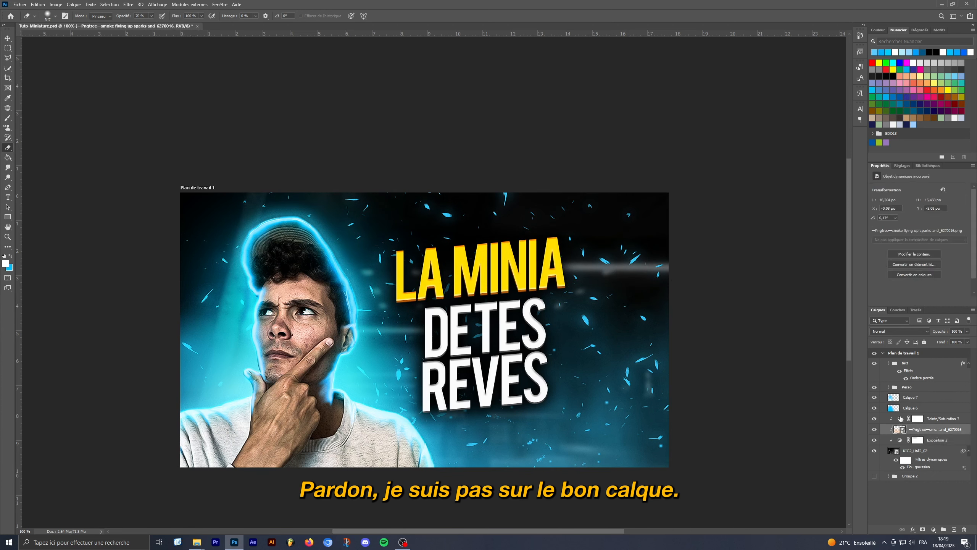
click(496, 254)
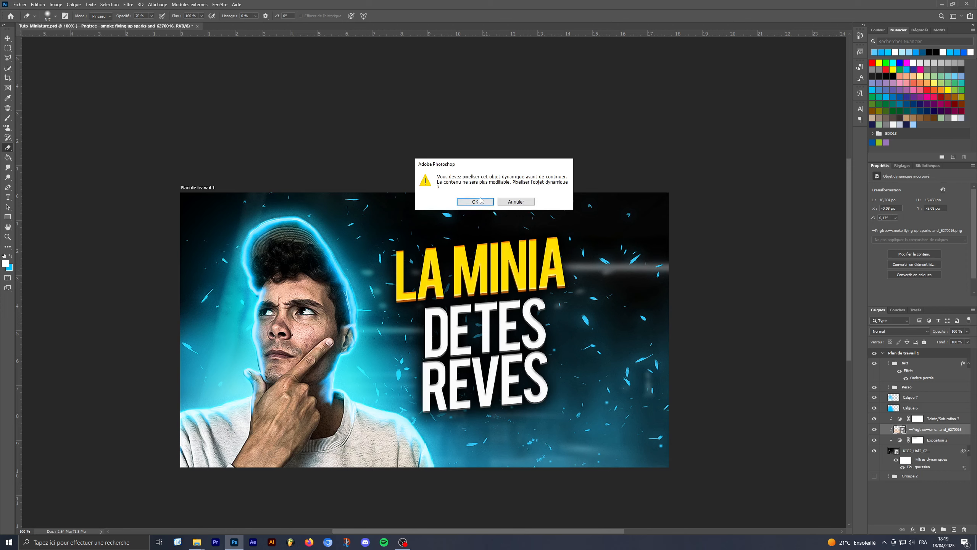
click(470, 202)
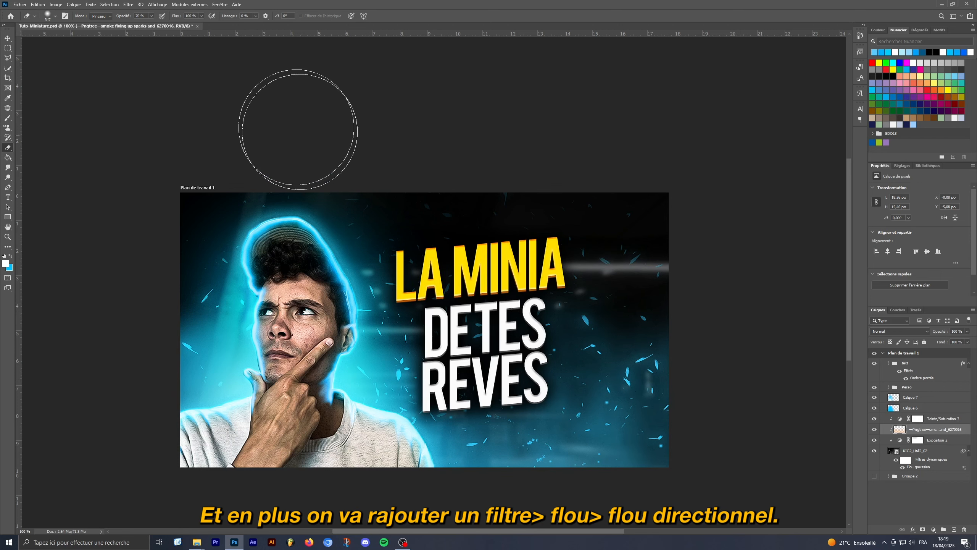
Convert the sparks layer to a smart object
click(128, 4)
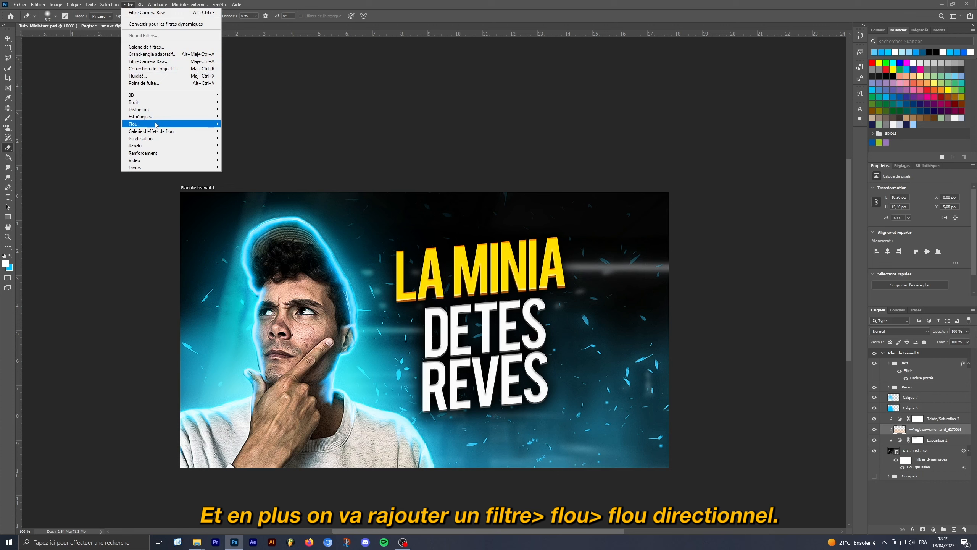
mouse_move(162, 124)
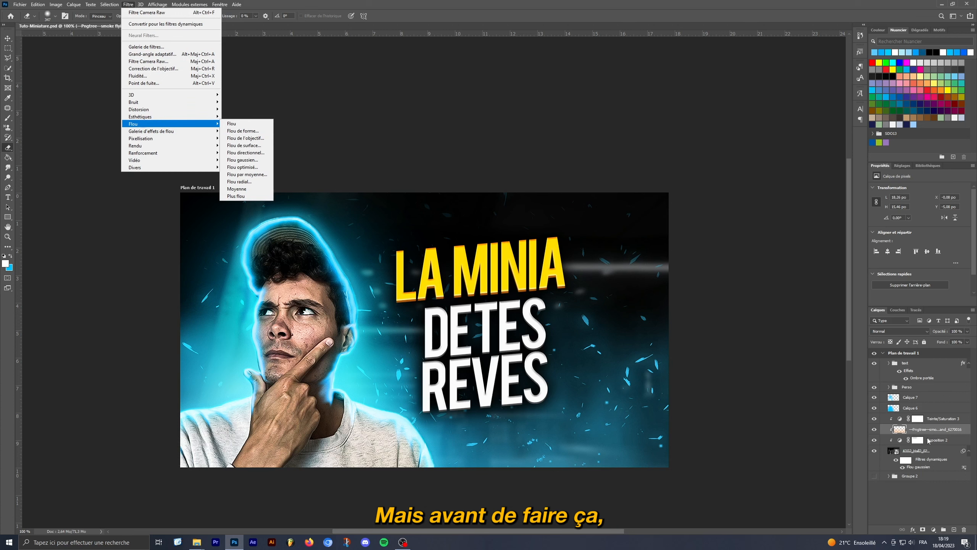
click(917, 418)
click(921, 433)
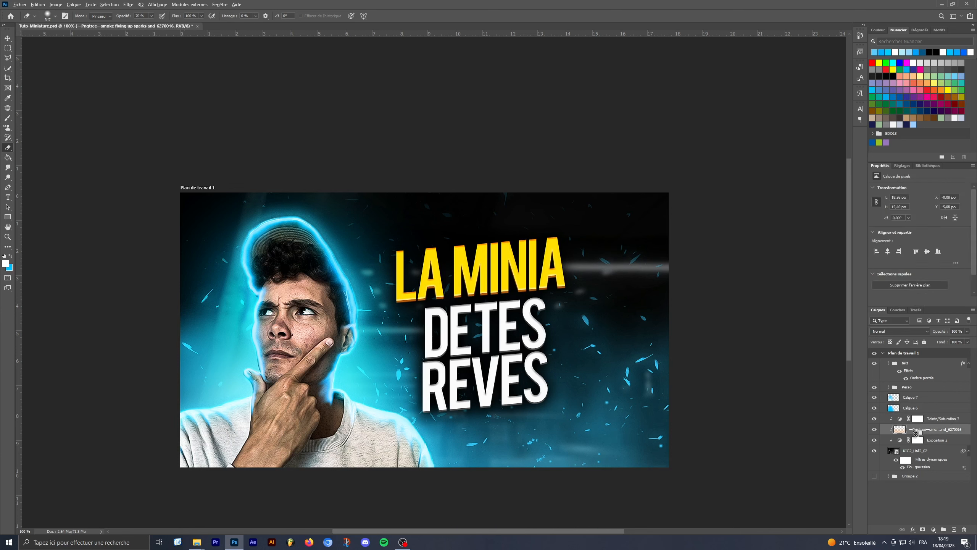
right_click(911, 434)
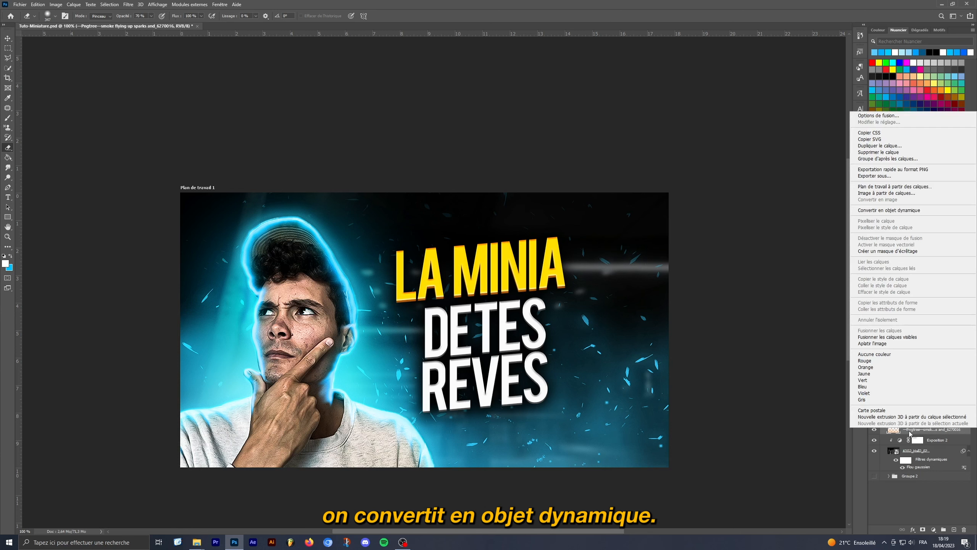
click(884, 210)
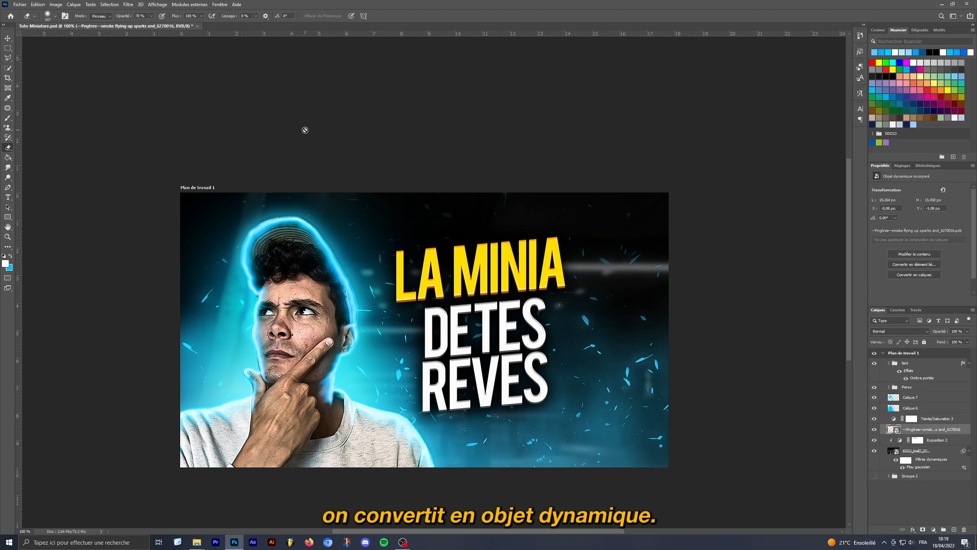
Apply a Motion Blur with a distance of 4 pixels to the sparks smart object
click(129, 4)
mouse_move(204, 124)
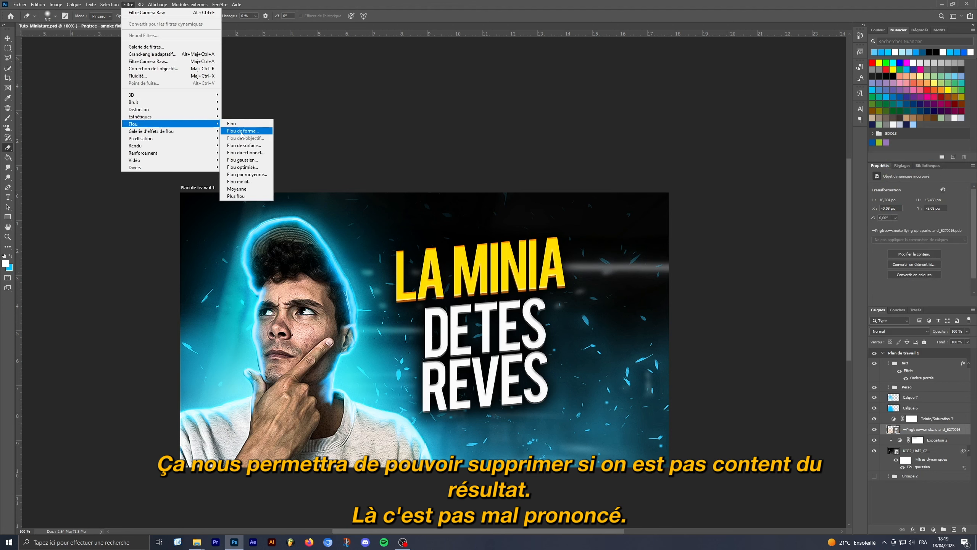
click(245, 154)
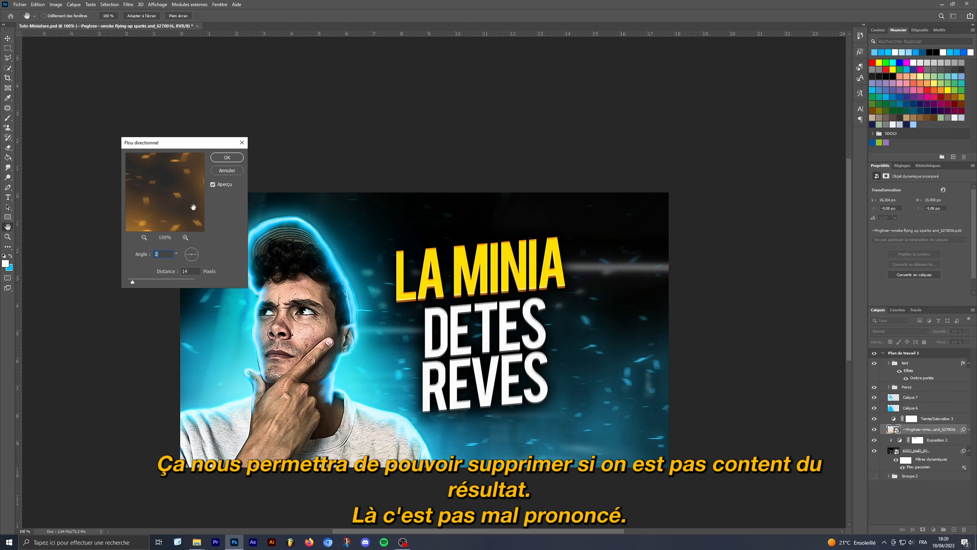
drag(131, 279, 129, 281)
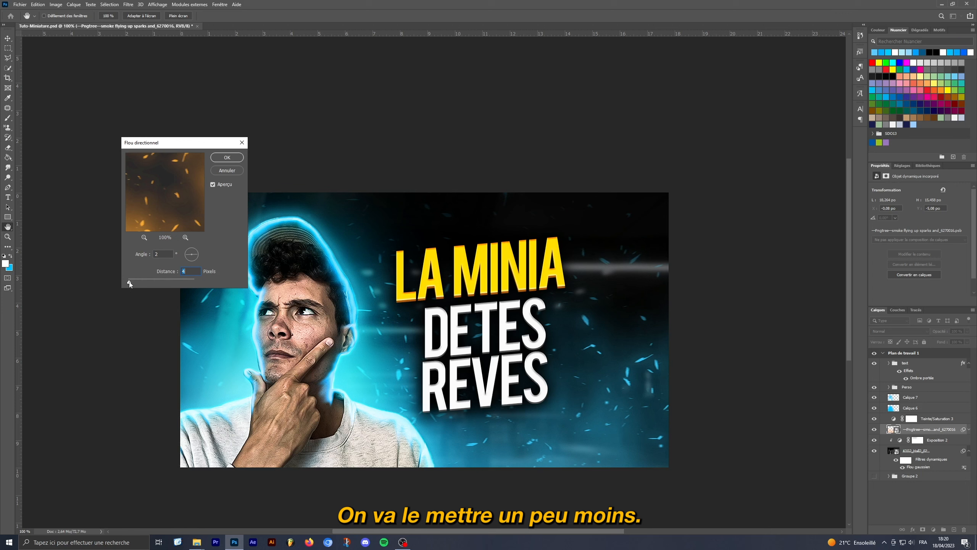
click(227, 158)
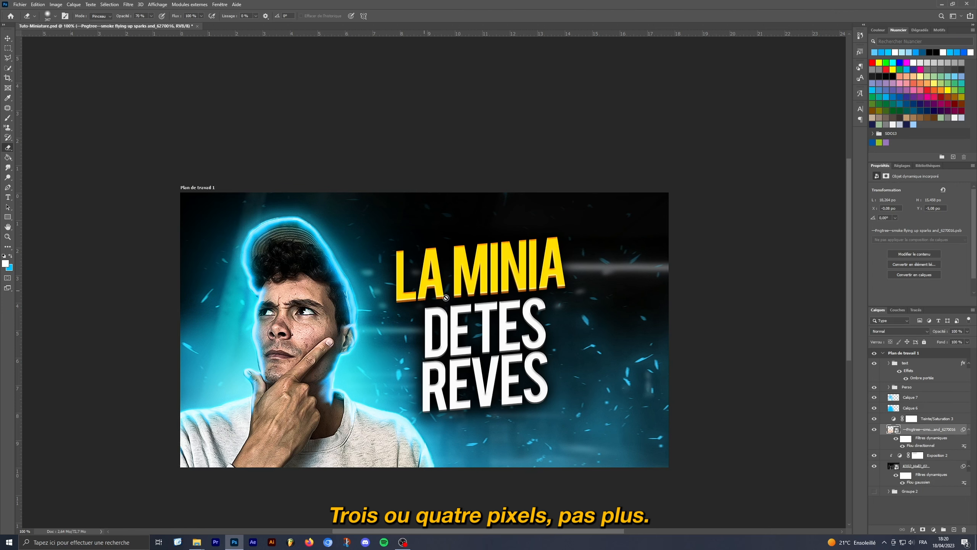
Place the Camera.png image directly above the sparks' Hue/Saturation adjustment
click(937, 420)
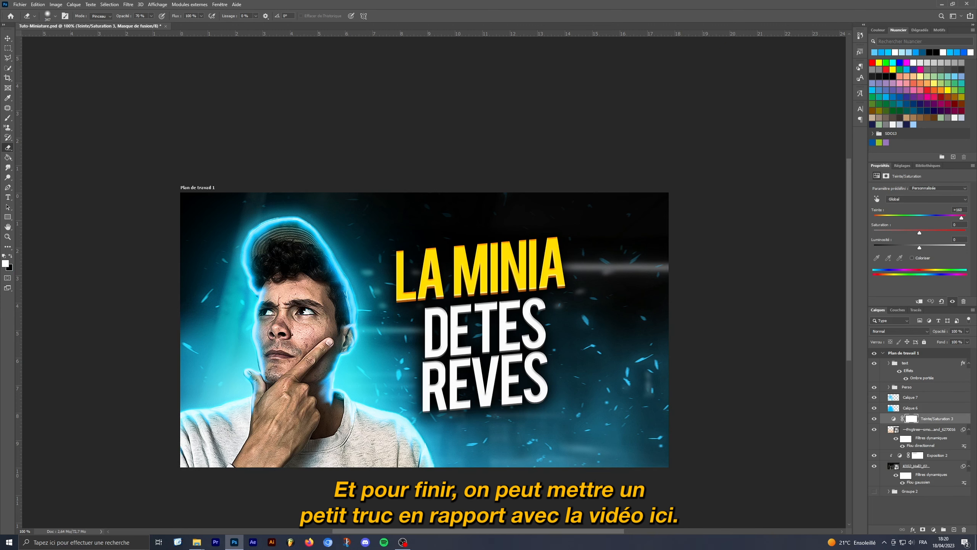
key(alt+Tab)
drag(1, 269, 363, 316)
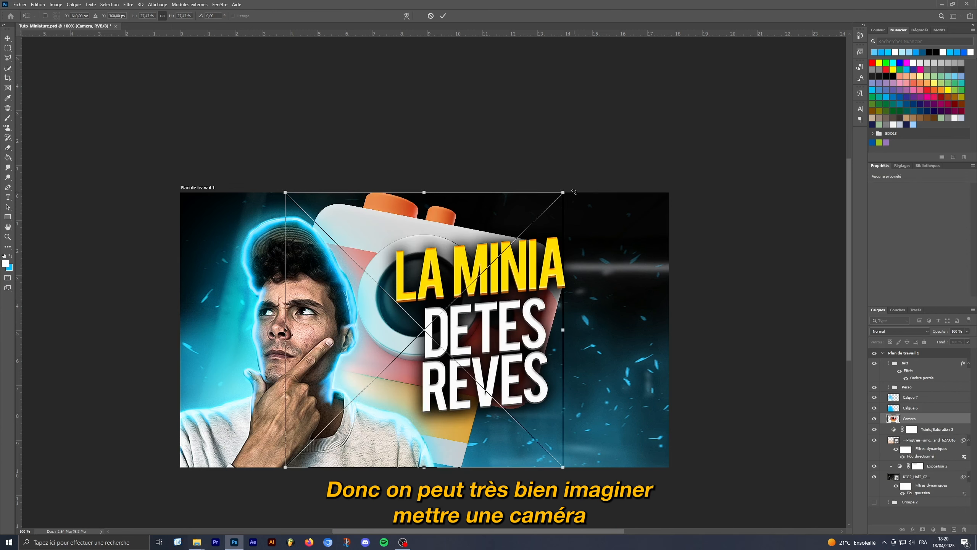
click(443, 15)
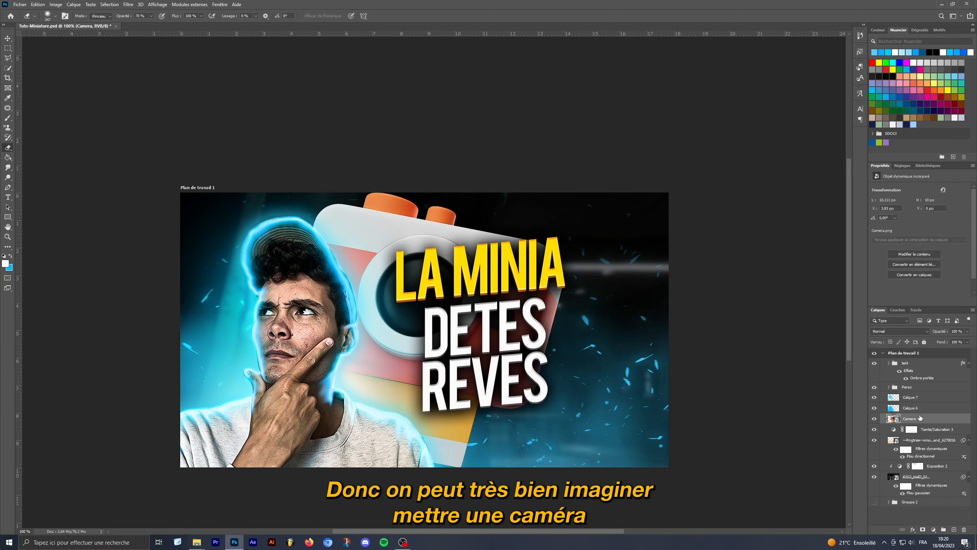
Bring the Camera layer to the top of the stack, scale it to about 3 in wide and place it near the artboard's upper-right corner
drag(920, 418, 916, 358)
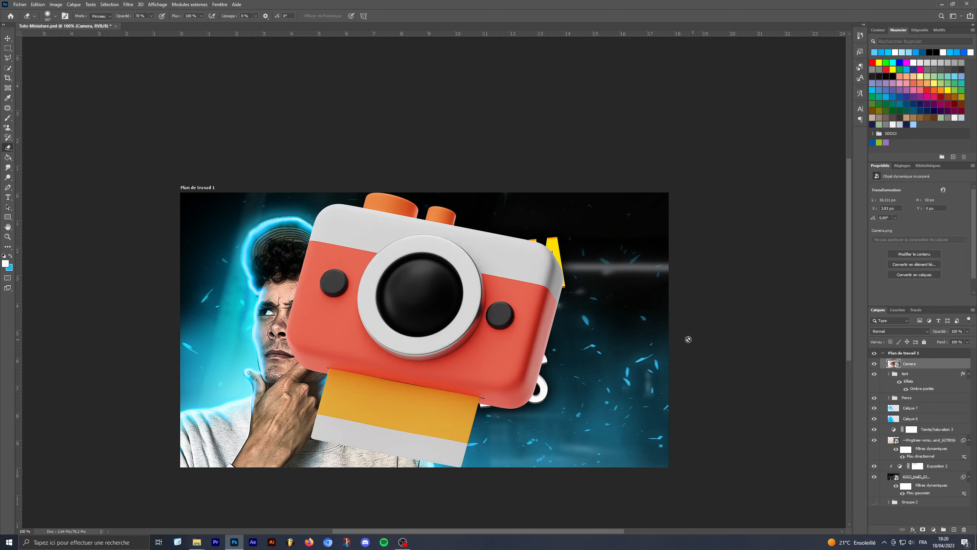
key(ctrl+t)
drag(566, 191, 624, 221)
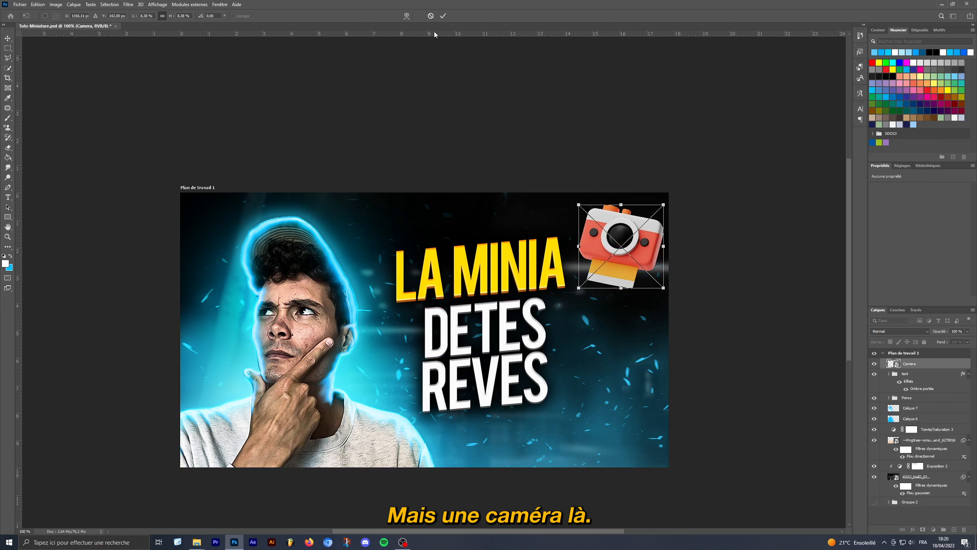
click(443, 15)
Duplicate the camera three times, beside the cap and near the upper-left and lower-right corners, and tilt the upper-left copy counterclockwise
key(e)
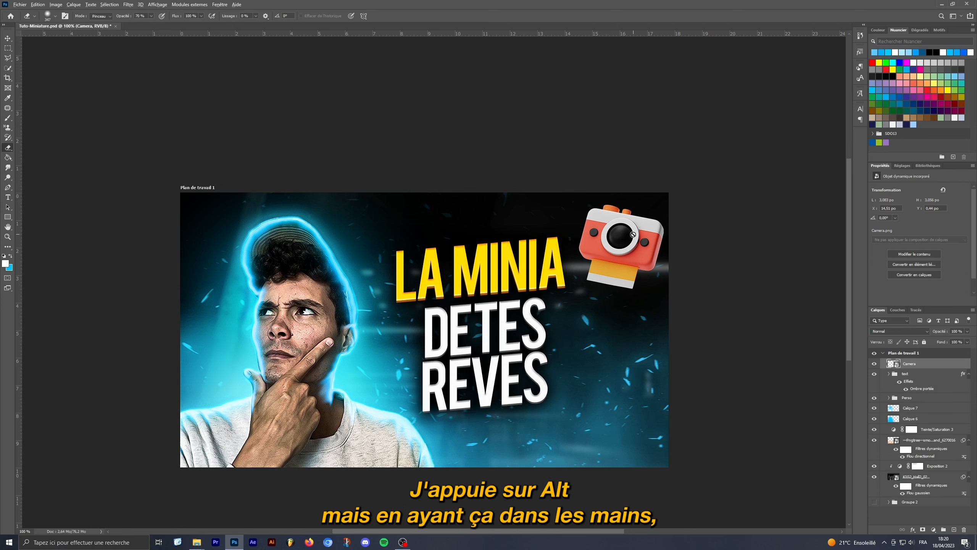
click(7, 39)
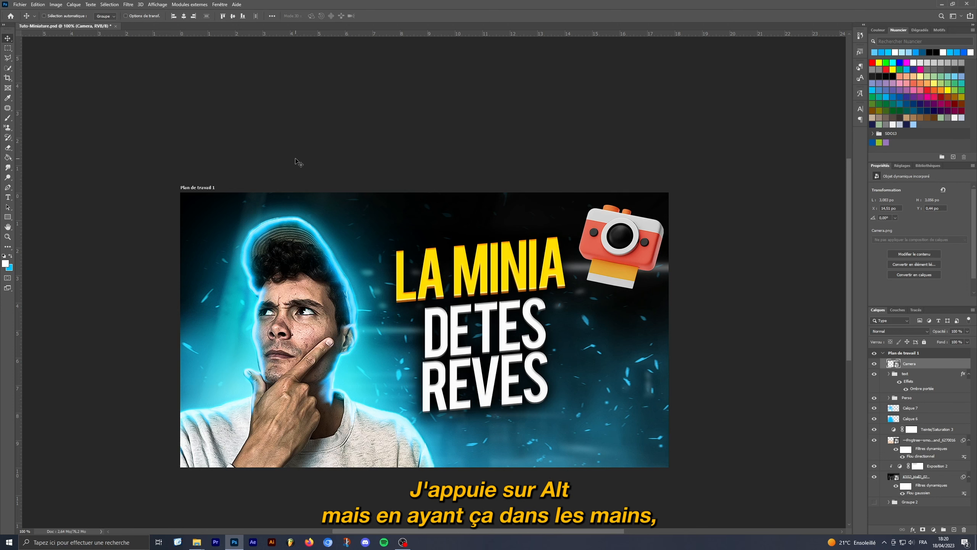
drag(616, 247, 197, 327)
key(ctrl+t)
drag(250, 379, 208, 260)
click(443, 17)
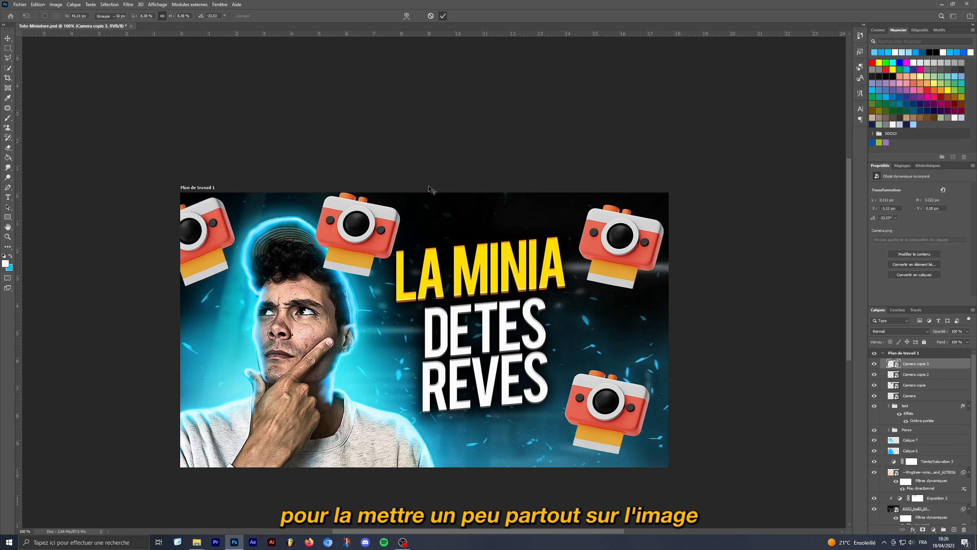
Tilt the lower-right camera copy counterclockwise and move it partly past the artboard's bottom edge
click(932, 379)
drag(629, 420, 618, 419)
key(ctrl+t)
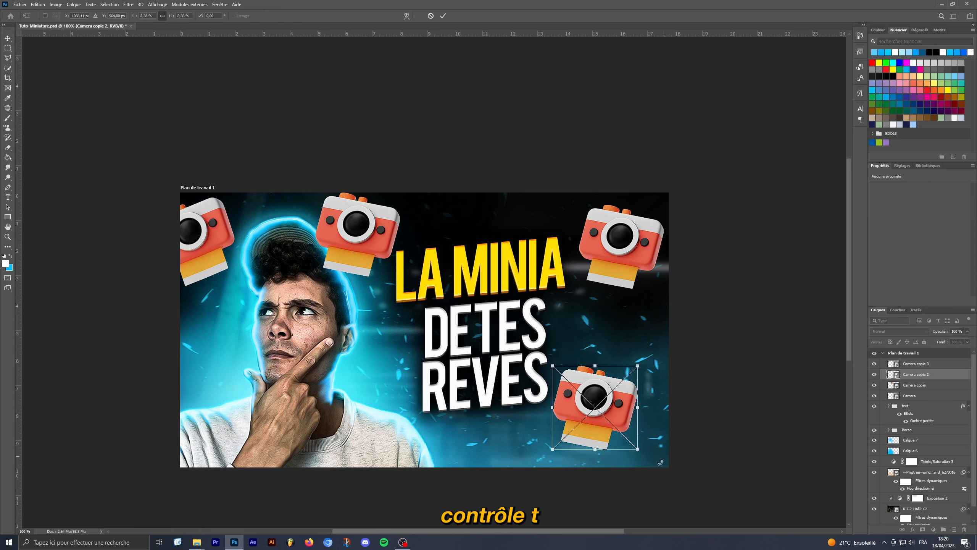
drag(650, 462, 604, 477)
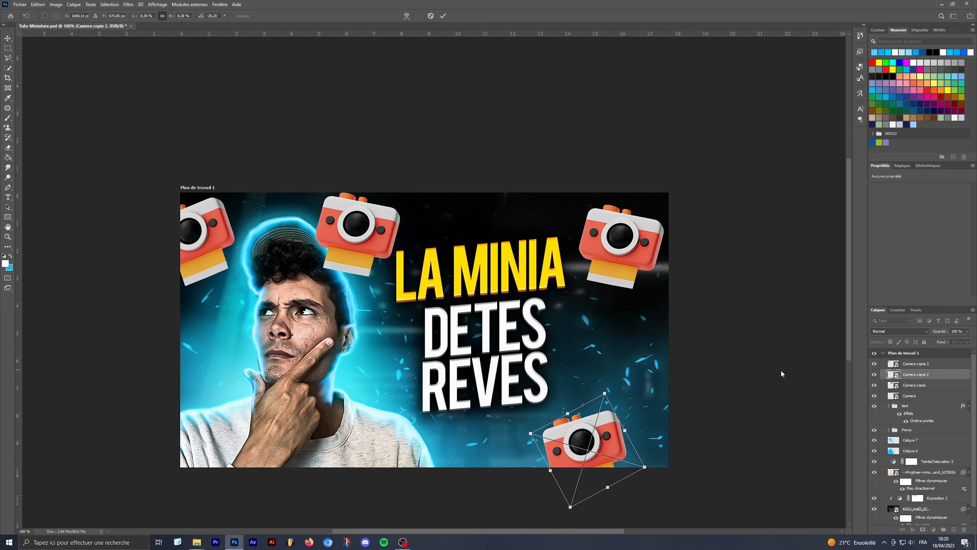
click(444, 16)
Shift the camera copy beside the cap slightly to the right and scale it down to about 1.9 in wide
click(910, 385)
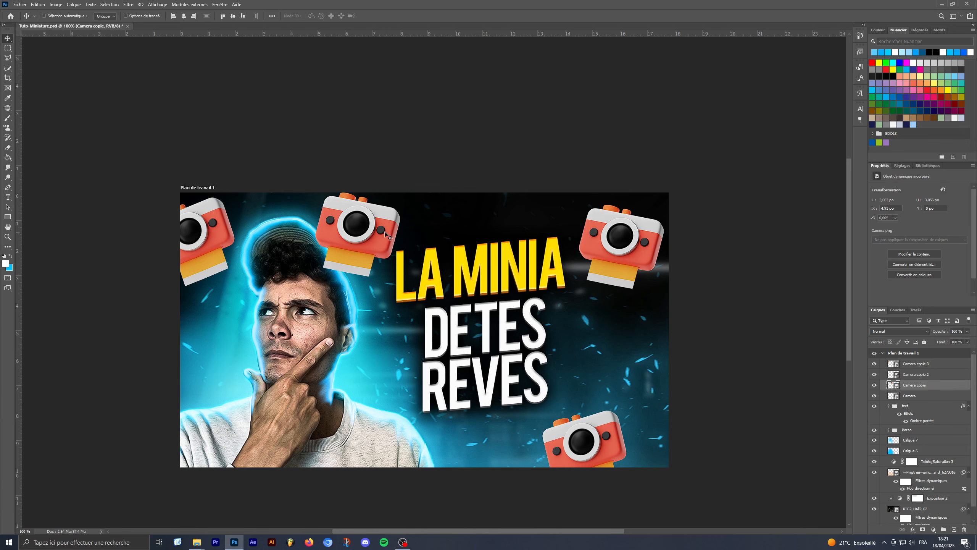
drag(369, 229, 387, 226)
key(ctrl+t)
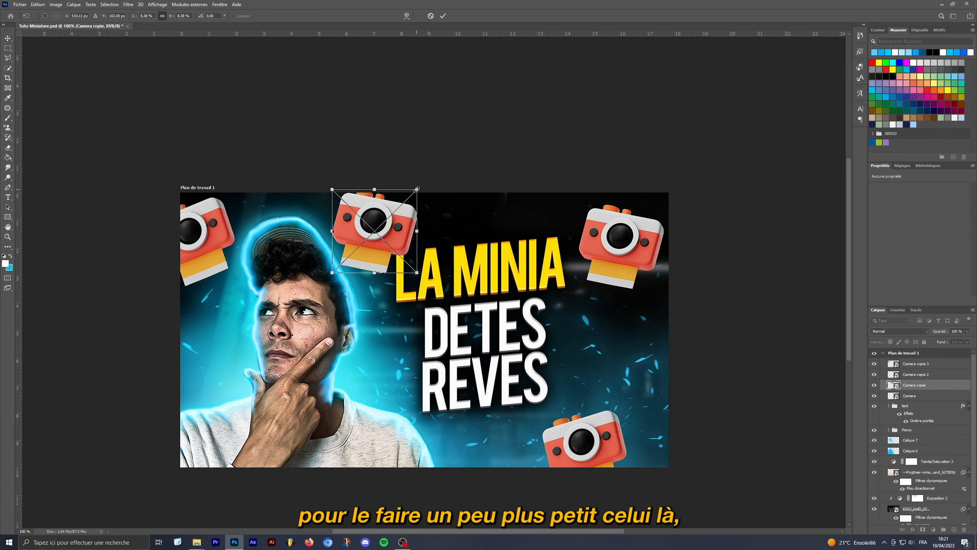
drag(417, 189, 371, 217)
click(443, 15)
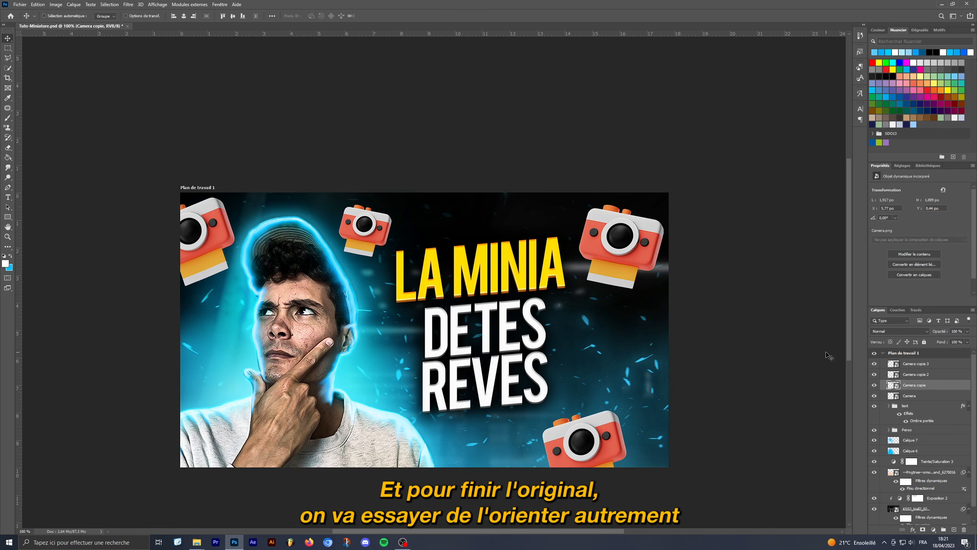
Rotate the original upper-right camera about 34° clockwise and scale it down slightly
click(921, 399)
key(ctrl+t)
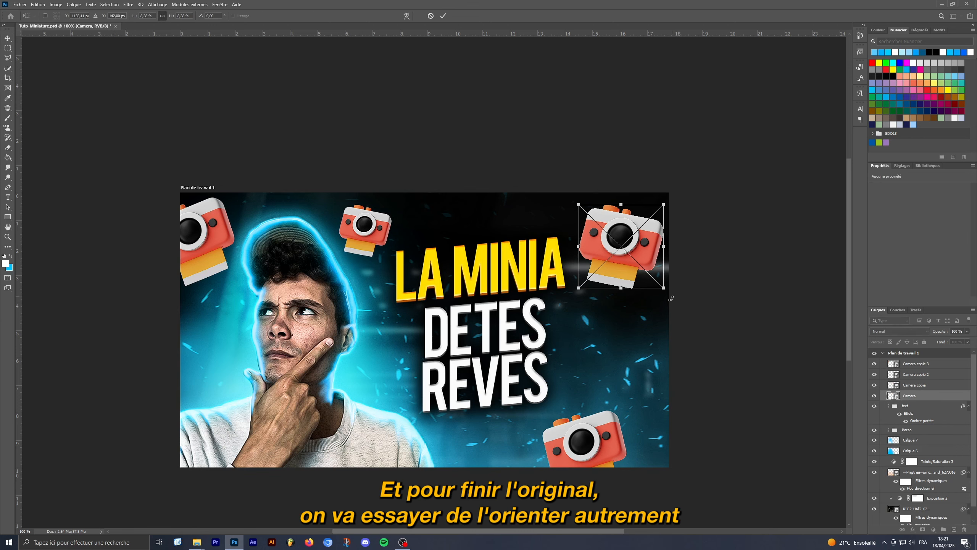
drag(658, 307, 623, 318)
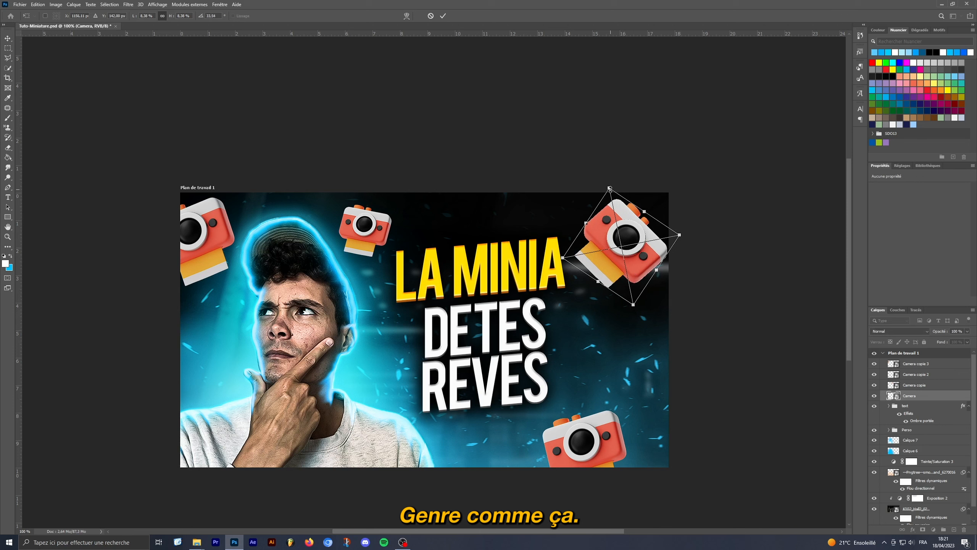
drag(680, 235, 673, 236)
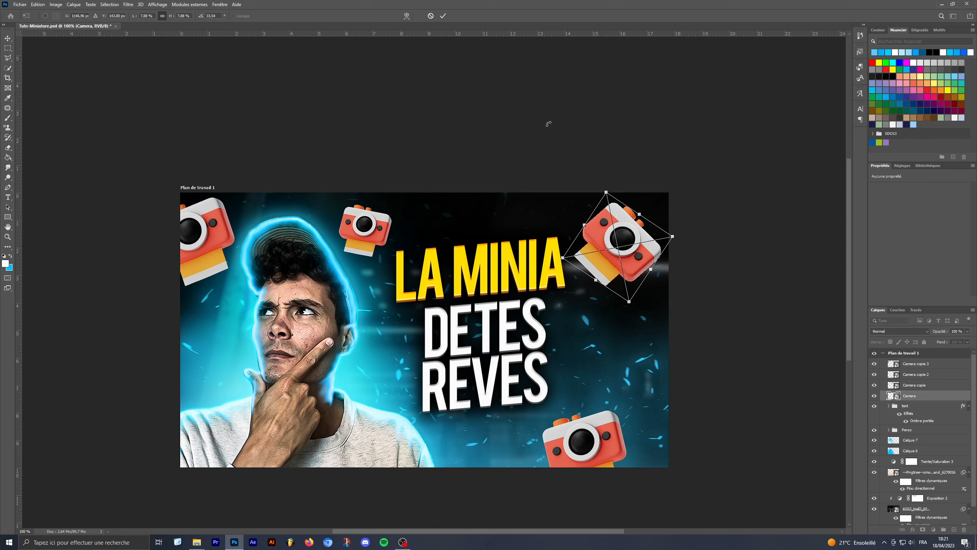
click(442, 16)
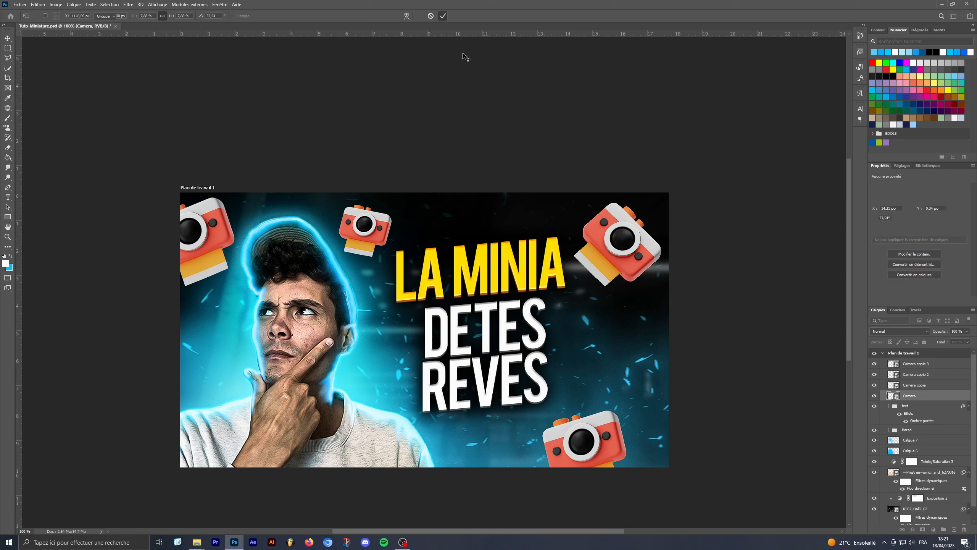
Group the four camera layers and convert the group to a smart object
shift+click(937, 364)
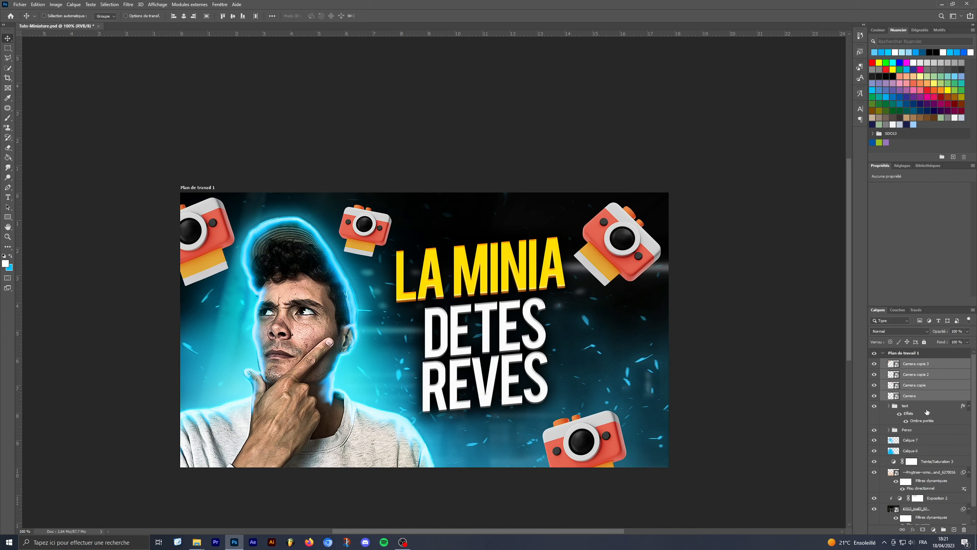
click(922, 396)
shift+click(920, 365)
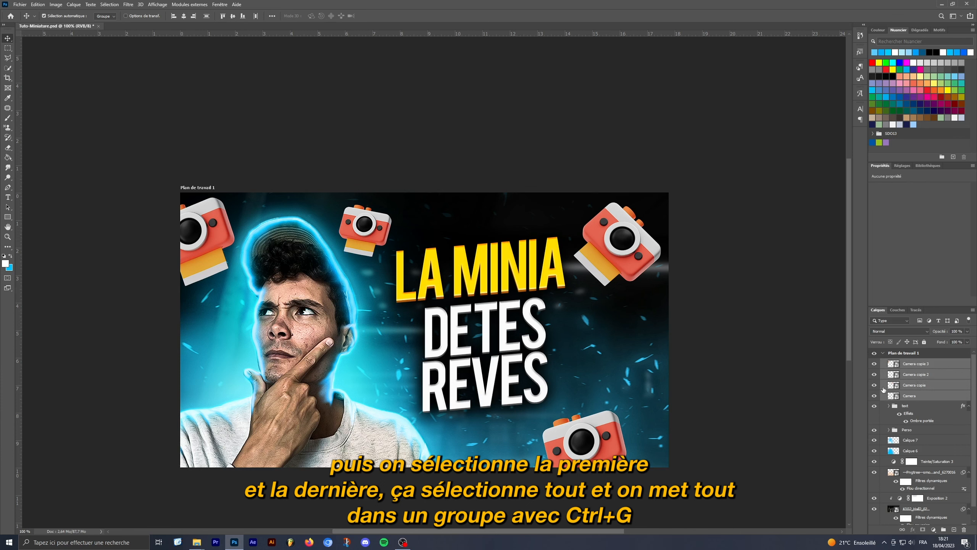
key(ctrl+g)
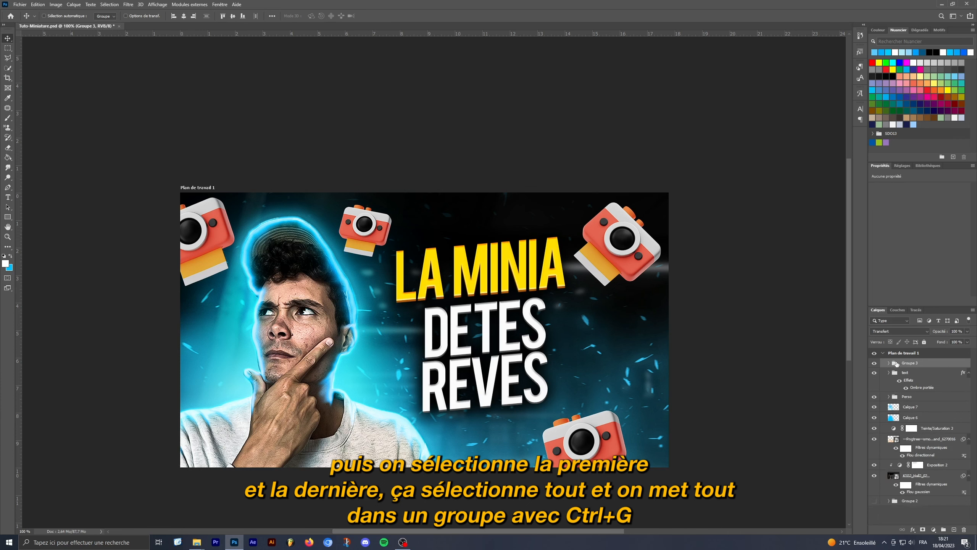
right_click(924, 365)
click(904, 149)
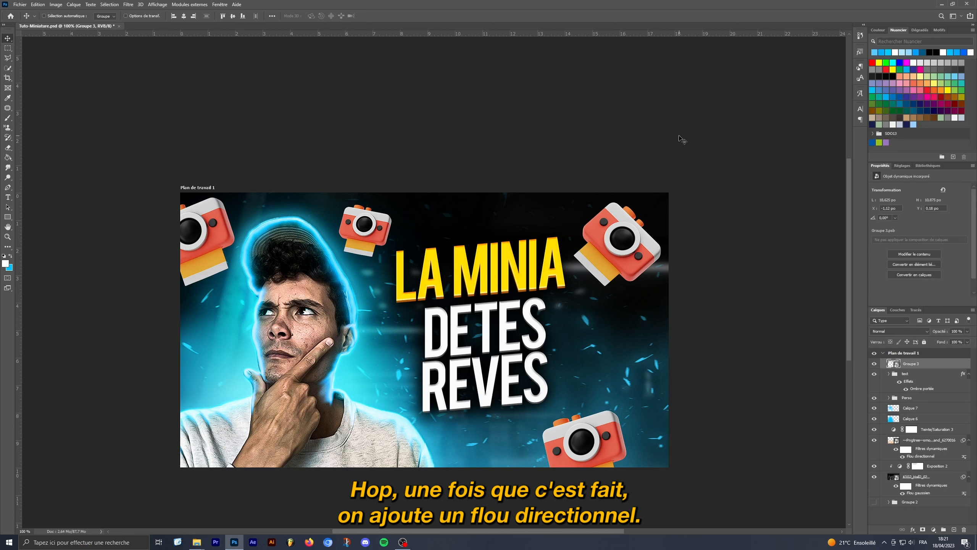
Apply a Motion Blur with an angle of 2° and a distance of 17 pixels to the cameras smart object
click(133, 5)
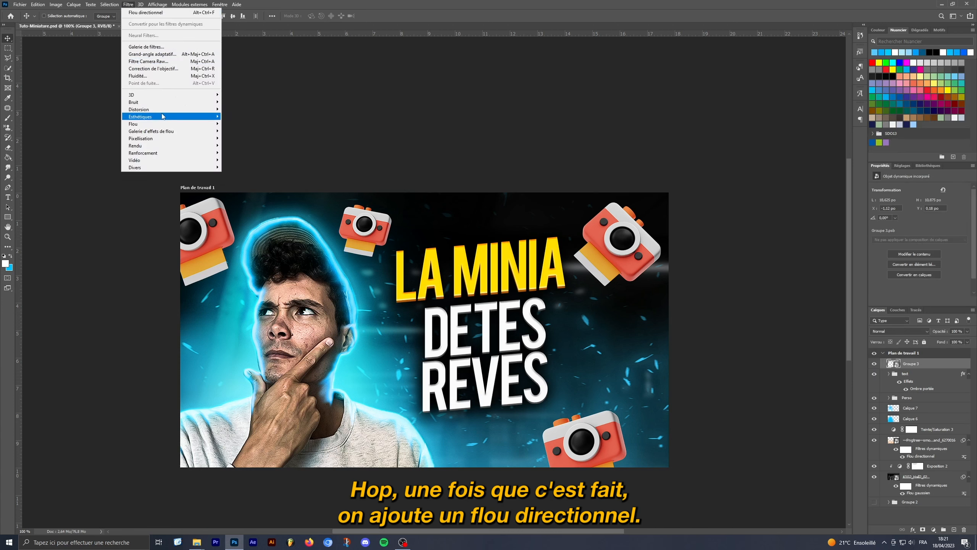
mouse_move(163, 123)
click(246, 153)
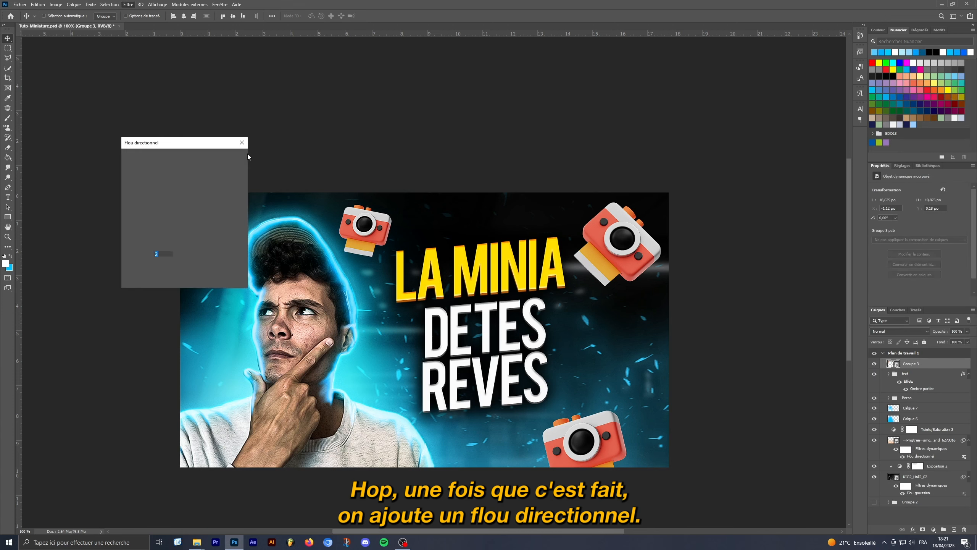
drag(129, 281, 133, 281)
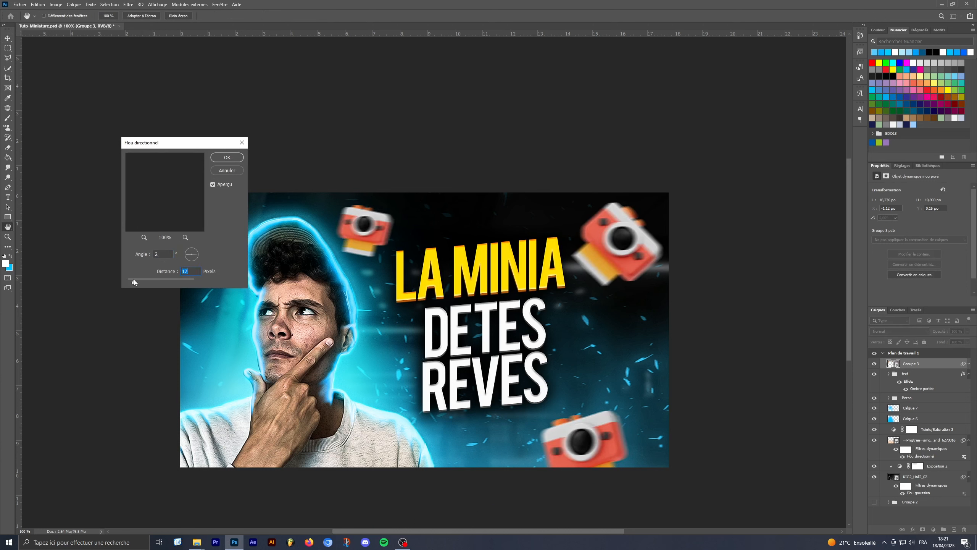
click(213, 160)
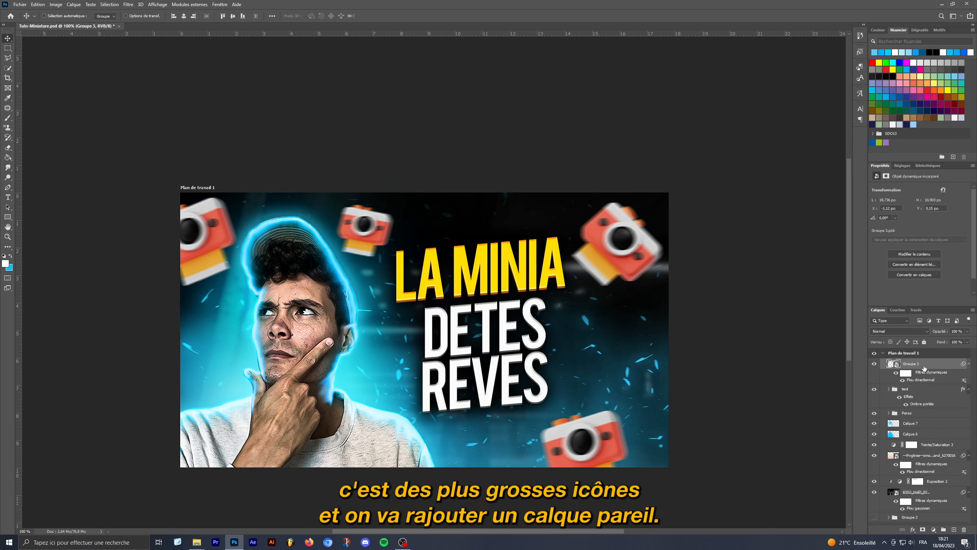
Add a Hue/Saturation adjustment clipped to the cameras smart object and set its Hue to +180
click(932, 532)
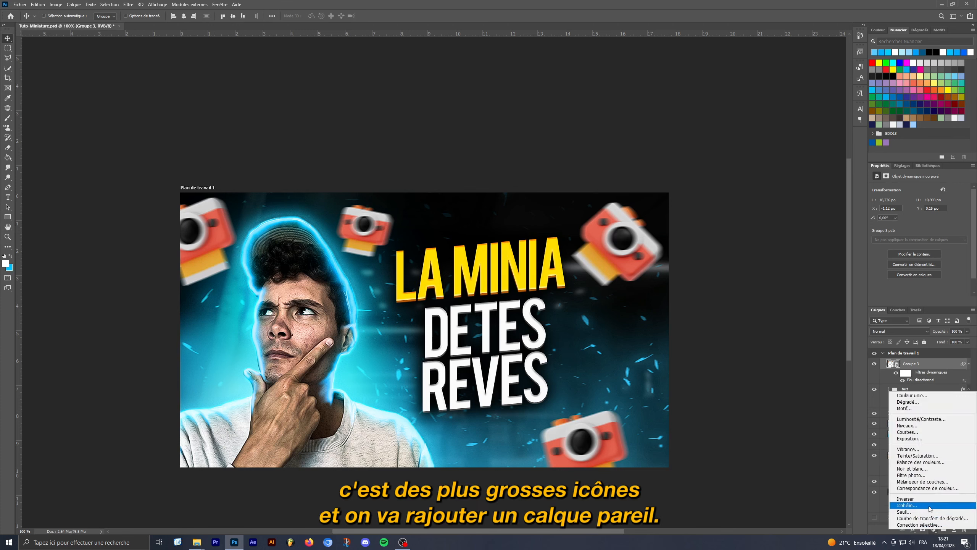
click(920, 455)
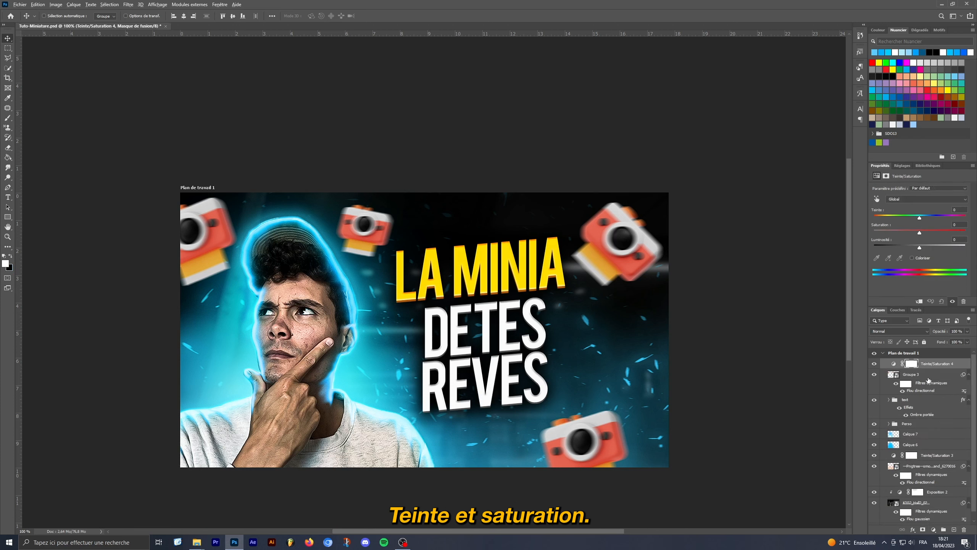
alt+click(926, 366)
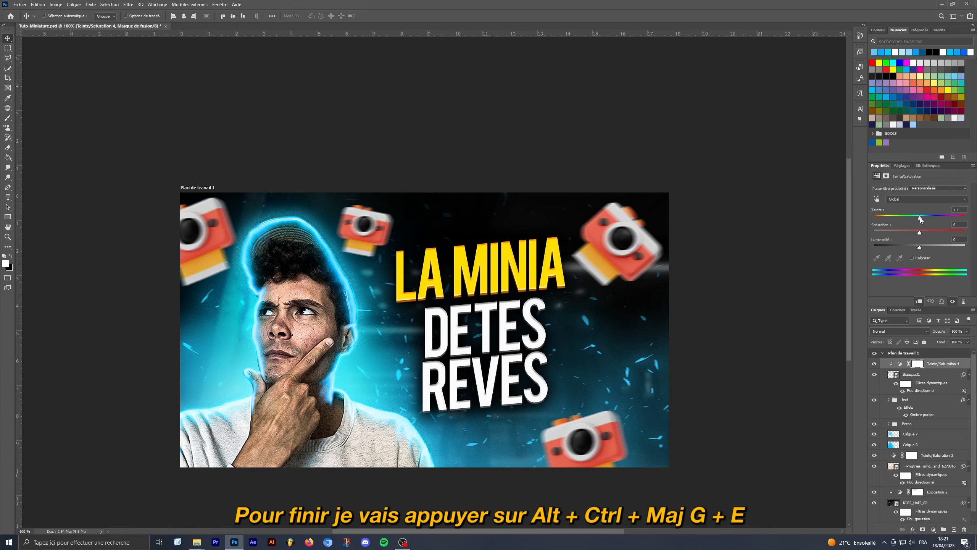
drag(922, 218, 964, 218)
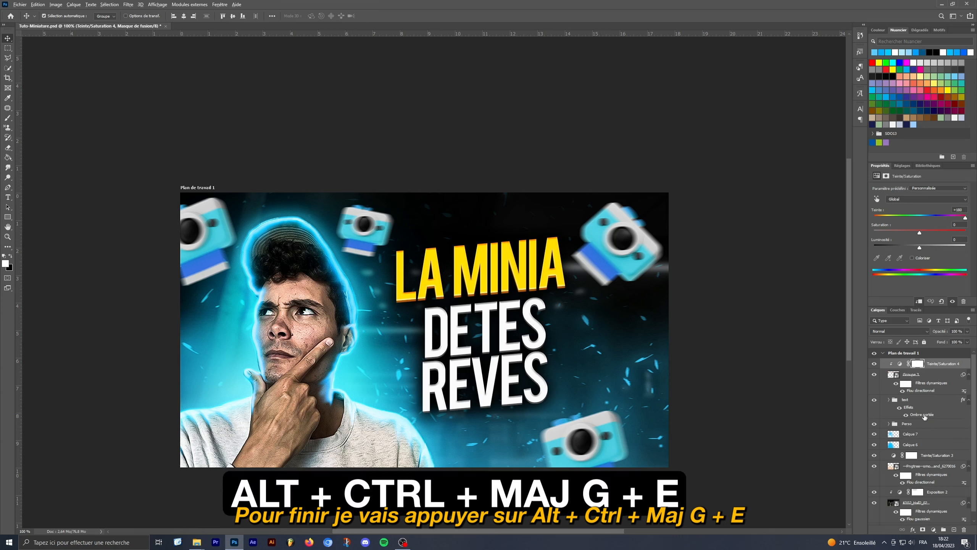
Stamp all visible layers into a new layer on top and convert it to a smart object
key(ctrl+alt+shift+e)
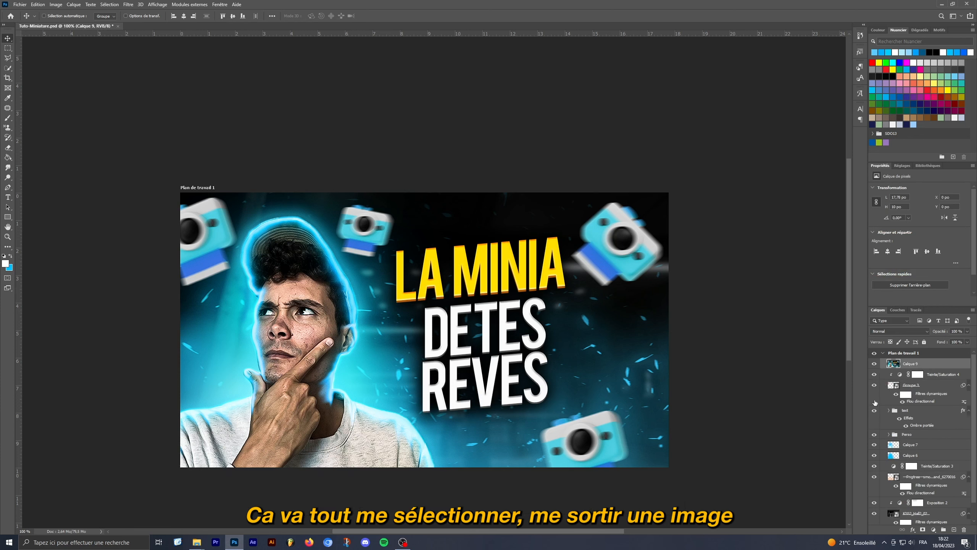
right_click(929, 366)
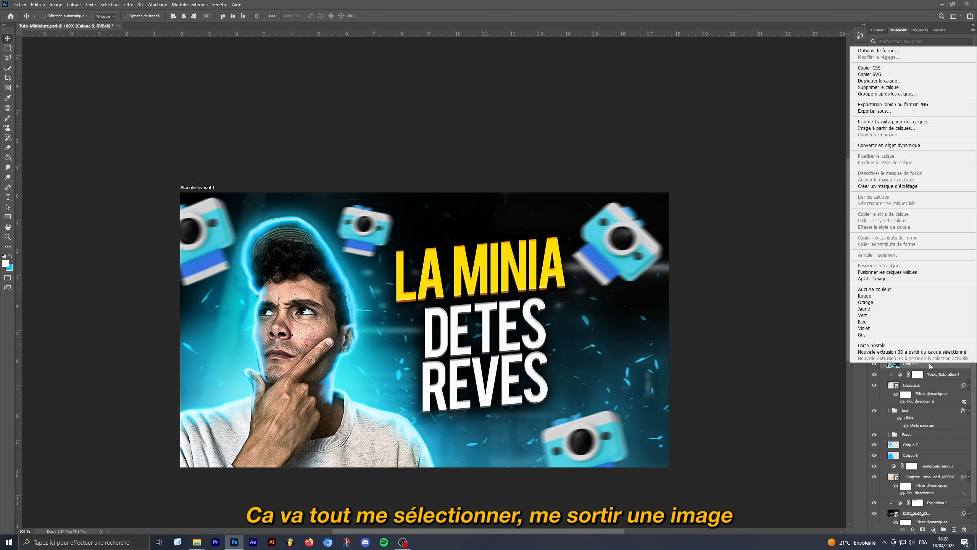
click(871, 145)
Apply a Camera Raw filter to the stamped smart object with Temperature +11, Contrast +22, Texture +18, Clarity +9 and Vibrance +4
click(130, 4)
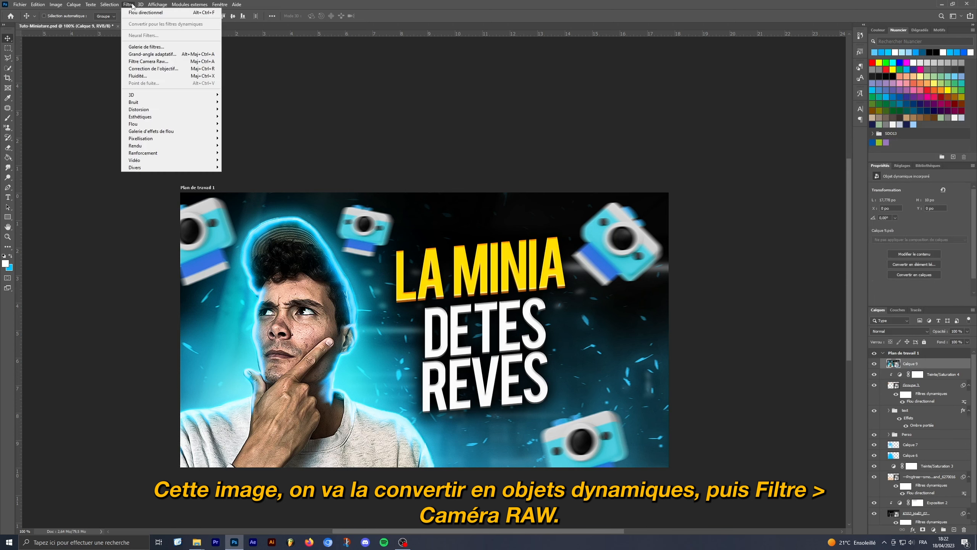
click(148, 61)
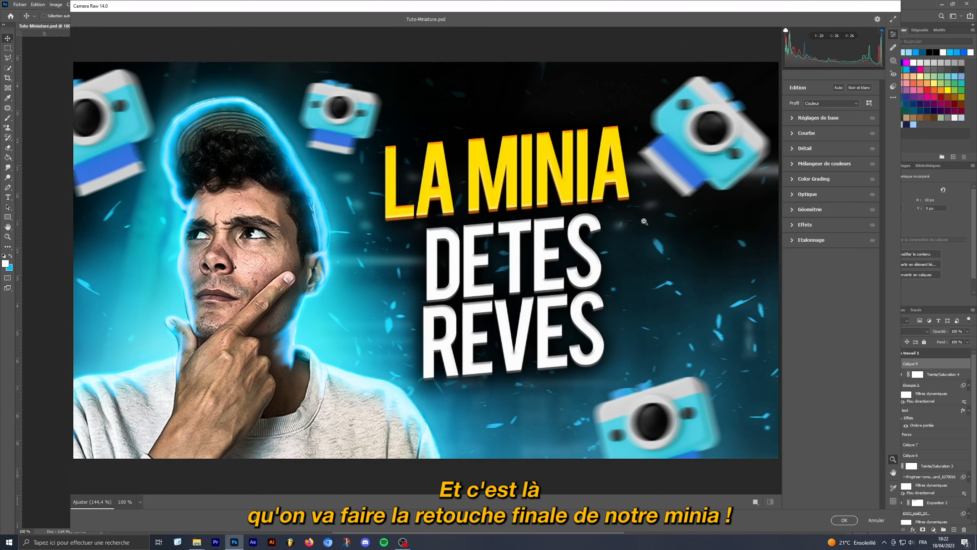
click(804, 120)
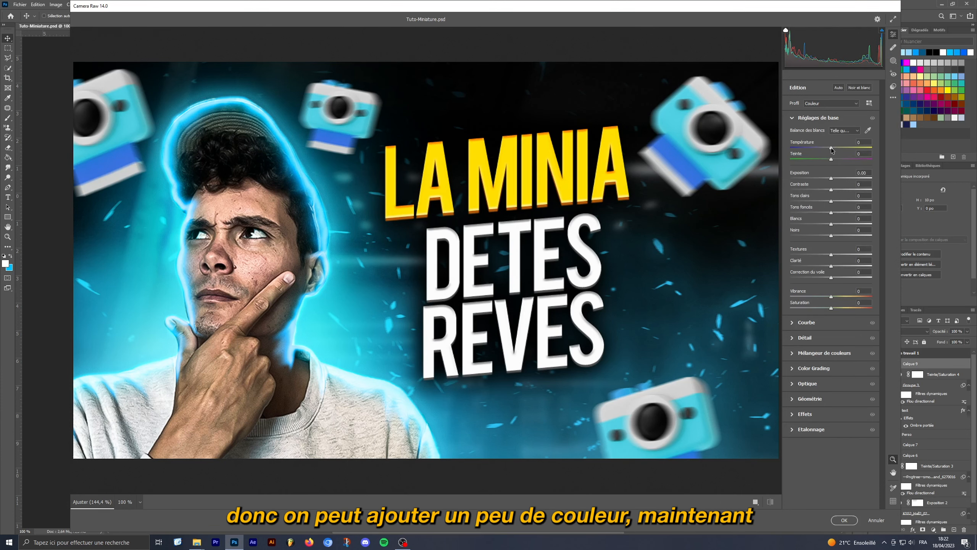
drag(832, 150, 836, 149)
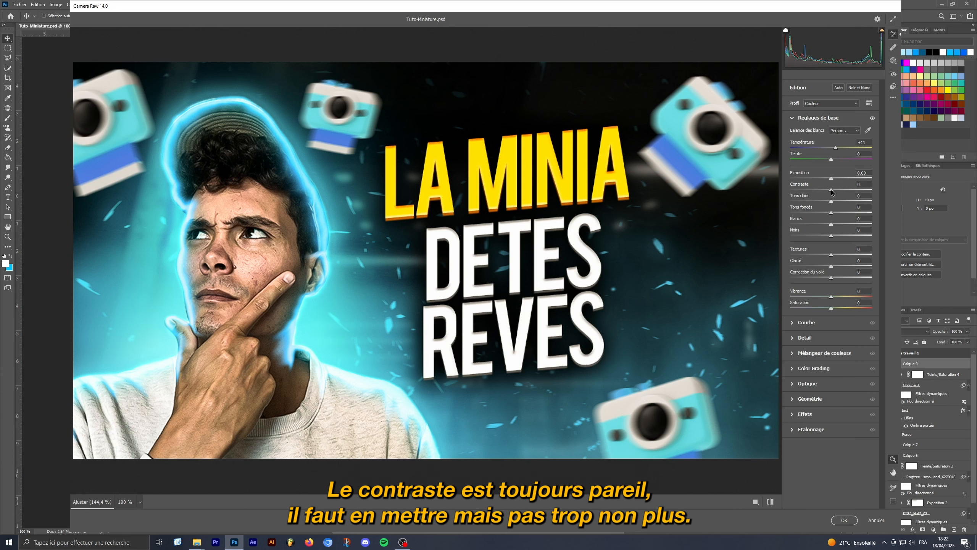
drag(831, 189, 840, 192)
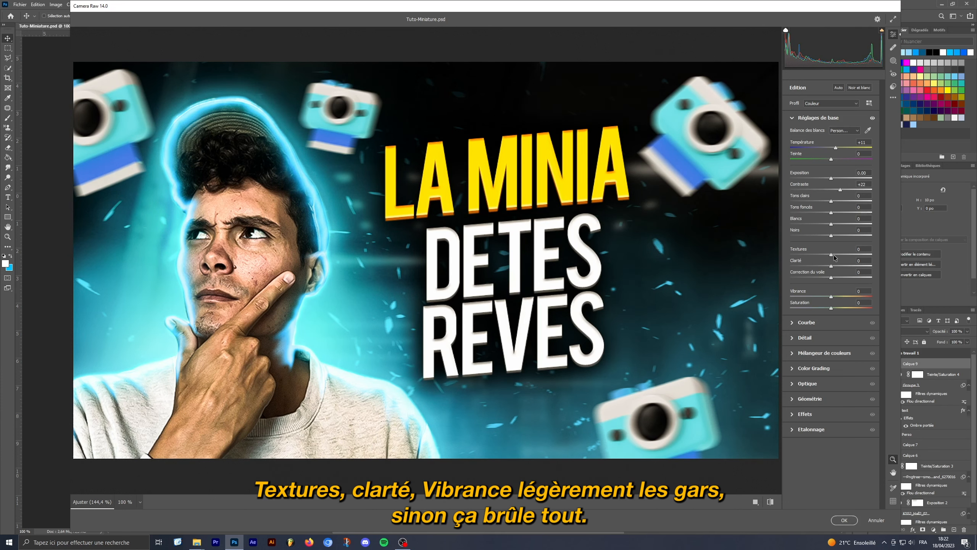
drag(831, 255, 833, 298)
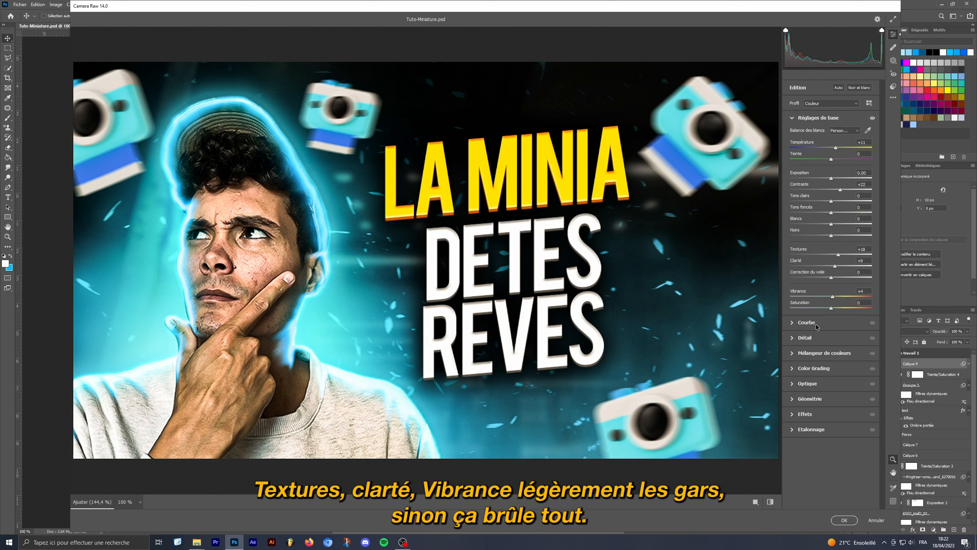
Set the Camera Raw detail adjustments to Sharpening 25 and Noise Reduction 36
click(814, 338)
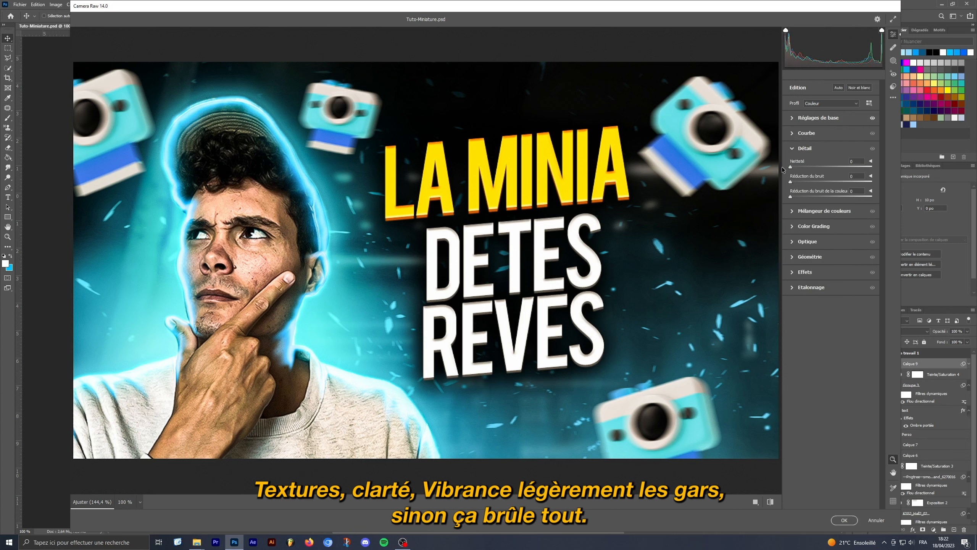
drag(790, 167, 803, 169)
drag(790, 181, 820, 182)
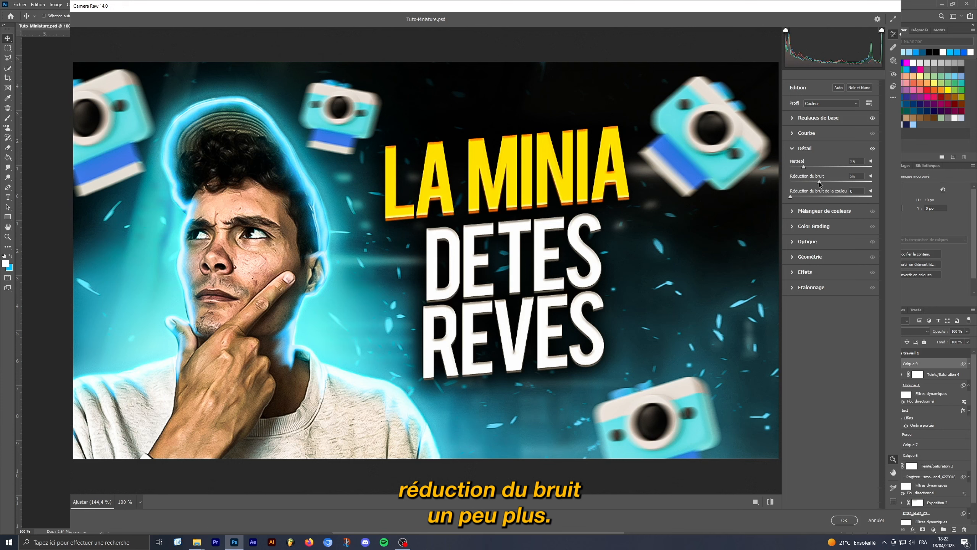
Shift the Color Mixer hues to Yellows -10, Aquas +18, Blues +33 and Purples +51
click(818, 211)
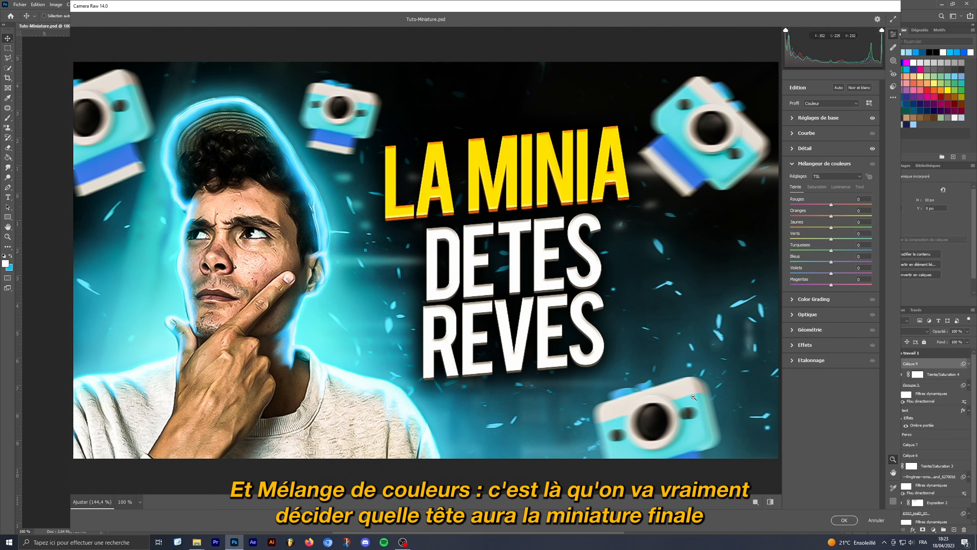
click(140, 502)
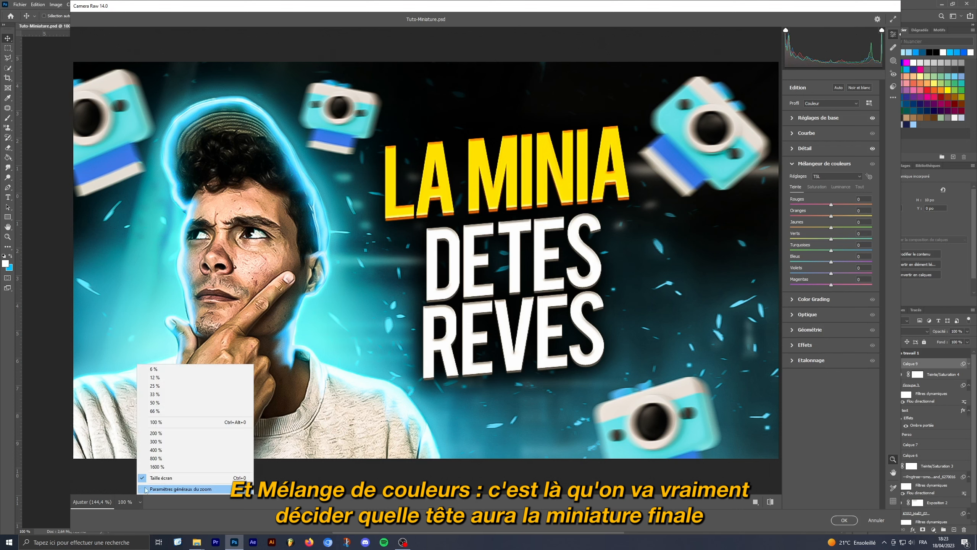
click(156, 411)
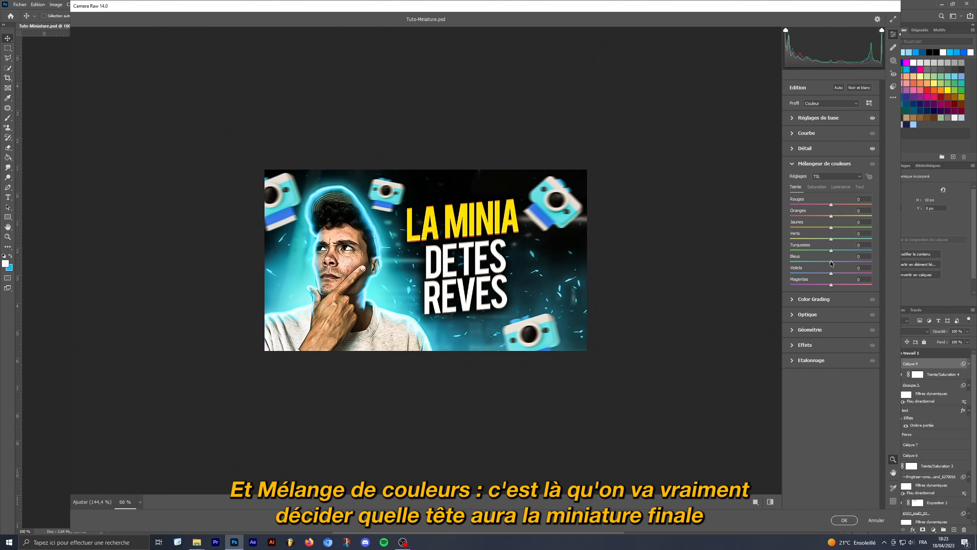
drag(832, 253, 852, 272)
mouse_move(831, 228)
mouse_down()
mouse_move(819, 230)
mouse_move(828, 231)
mouse_up()
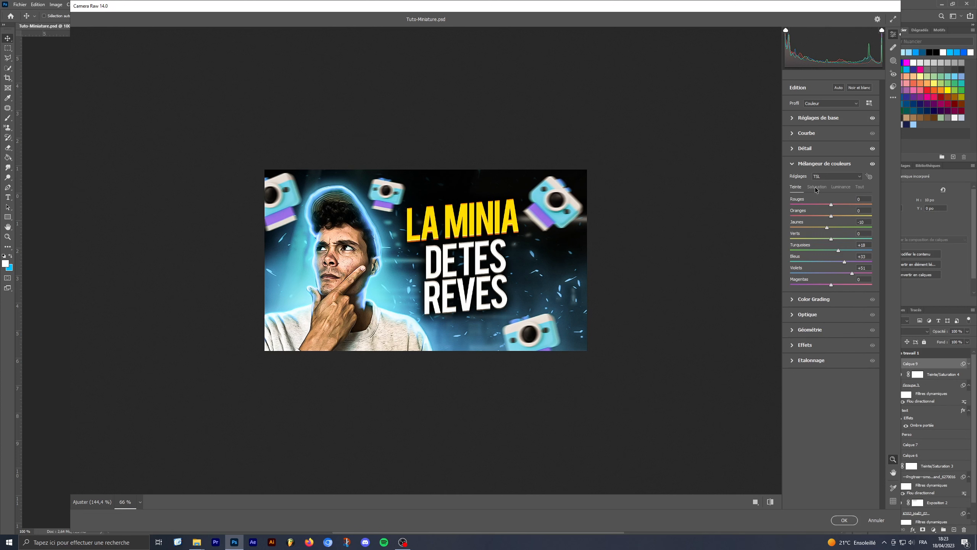
Use Color Grading to tint the shadows slightly blue and the highlights slightly orange, resetting the midtones to neutral
click(810, 298)
drag(809, 295, 858, 292)
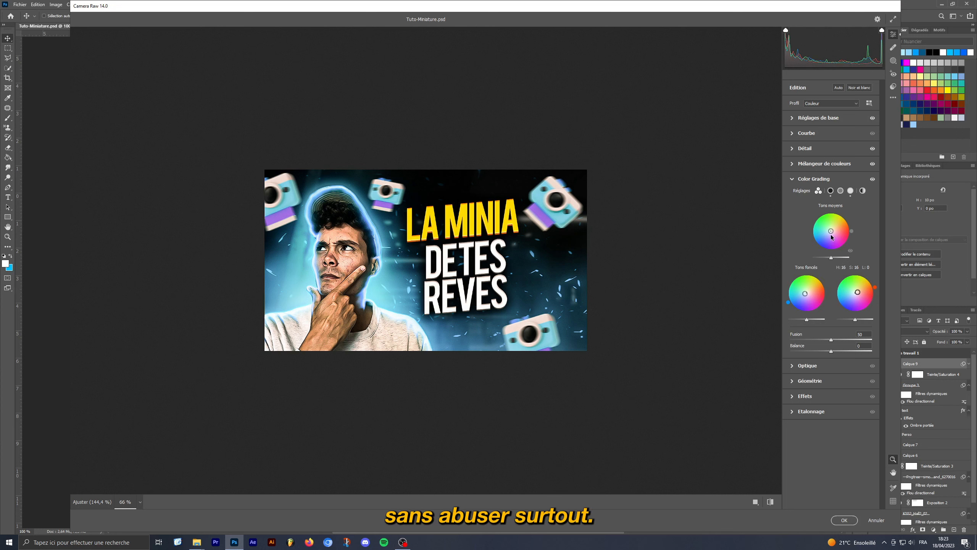
drag(831, 231, 830, 231)
double_click(830, 231)
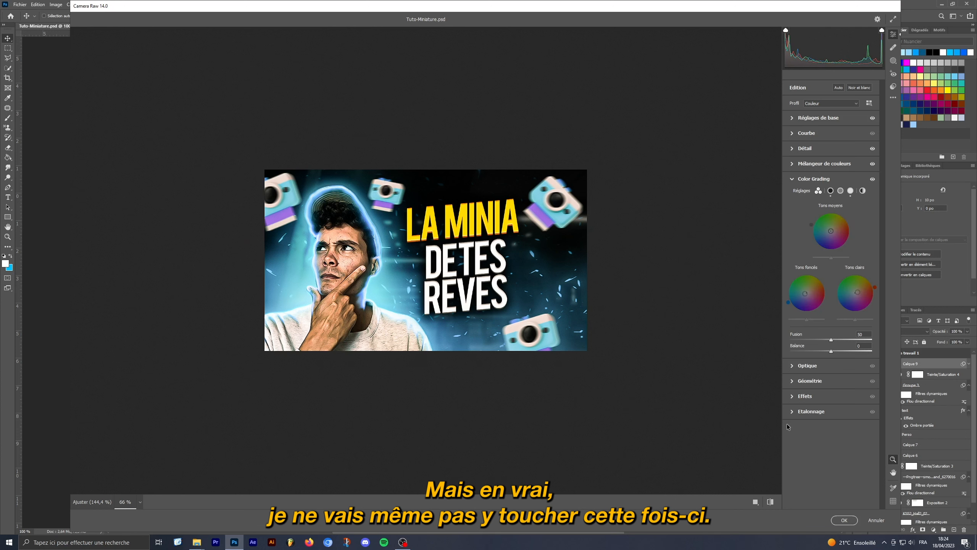
Add a Grain effect of 15 and apply the Camera Raw filter to the stamped smart object
click(800, 399)
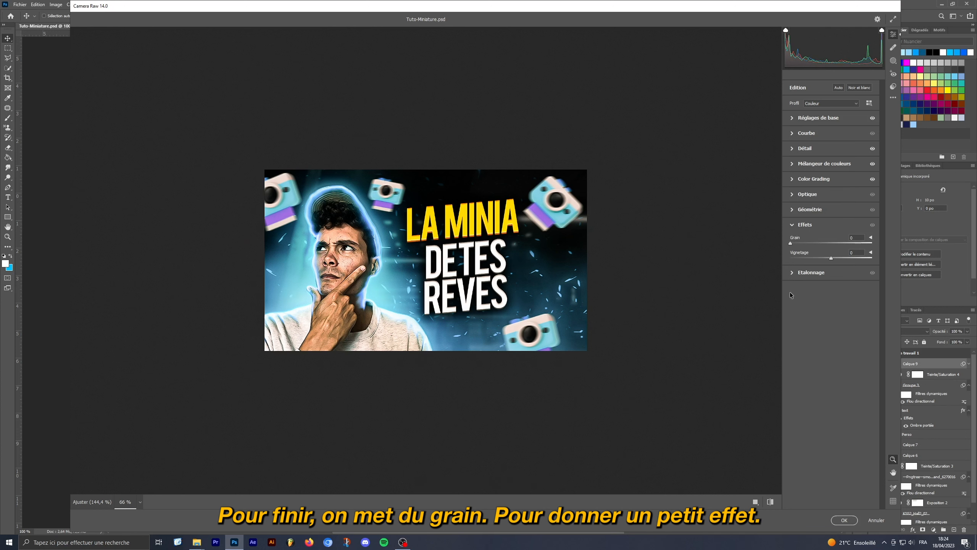
drag(791, 242, 803, 244)
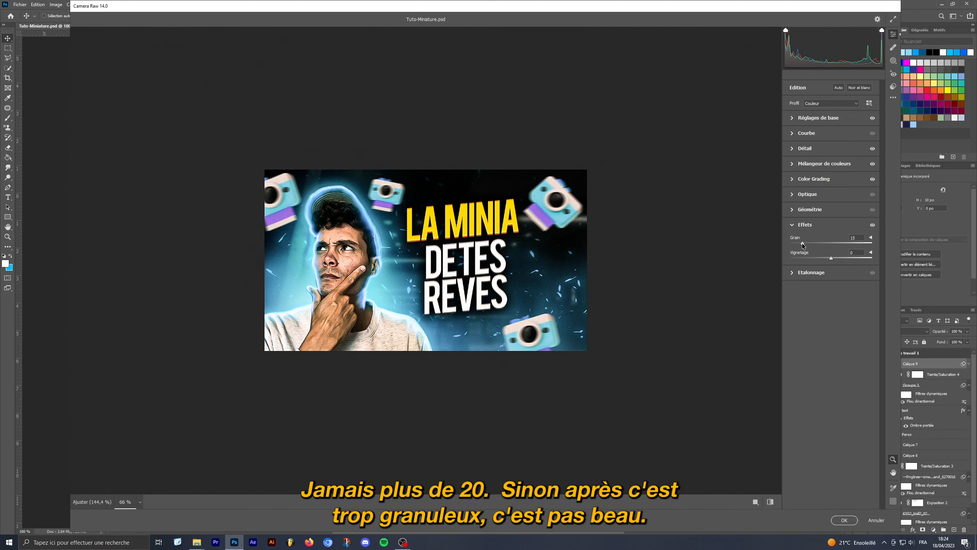
click(844, 520)
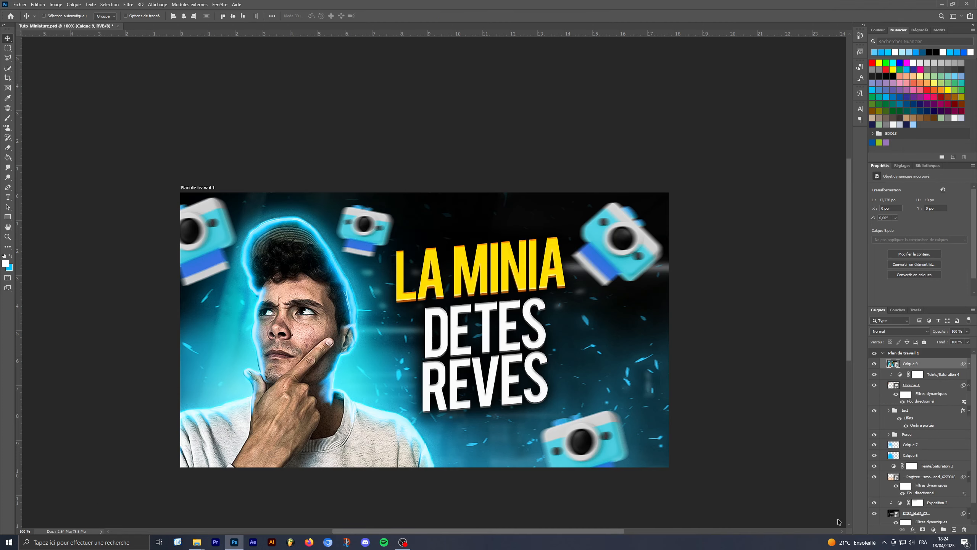
scroll(404, 270, up, 2)
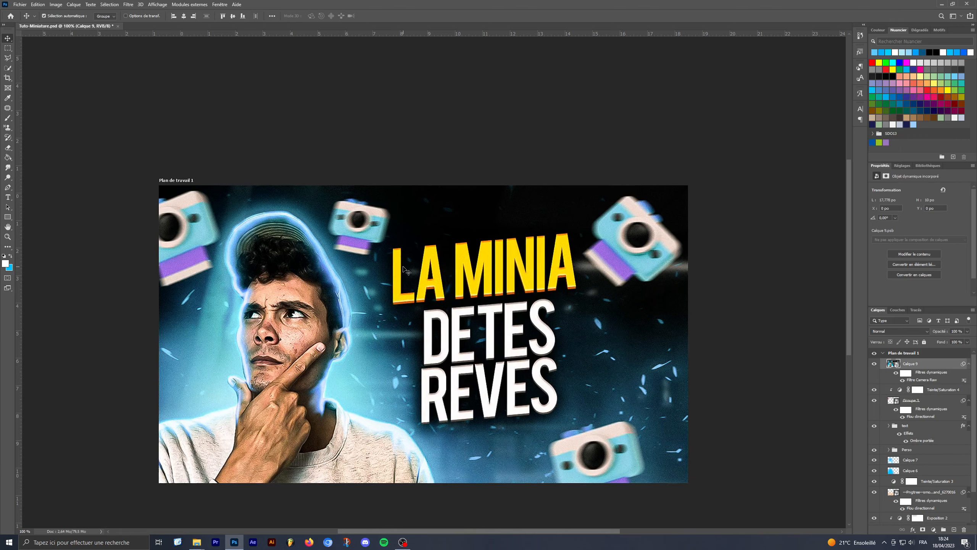
scroll(398, 262, down, 2)
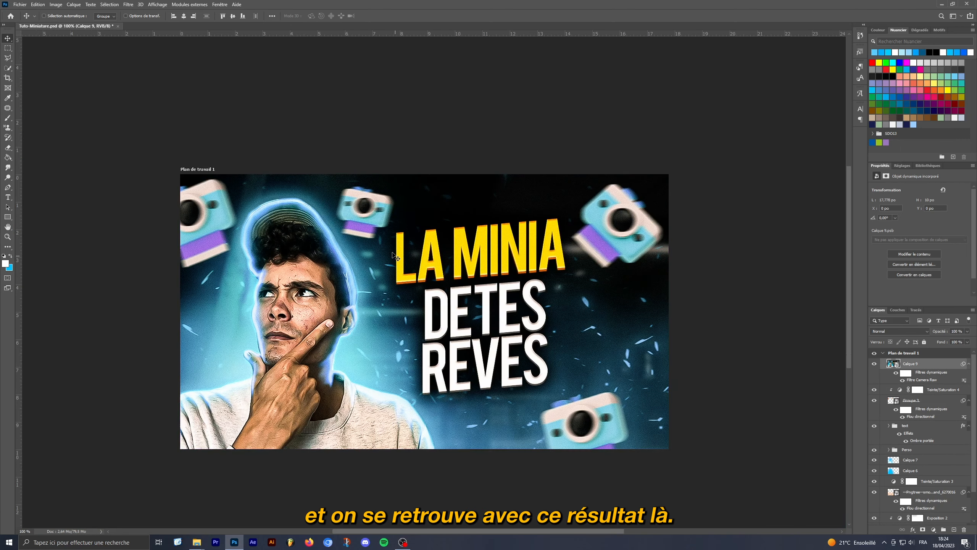
scroll(395, 257, down, 1)
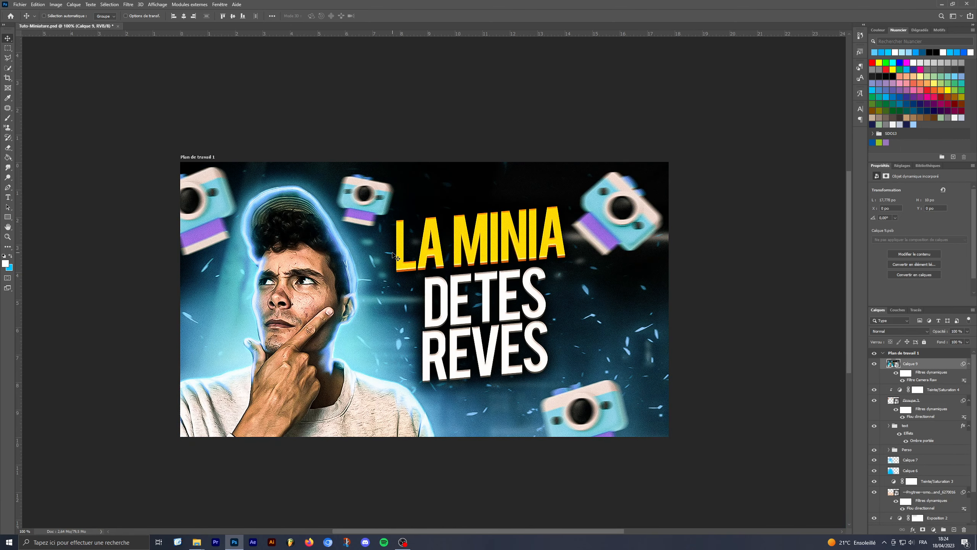
scroll(395, 256, down, 1)
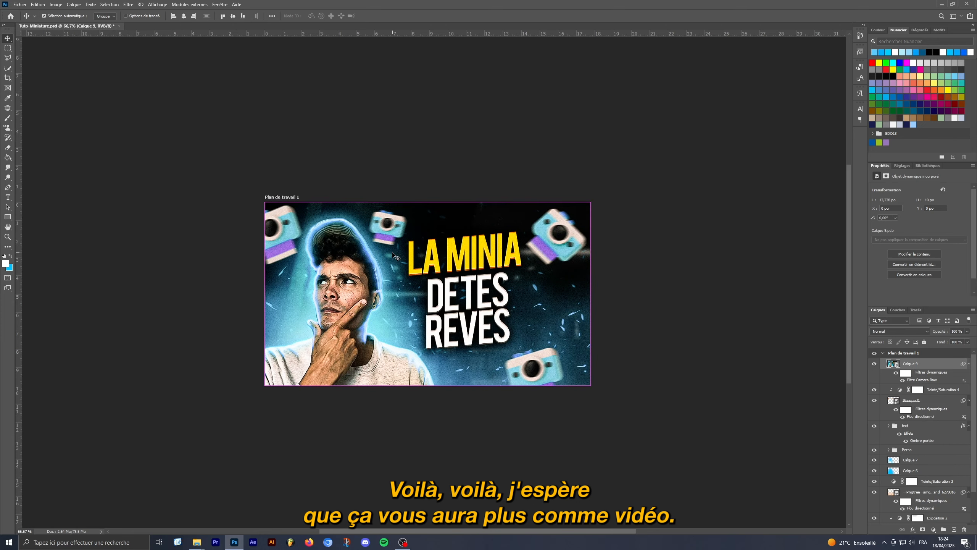
scroll(395, 256, up, 1)
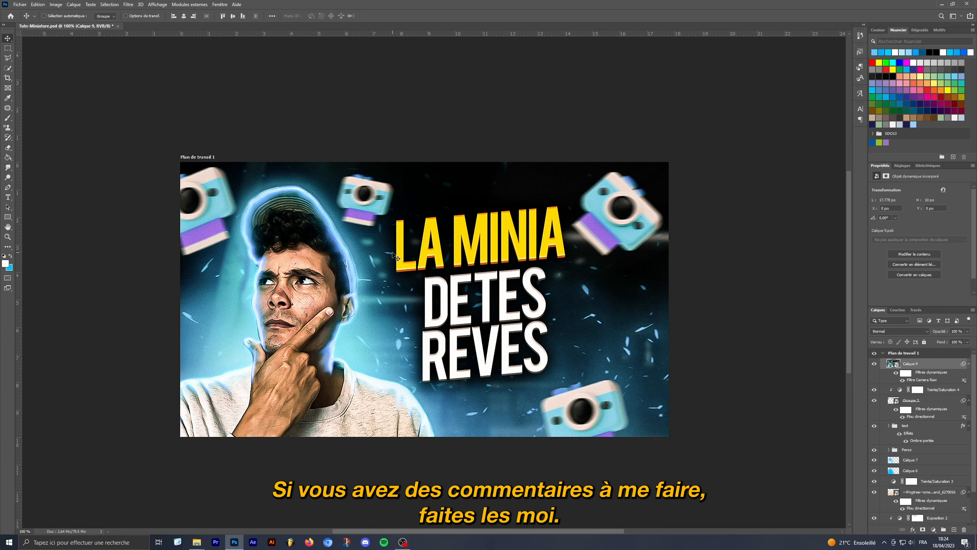